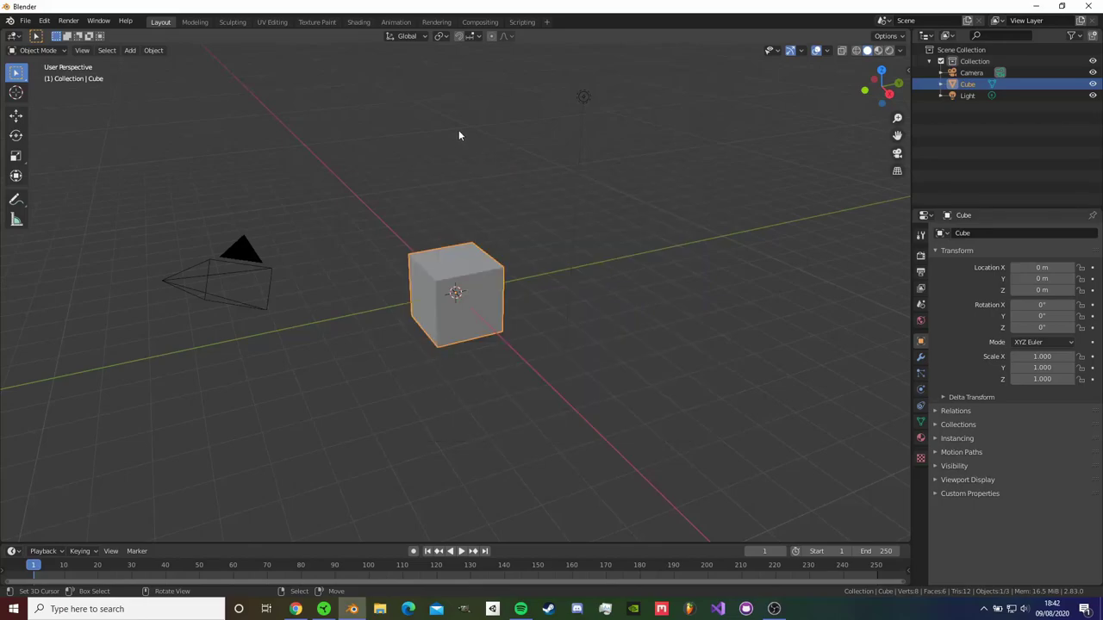
left_click(297, 609)
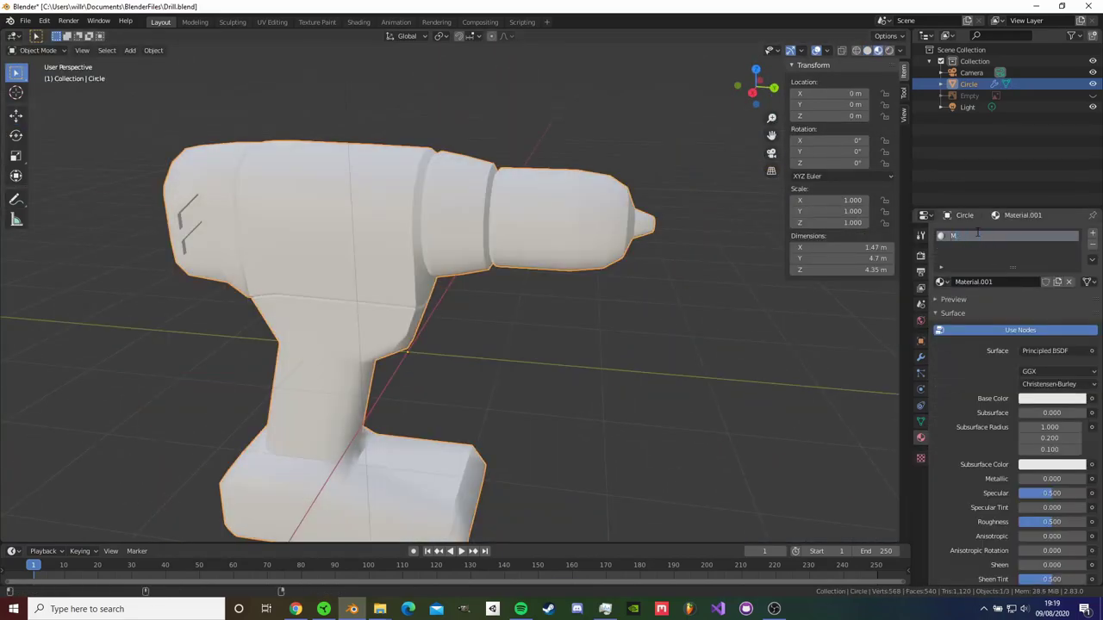
Name the first material Main and add two more materials named Spinner1 and Spinner2
type("ain")
key("Return")
left_click(1092, 233)
left_click(1002, 303)
double_click(966, 249)
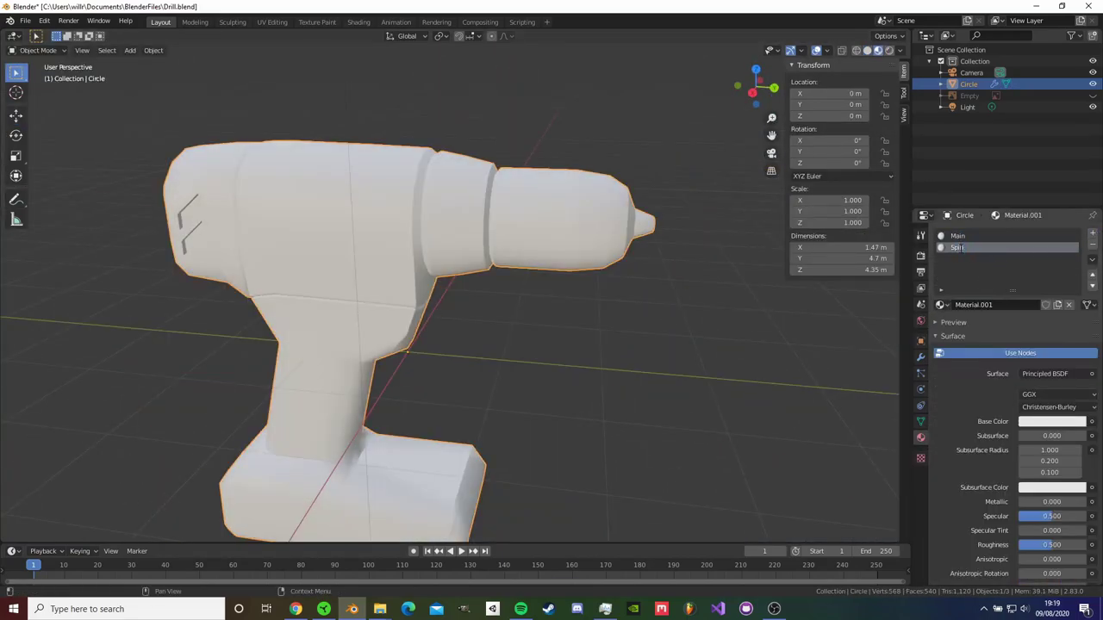
left_click(1091, 233)
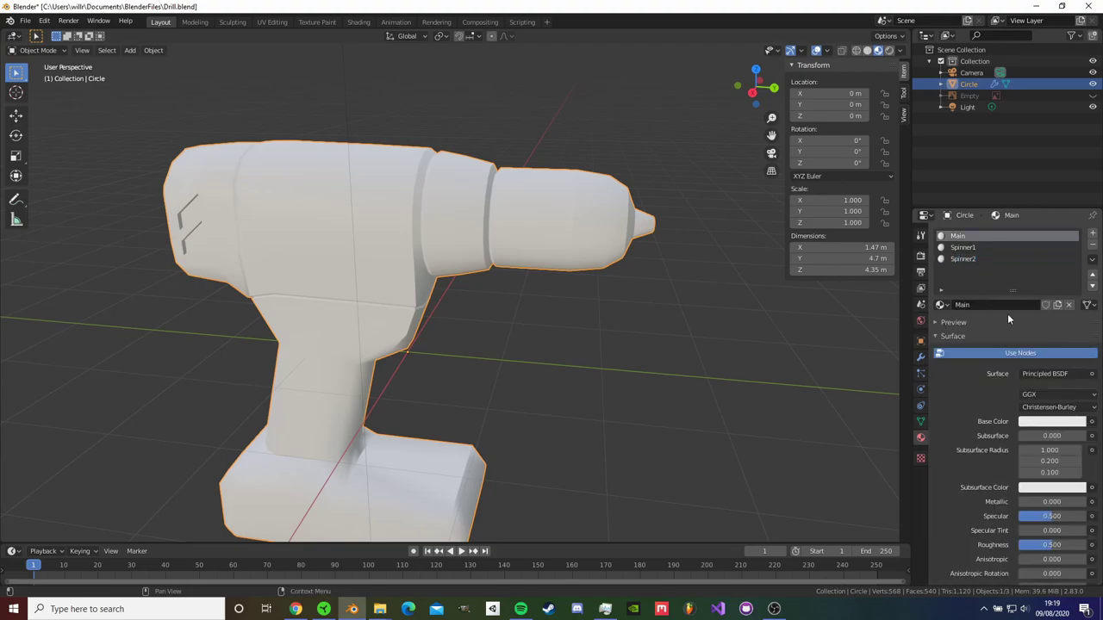
Give Spinner1 a red base colour and assign it to the collar faces between the drill body and the chuck
left_click(1029, 421)
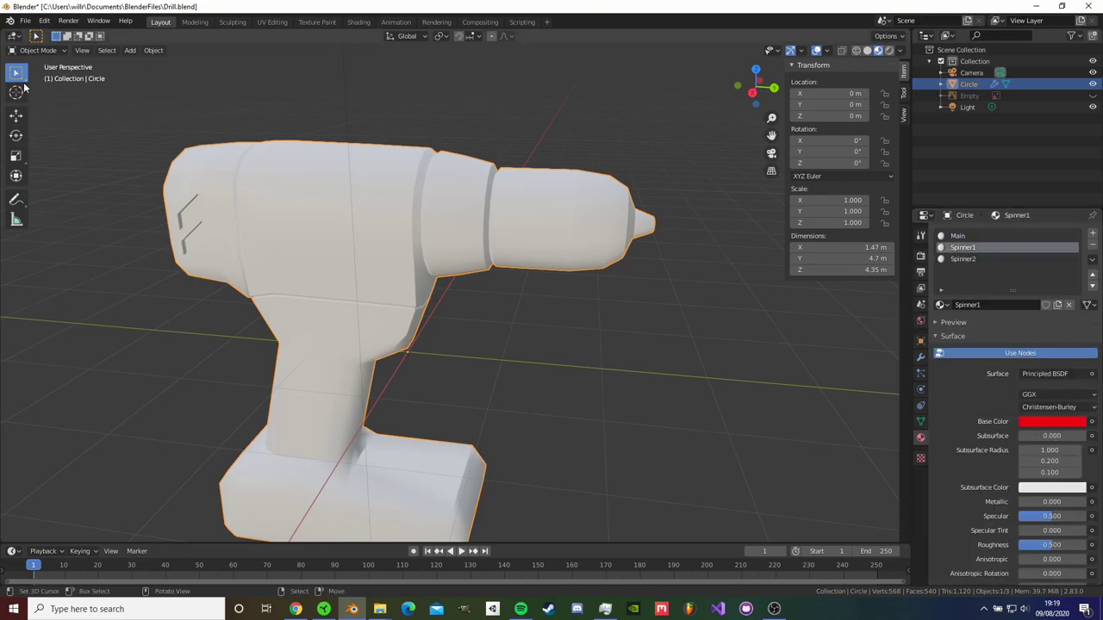
key("Tab")
scroll(94, 69, "up", 3)
left_click(87, 51)
middle_click_drag(461, 129, 484, 135)
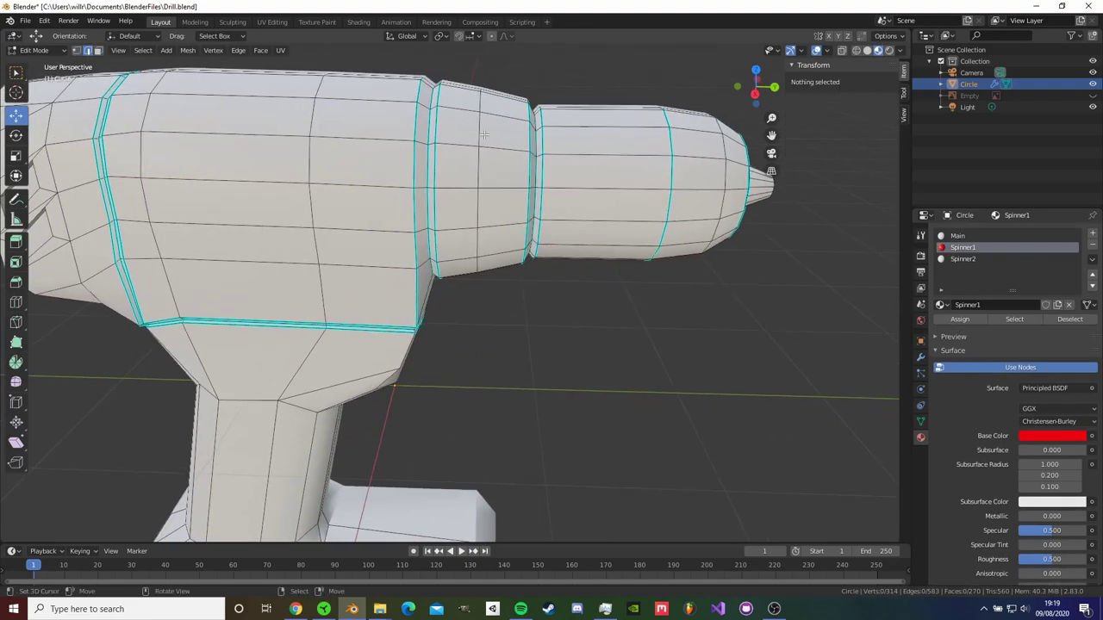
left_click(959, 318)
Select the chuck's face loop in front of the red collar and adjust the Spinner2 base colour to yellow
middle_click_drag(715, 226, 571, 250, "shift")
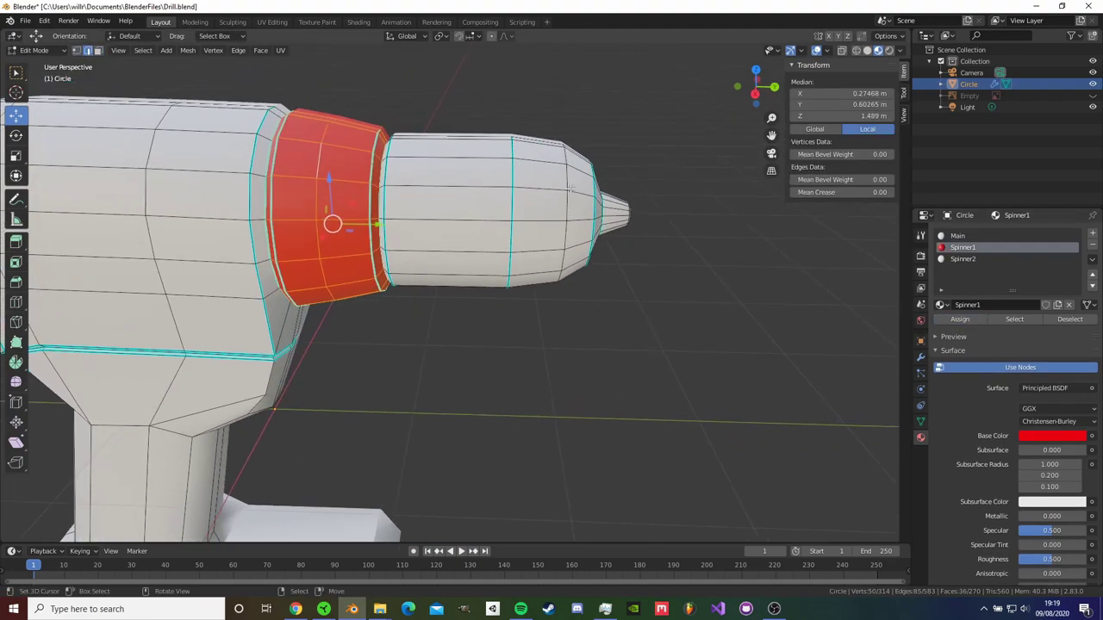
left_click(565, 249, "alt")
left_click_drag(1004, 351, 997, 345)
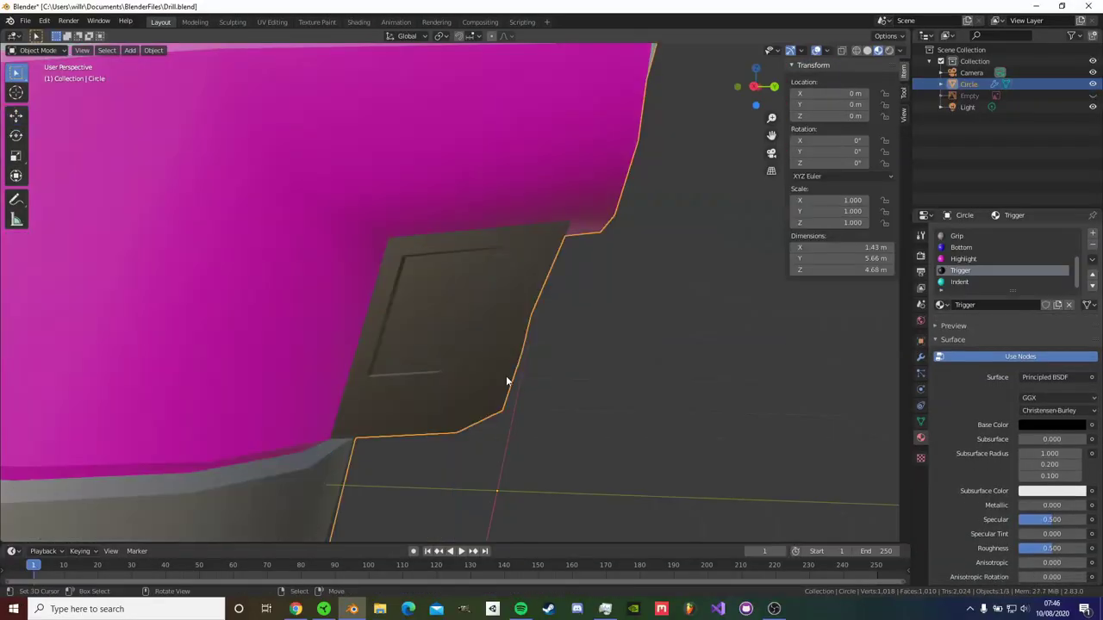
Save Drill.blend and look over the colour-coded drill from both sides
scroll(505, 376, "down", 7)
mouse_move(506, 376)
middle_mouse_down()
mouse_move(526, 332)
mouse_move(456, 391)
mouse_move(555, 380)
mouse_move(530, 338)
mouse_move(332, 343)
mouse_move(318, 394)
mouse_move(399, 375)
mouse_move(363, 386)
mouse_move(506, 380)
middle_mouse_up()
scroll(496, 347, "up", 6)
key("ctrl+s")
key("ctrl+s")
scroll(405, 382, "down", 3)
scroll(399, 376, "down", 5)
scroll(678, 411, "up", 5)
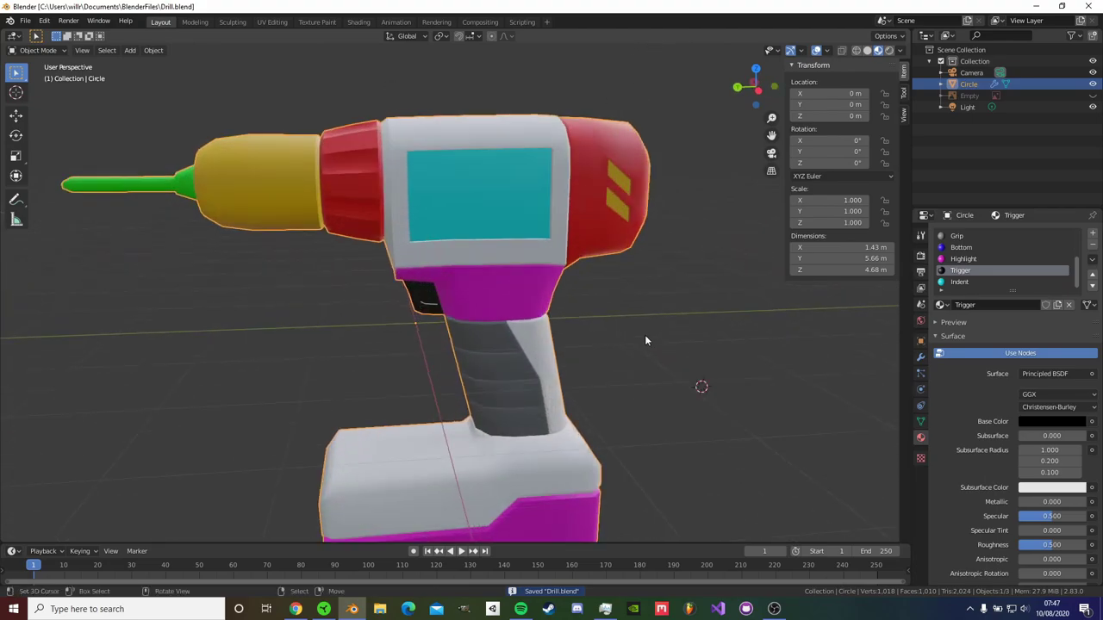
middle_click_drag(644, 334, 538, 357)
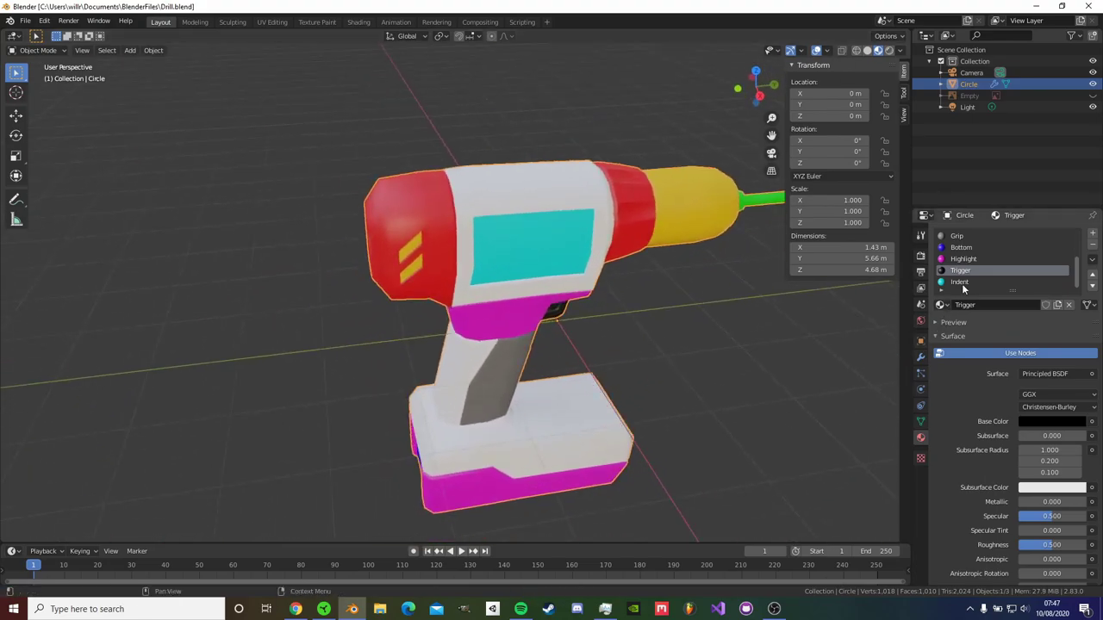
Switch to the Shading workspace and enlarge the node area around the Main material's shader
left_click(358, 22)
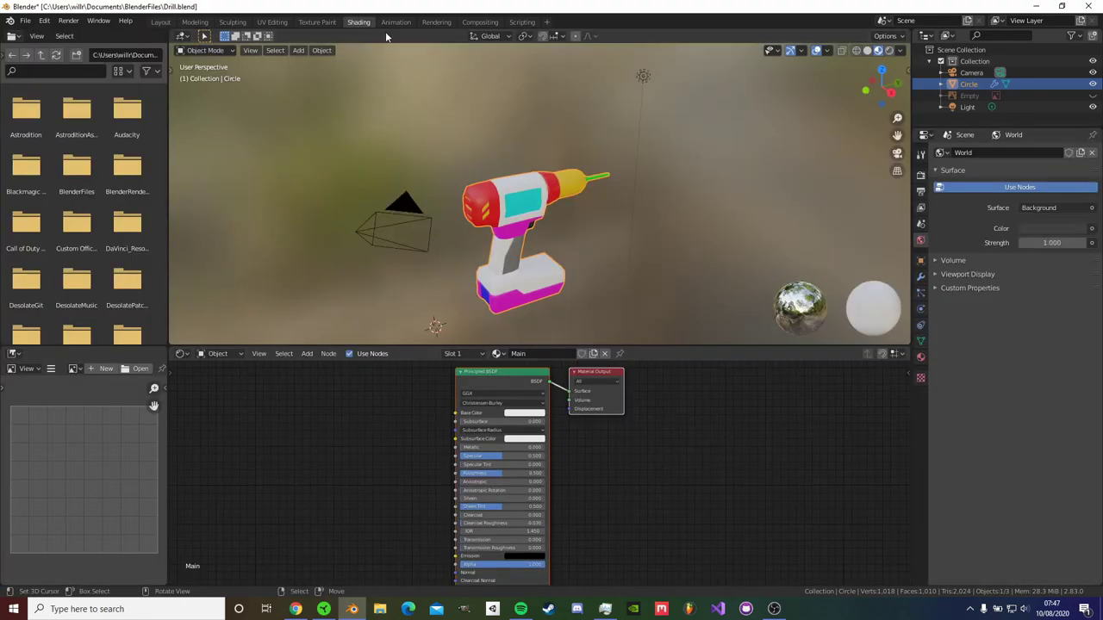
scroll(673, 196, "up", 3)
scroll(528, 422, "up", 2)
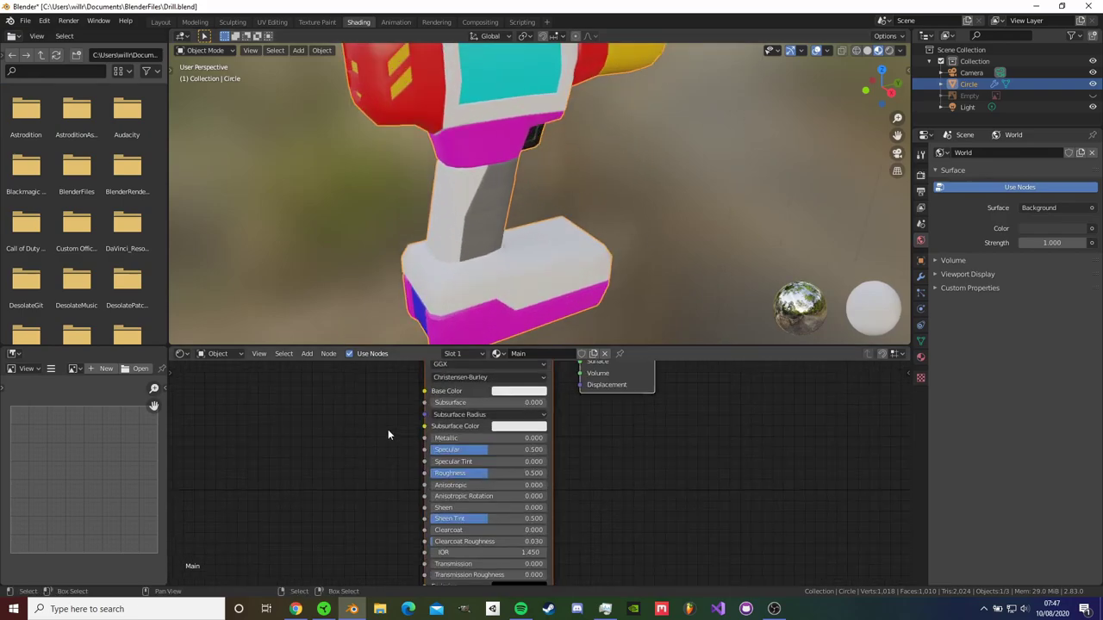
left_click_drag(461, 346, 461, 298)
middle_click_drag(385, 394, 561, 407)
scroll(562, 407, "up", 2)
Add an Image Texture node to Main with a new 2048 x 2048 px image named ColourID
key("shift+a")
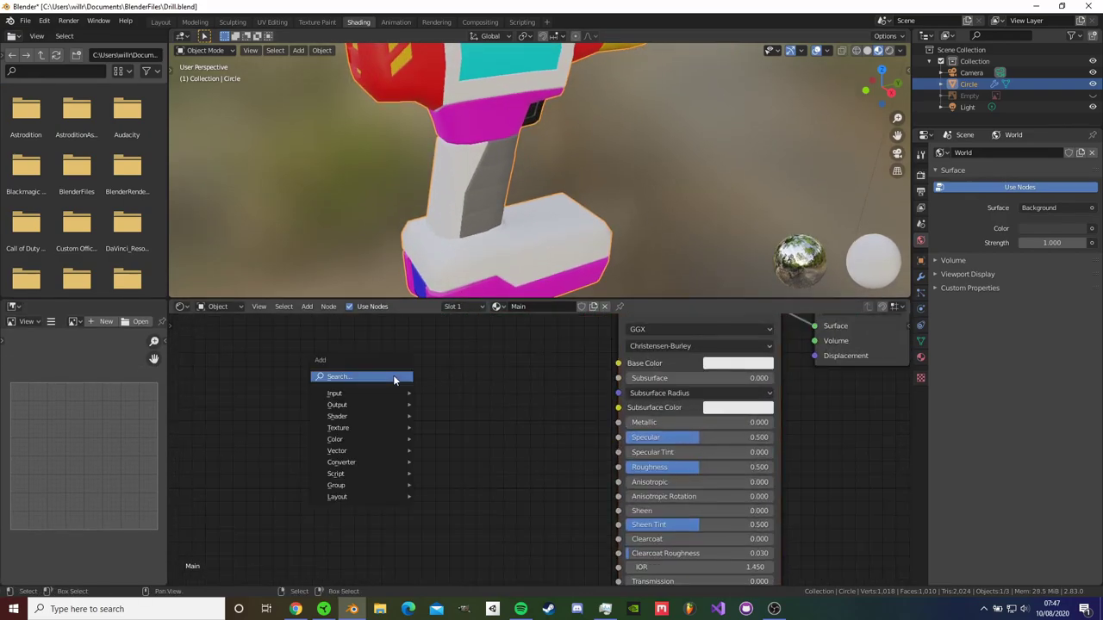
left_click(393, 377)
key("Return")
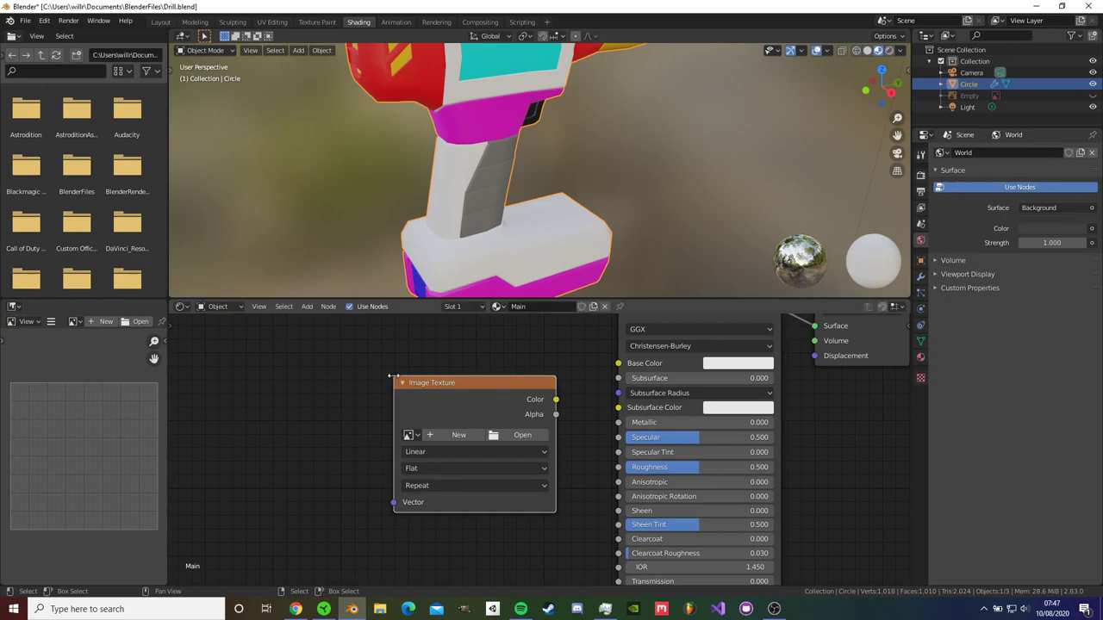
left_click(428, 436)
left_click(466, 468)
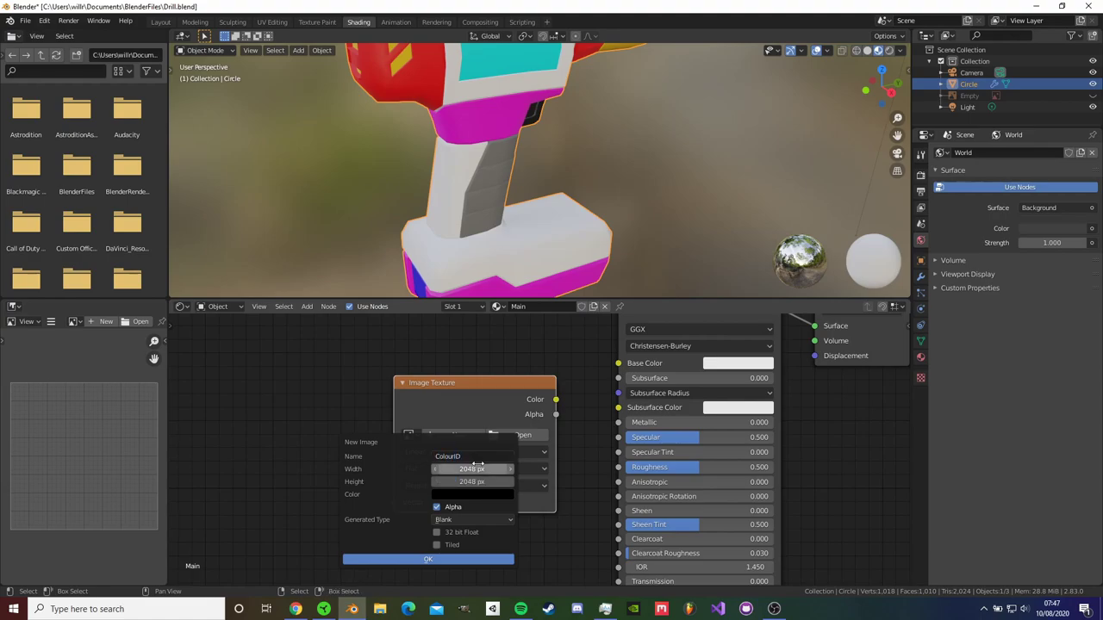
left_click(436, 561)
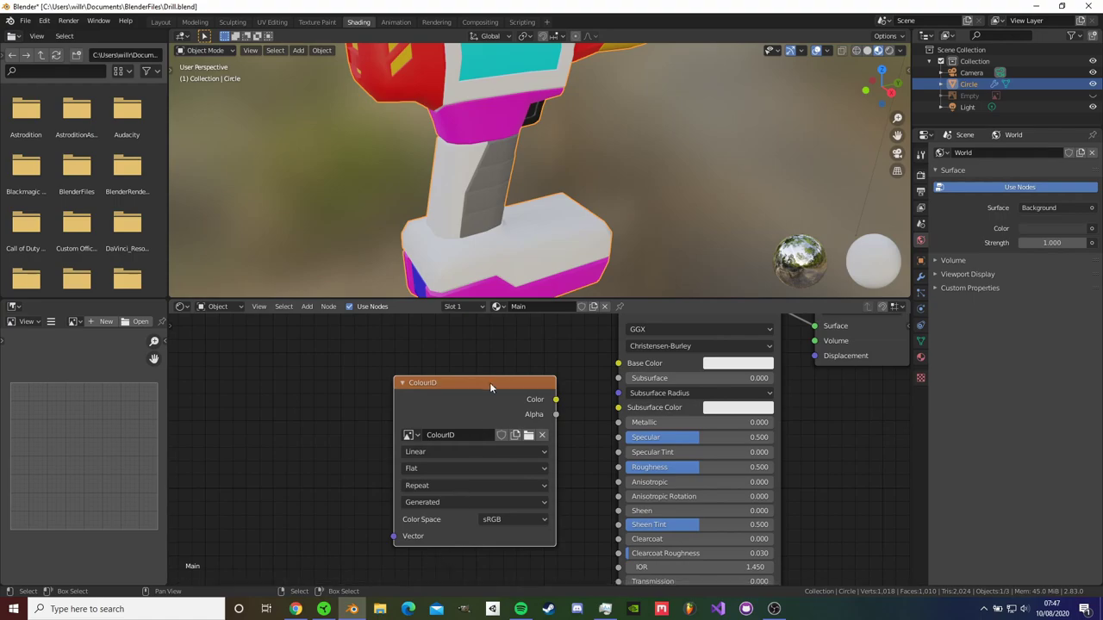
Copy the ColourID image node from Main and paste it into the Spinner1, Spinner2 and End materials
left_click(920, 357)
key("ctrl+c")
left_click(982, 167)
key("ctrl+v")
left_click(980, 178)
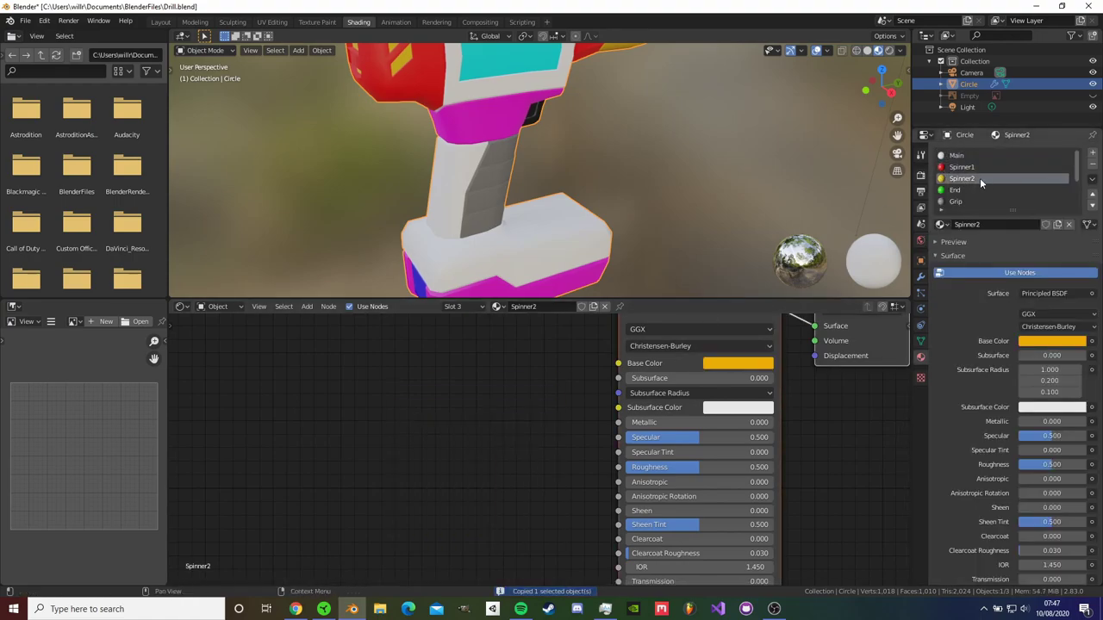
key("ctrl+v")
left_click(979, 190)
key("ctrl+v")
Paste the ColourID image node into the remaining materials, including Highlight, Trigger and Indent
left_click(977, 179)
key("ctrl+v")
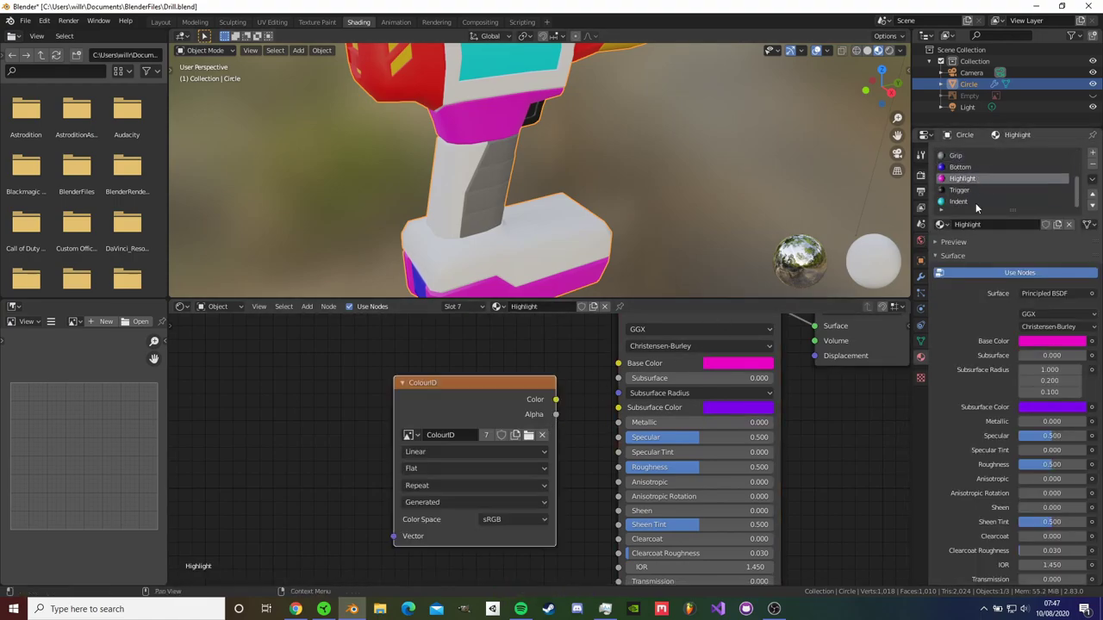
left_click(976, 190)
key("ctrl+v")
left_click(955, 202)
key("ctrl+v")
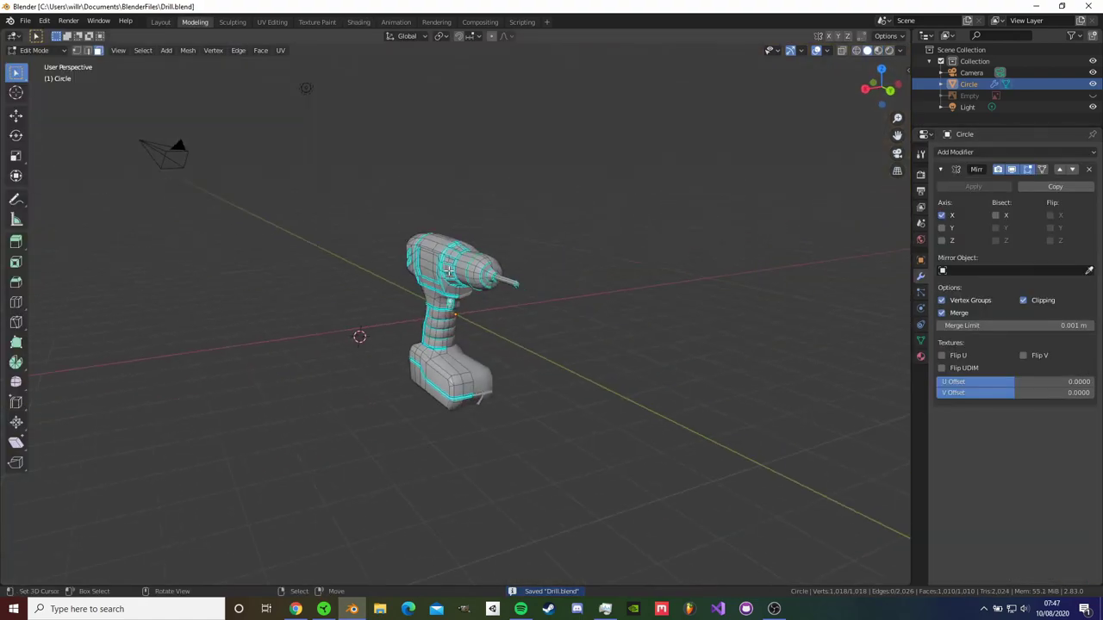
Switch to the UV Editing workspace, select the whole drill mesh and unlink the ColourID image from the UV view
scroll(594, 241, "up", 5)
middle_click_drag(593, 241, 484, 200)
left_click(271, 22)
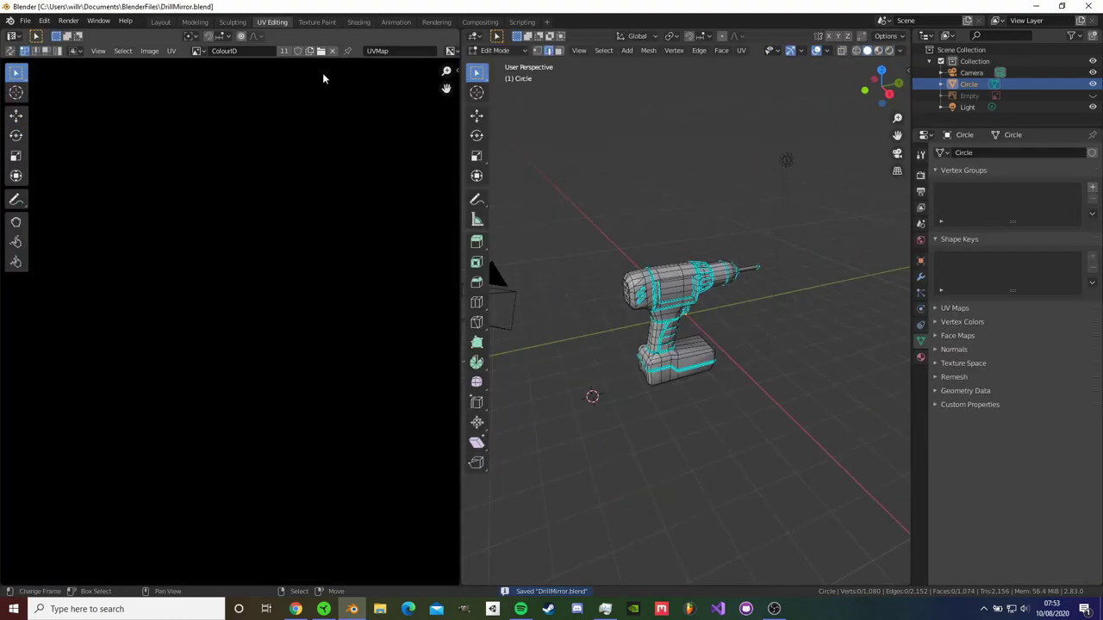
key("a")
scroll(671, 294, "up", 3)
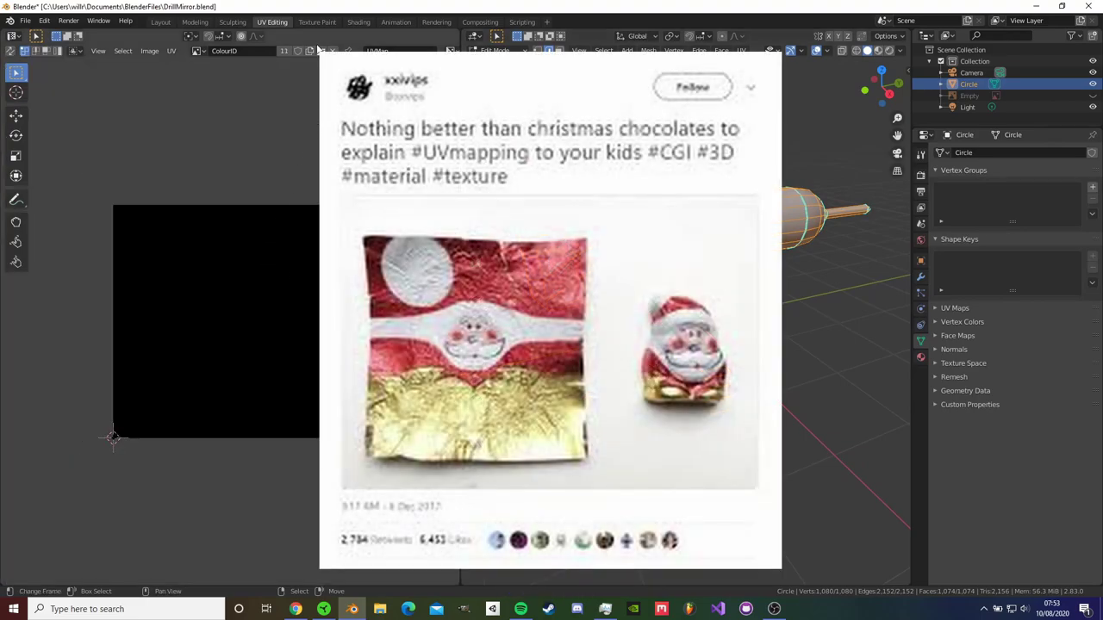
left_click(331, 51)
scroll(288, 204, "up", 10)
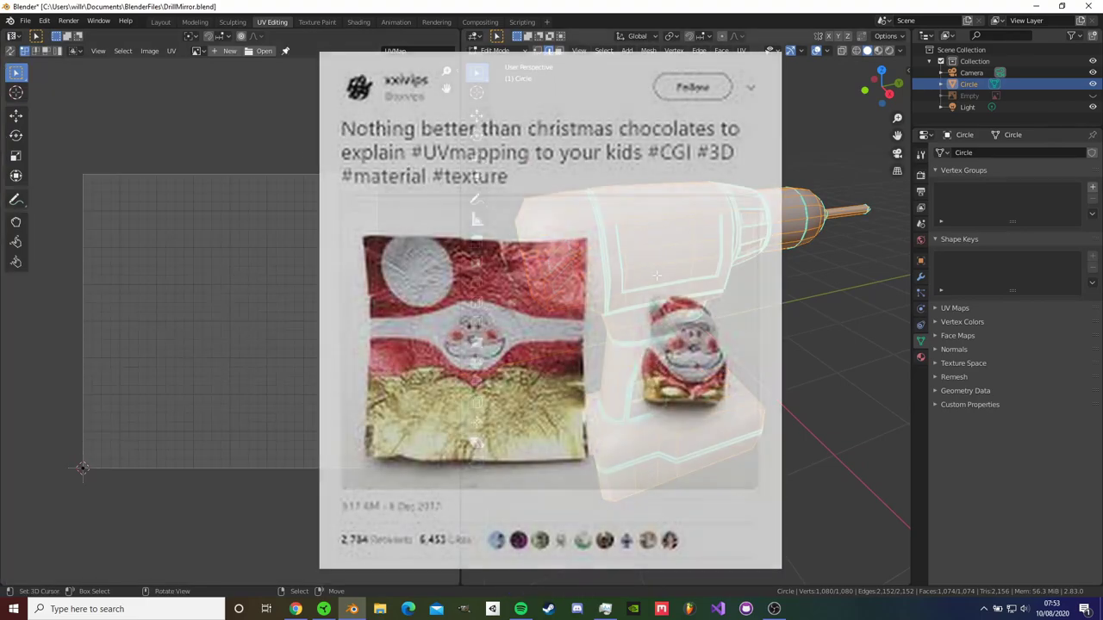
Unwrap the whole drill with Smart UV Project at an angle limit of 66
key("u")
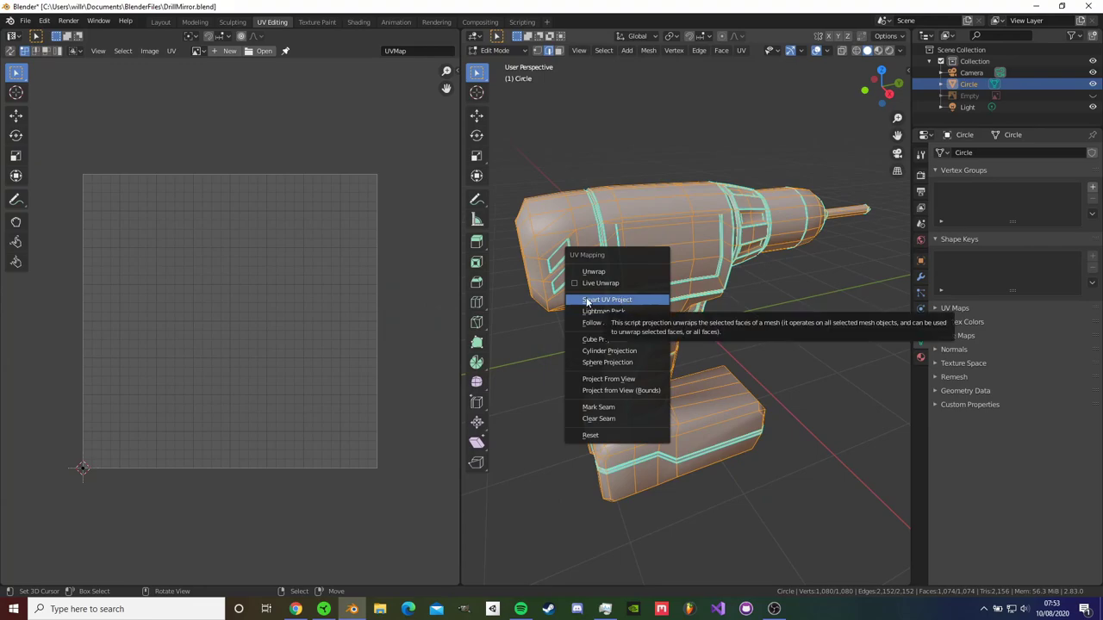
left_click(629, 300)
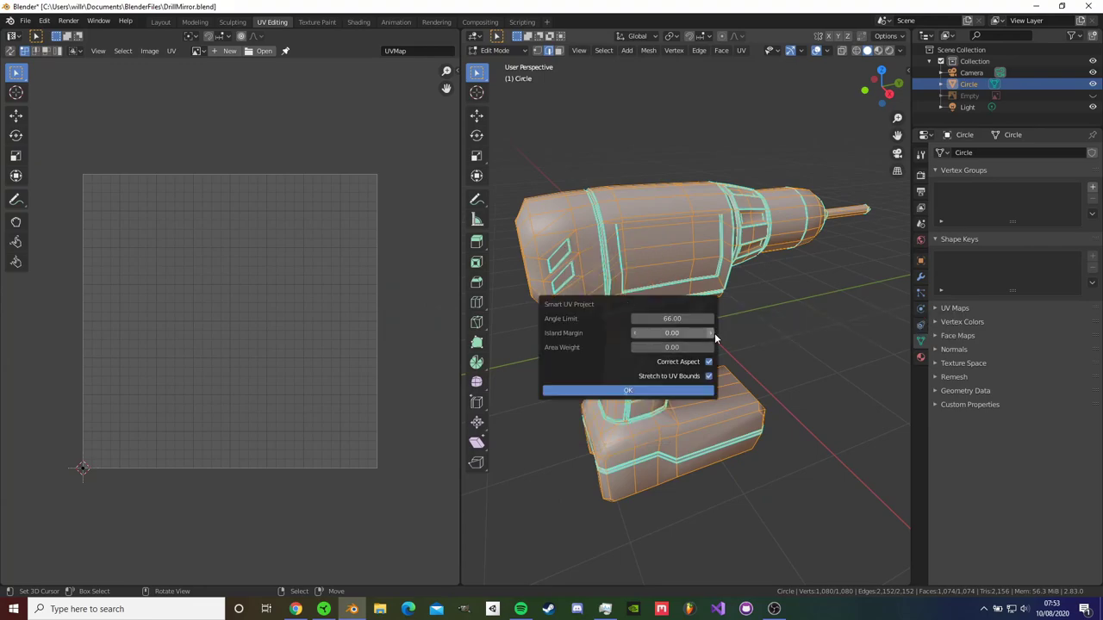
left_click(662, 392)
Examine the unwrapped islands across the UV layout up close
scroll(200, 316, "up", 3)
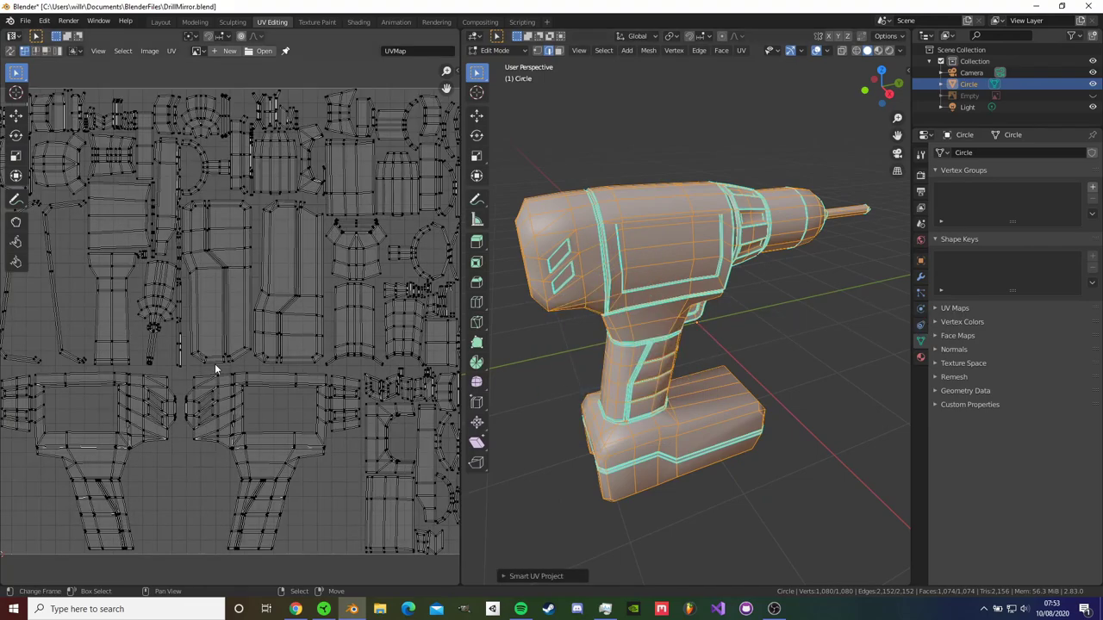
scroll(200, 316, "down", 3)
scroll(200, 316, "up", 5)
scroll(266, 398, "down", 2)
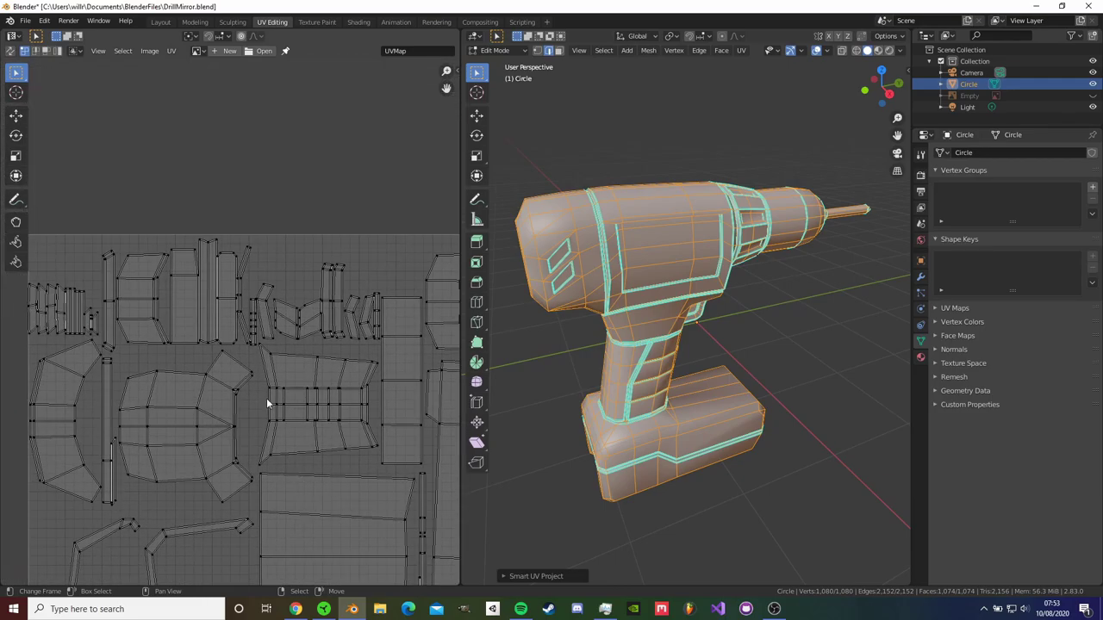
scroll(239, 239, "up", 3)
scroll(245, 292, "down", 5)
middle_click_drag(295, 416, 201, 276)
scroll(202, 275, "up", 4)
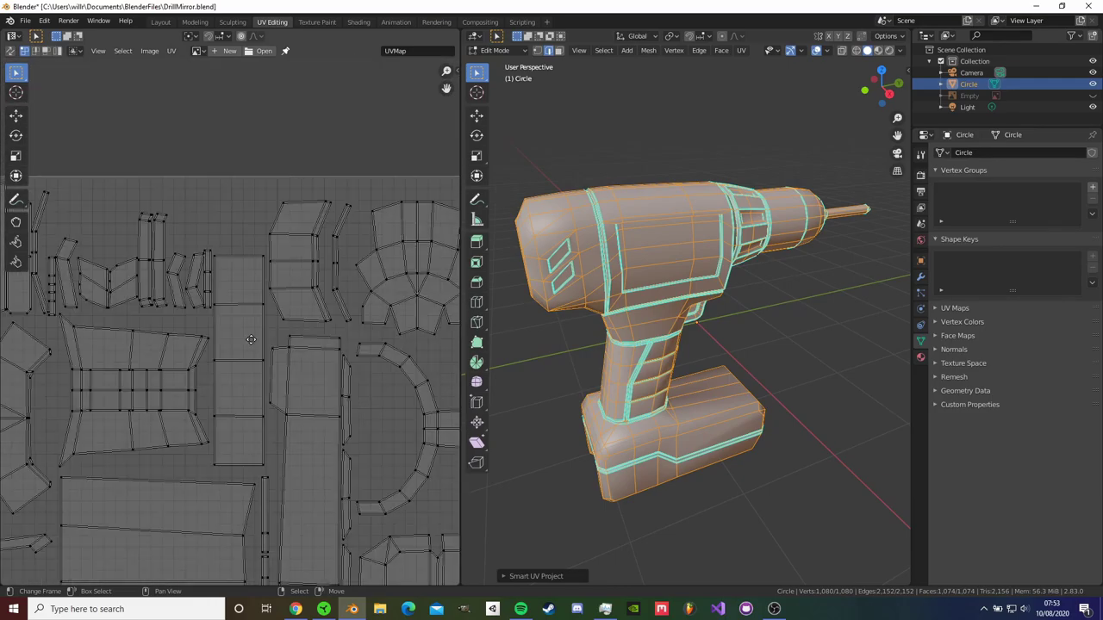
Move and rotate UV islands into free space within the layout
key("g")
left_click(337, 312)
key("r")
left_click(285, 253)
key("g")
left_click(211, 217)
scroll(211, 221, "up", 2)
Scale, move and rotate the small islands lying above the drill body's side island to fit the gaps
key("g")
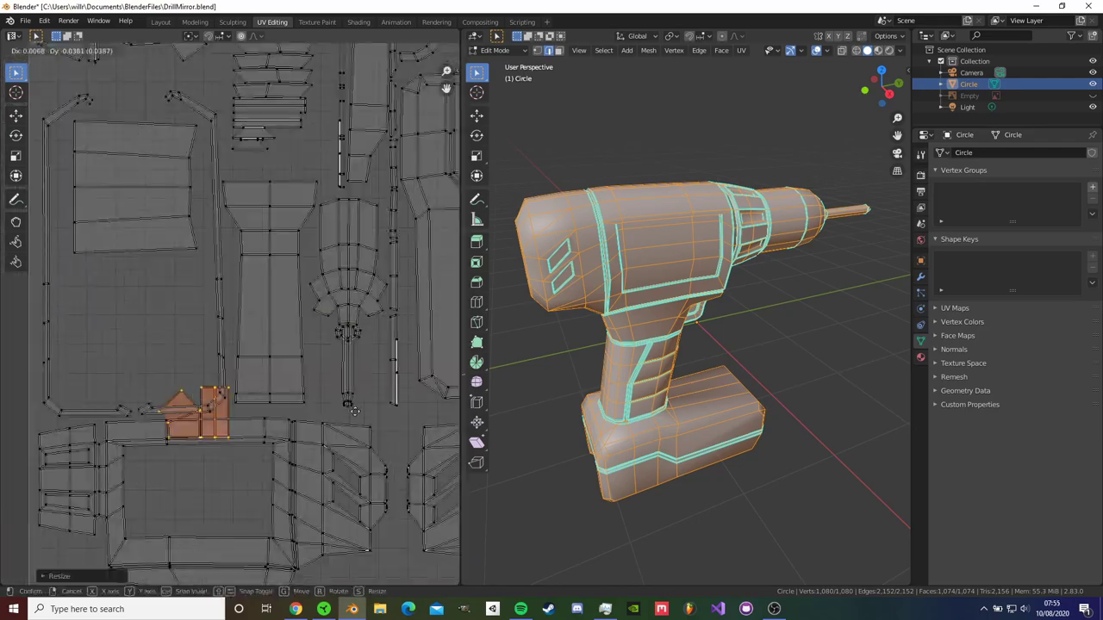
scroll(275, 394, "up", 4)
key("s")
scroll(276, 393, "down", 4)
key("g")
key("r")
scroll(194, 255, "down", 3)
scroll(194, 255, "up", 4)
Move the narrow strip island and further small islands into empty gaps of the UV layout
left_click(313, 271)
key("g")
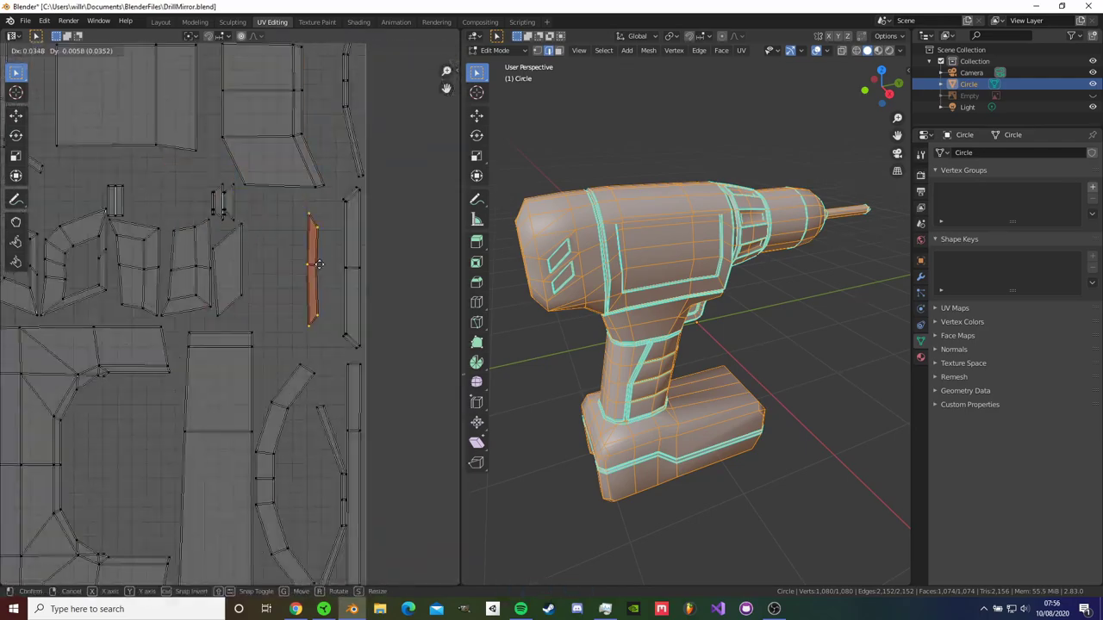
scroll(219, 310, "down", 4)
scroll(218, 310, "up", 4)
key("g")
left_click(94, 260)
key("g")
left_click(359, 338)
scroll(358, 436, "down", 5)
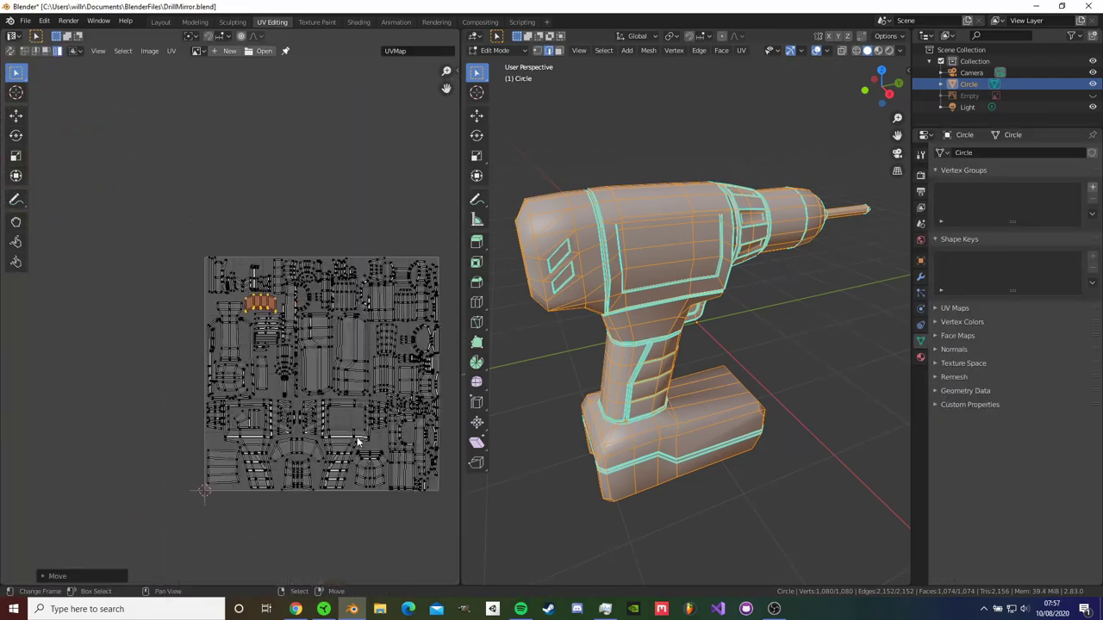
Deselect the UV islands and save DrillMirror.blend
middle_click_drag(357, 439, 291, 411)
key("alt+a")
key("Tab")
key("ctrl+s")
key("Tab")
scroll(271, 349, "up", 2)
scroll(274, 341, "down", 1)
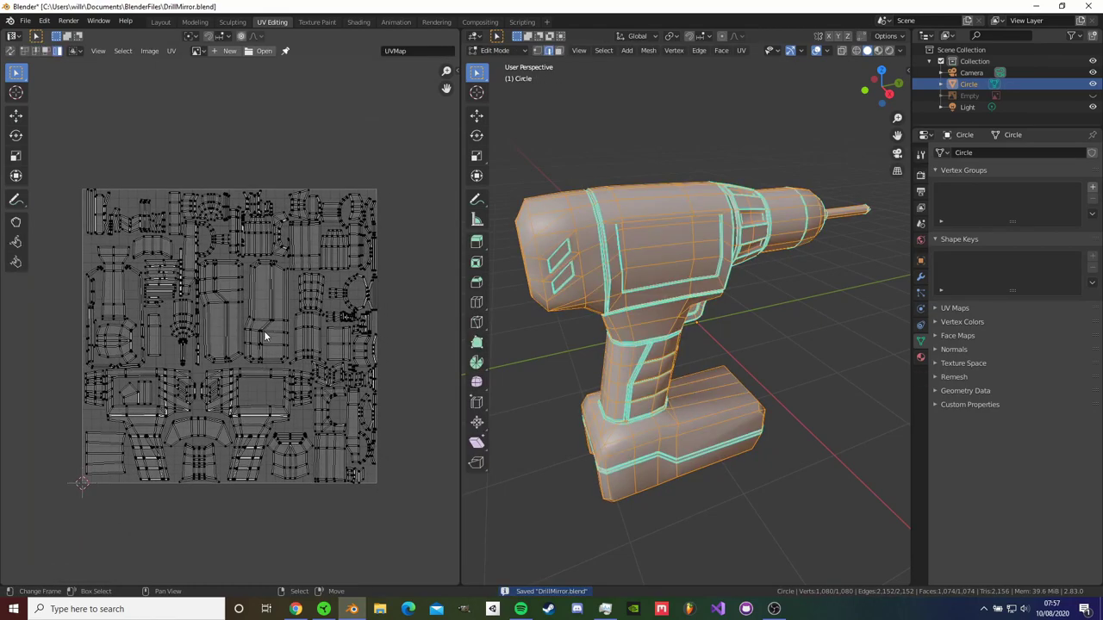
Set the render engine to Cycles and expand the bake settings
left_click(920, 174)
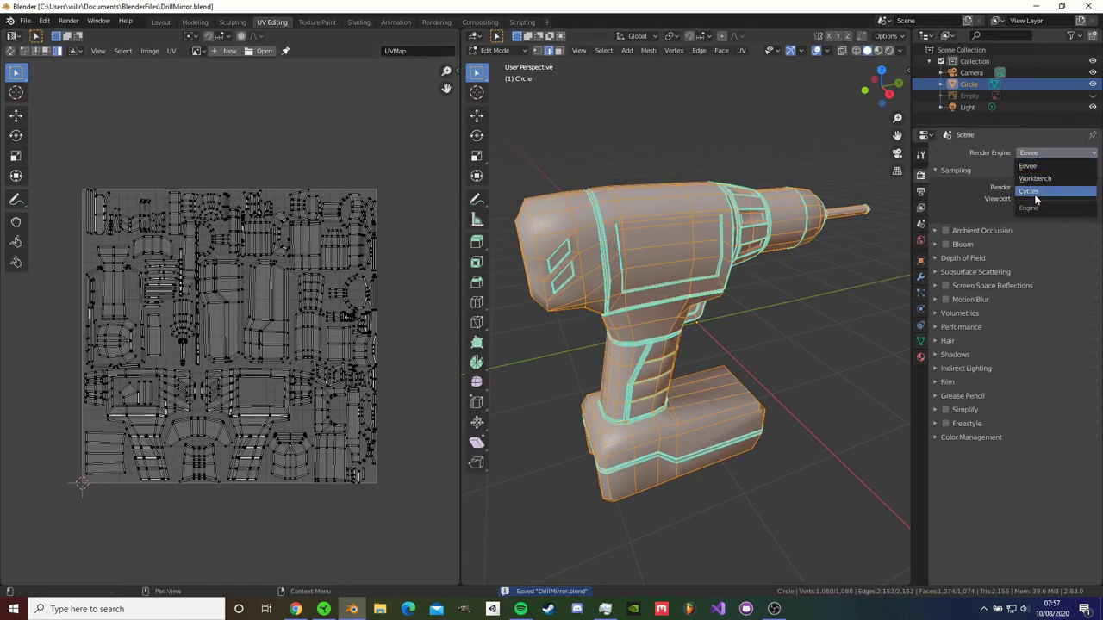
left_click(1034, 194)
left_click(952, 424)
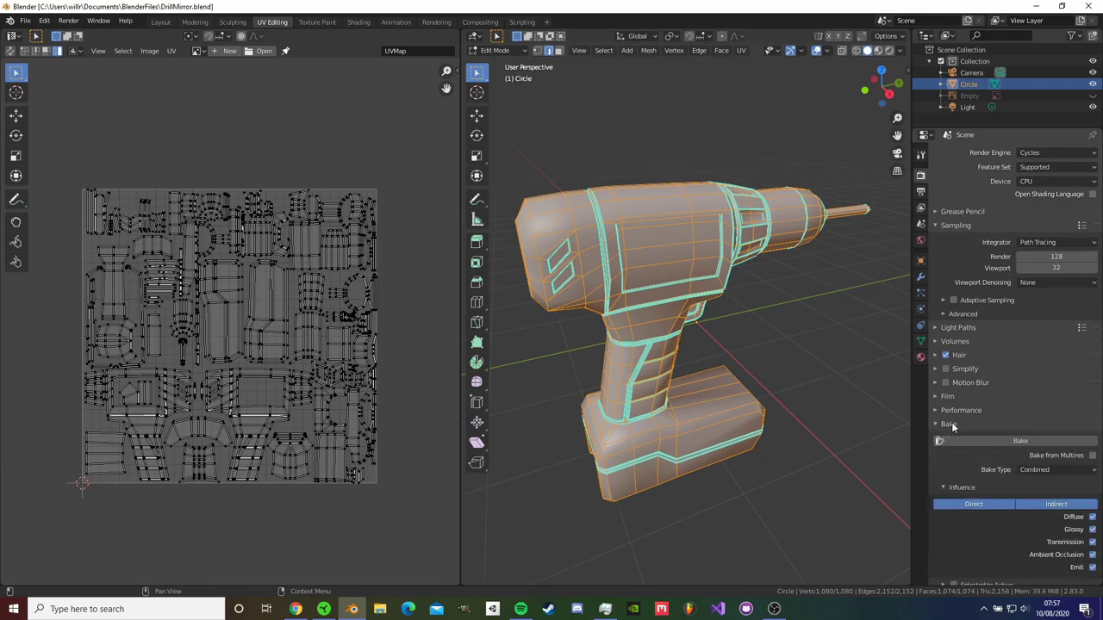
Set the bake type to Diffuse with only the Color contribution and open the output margin for editing
scroll(979, 440, "down", 3)
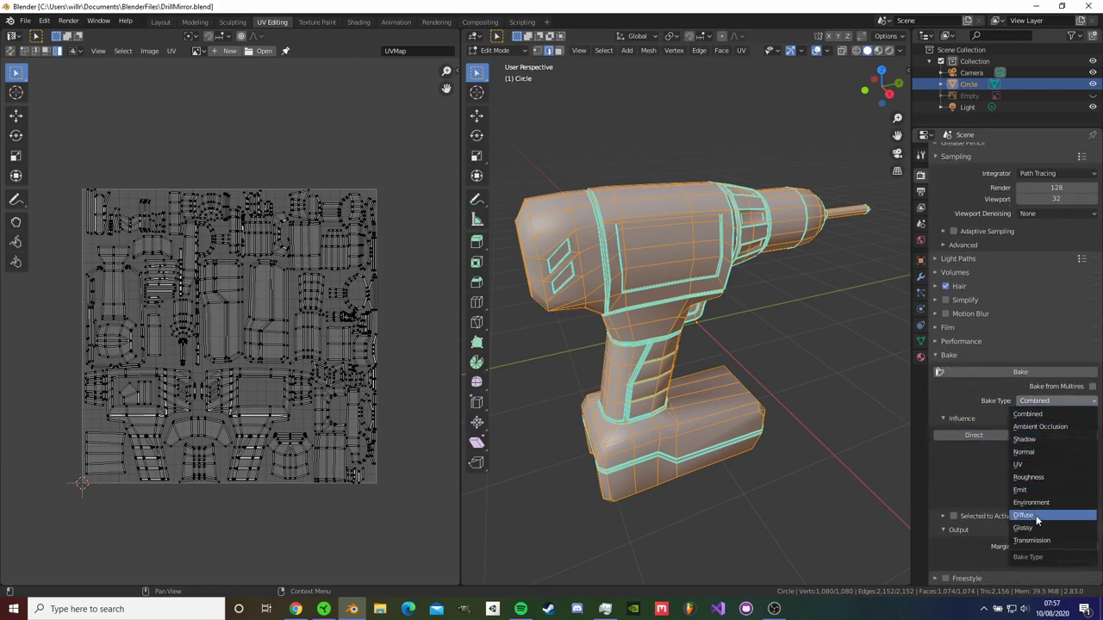
left_click(1035, 516)
scroll(1013, 501, "up", 2)
left_click(943, 503)
left_click(1044, 532)
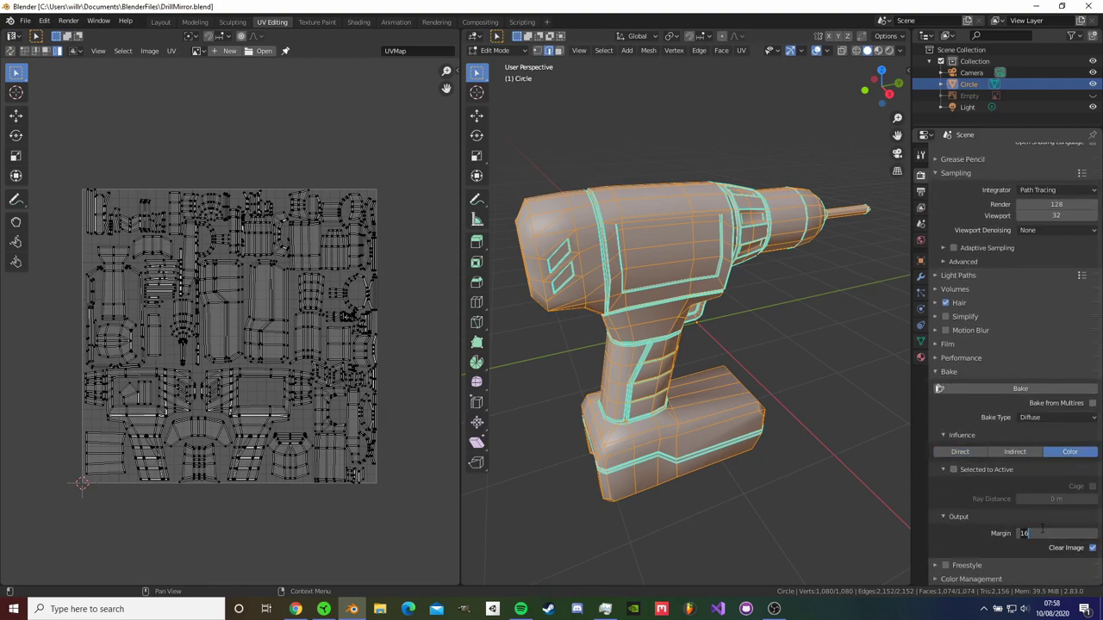
Set the Cycles rendering device to GPU Compute
scroll(1039, 430, "up", 2)
left_click(1039, 181)
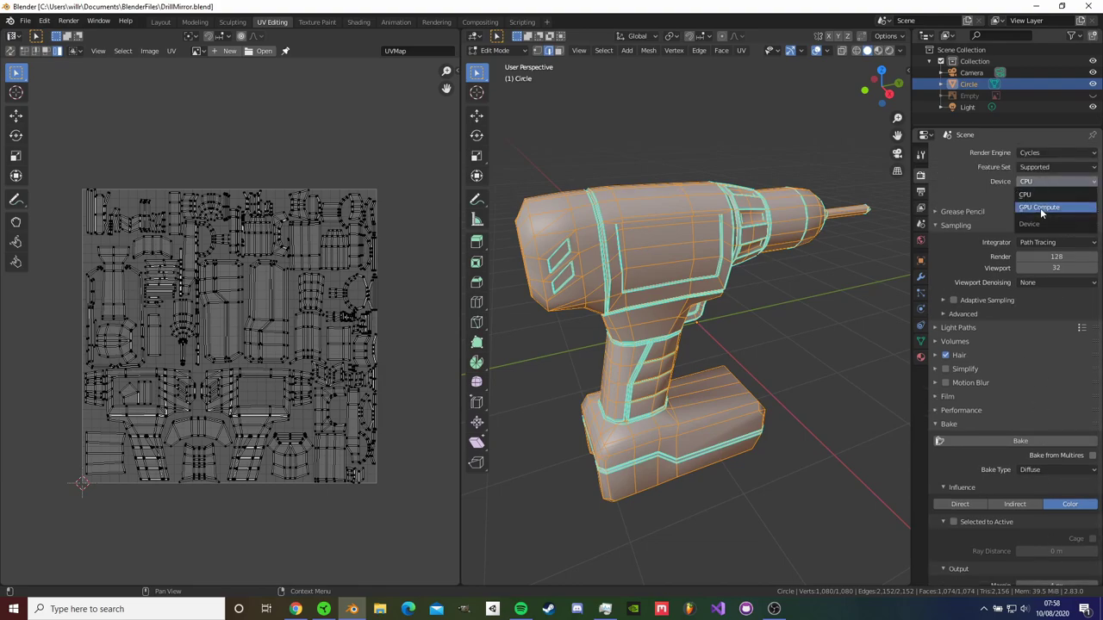
left_click(1039, 208)
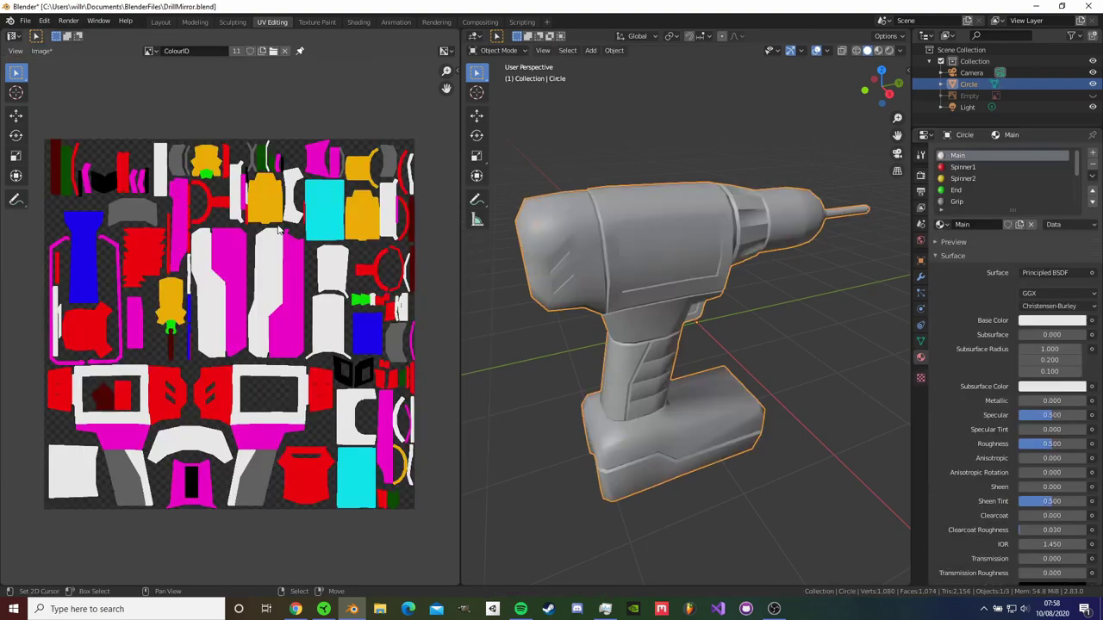
Check the UV layout against the baked ColourID image, return to Object Mode and save the image
key("Tab")
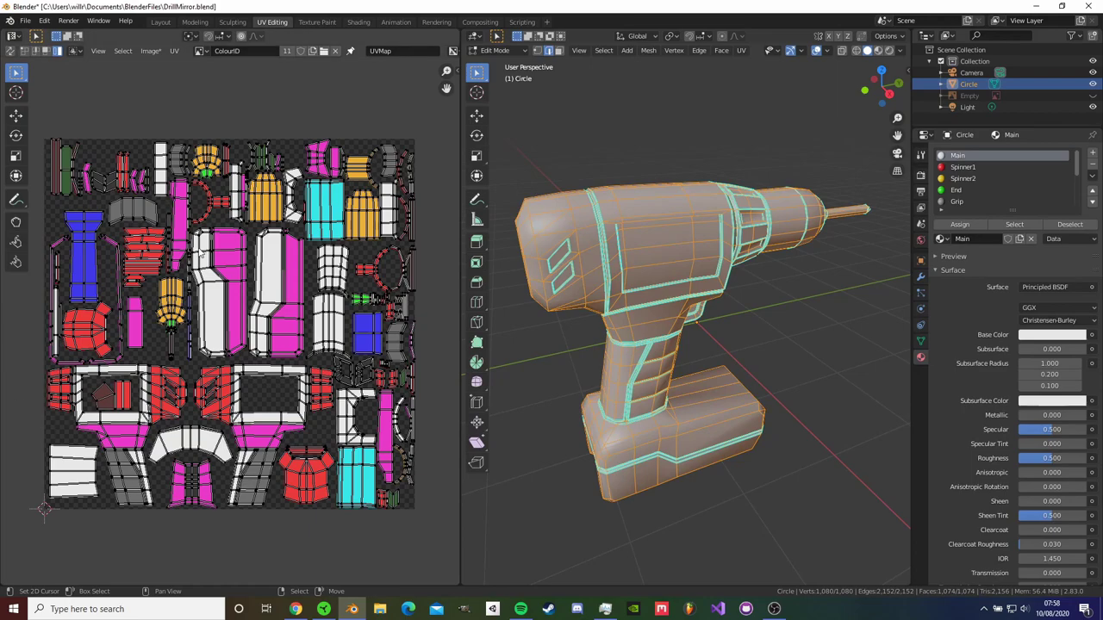
key("Tab")
left_click(41, 50)
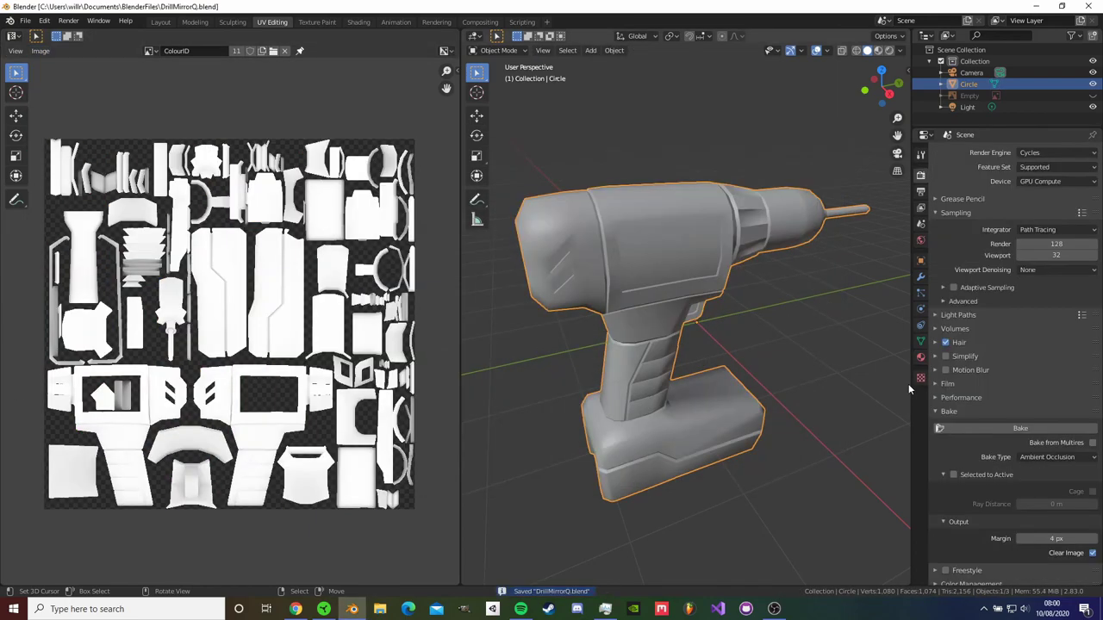
Remove the drill's material slots one after another until only Material.002 remains
left_click(920, 357)
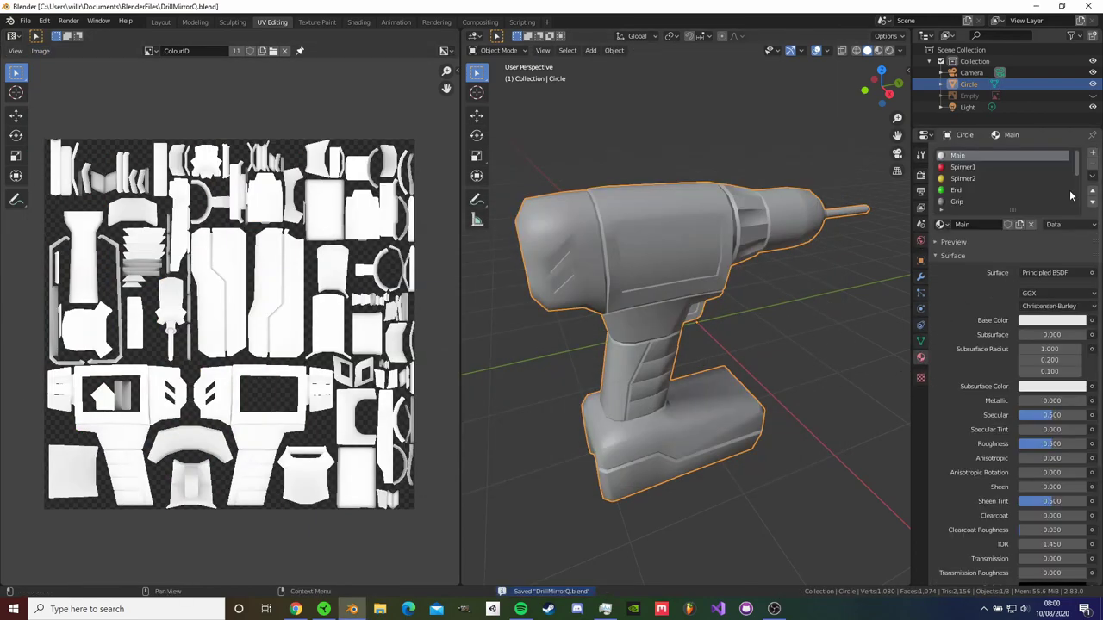
left_click(1093, 164)
left_click(1093, 165)
left_click(1092, 164)
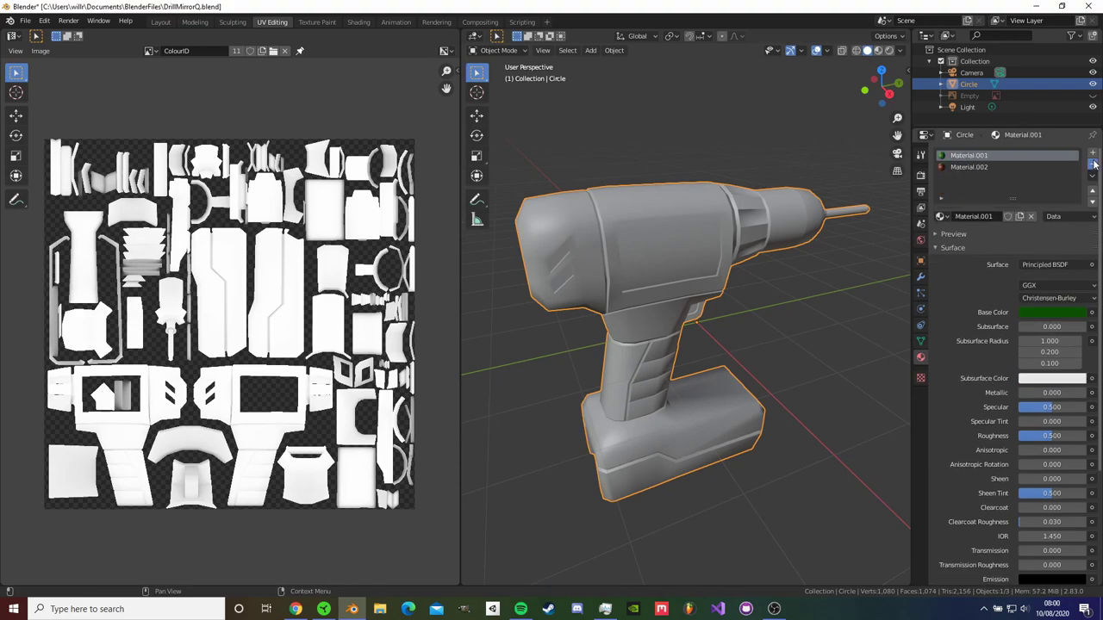
left_click(1092, 164)
Export the drill model as an FBX file
left_click(33, 23)
mouse_move(40, 188)
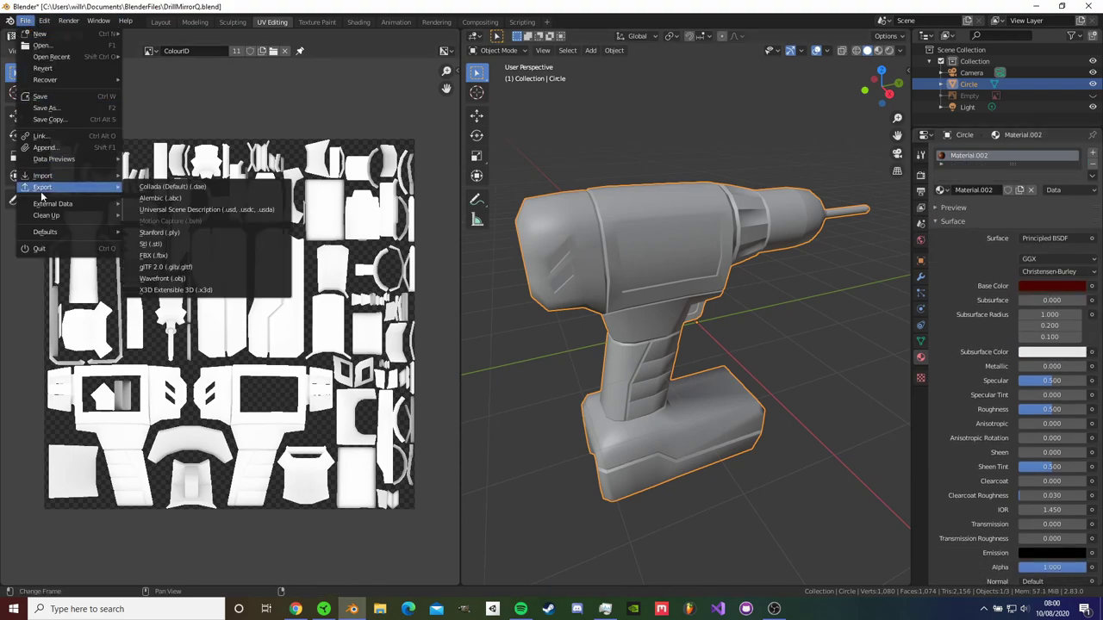
left_click(190, 255)
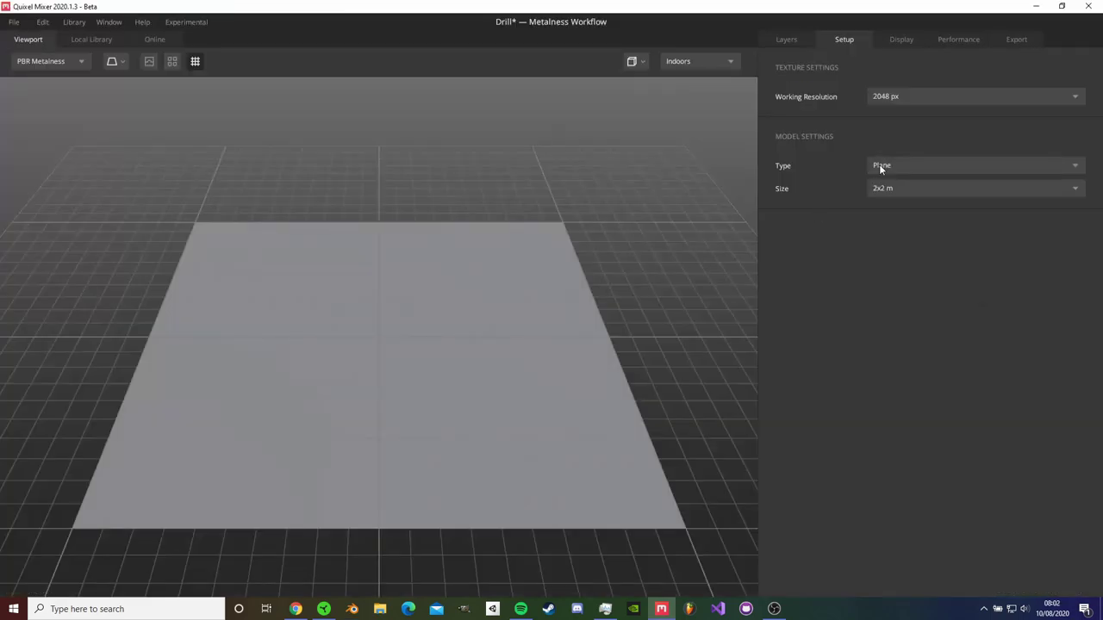
Switch to Quixel Mixer, set the Drill mix's model type to Custom Mesh and load DrillMirrorQ.fbx
left_click(880, 166)
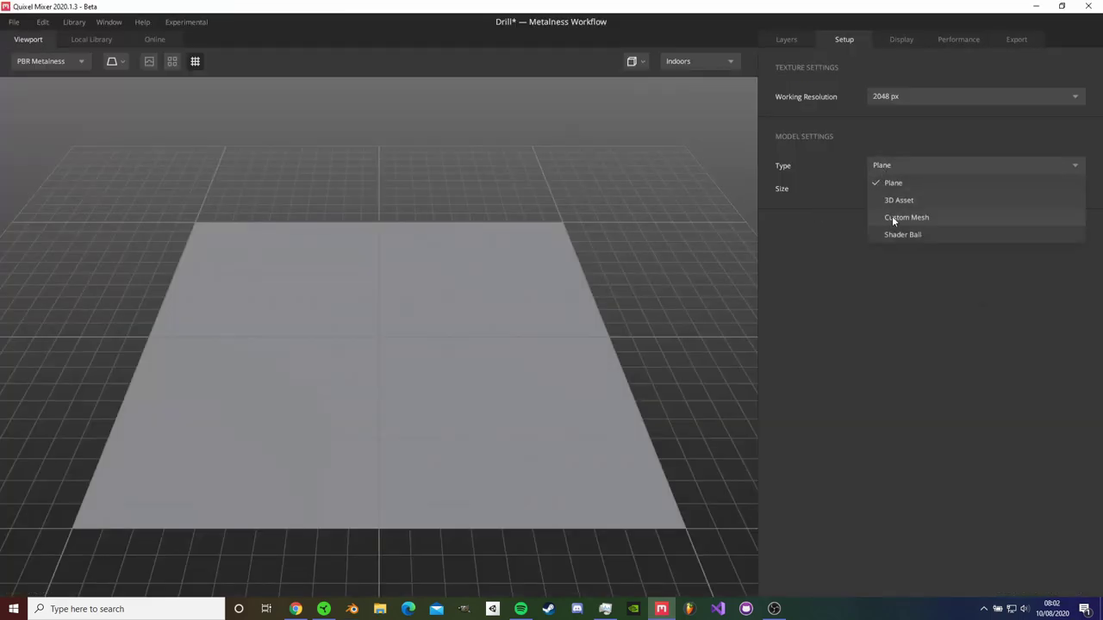
left_click(896, 218)
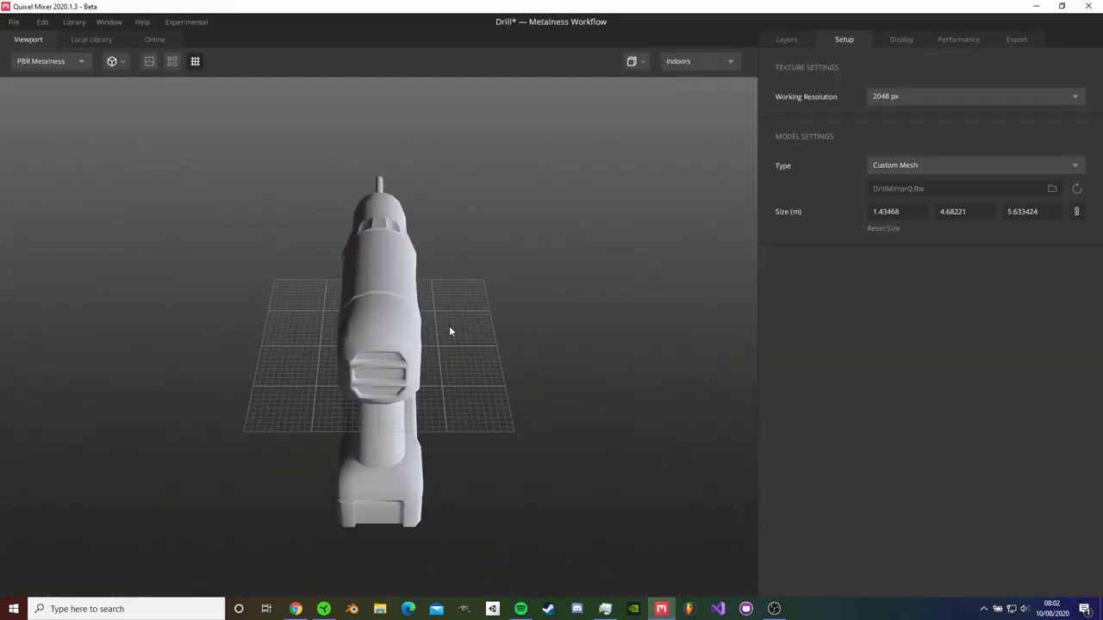
left_click_drag(417, 320, 622, 194)
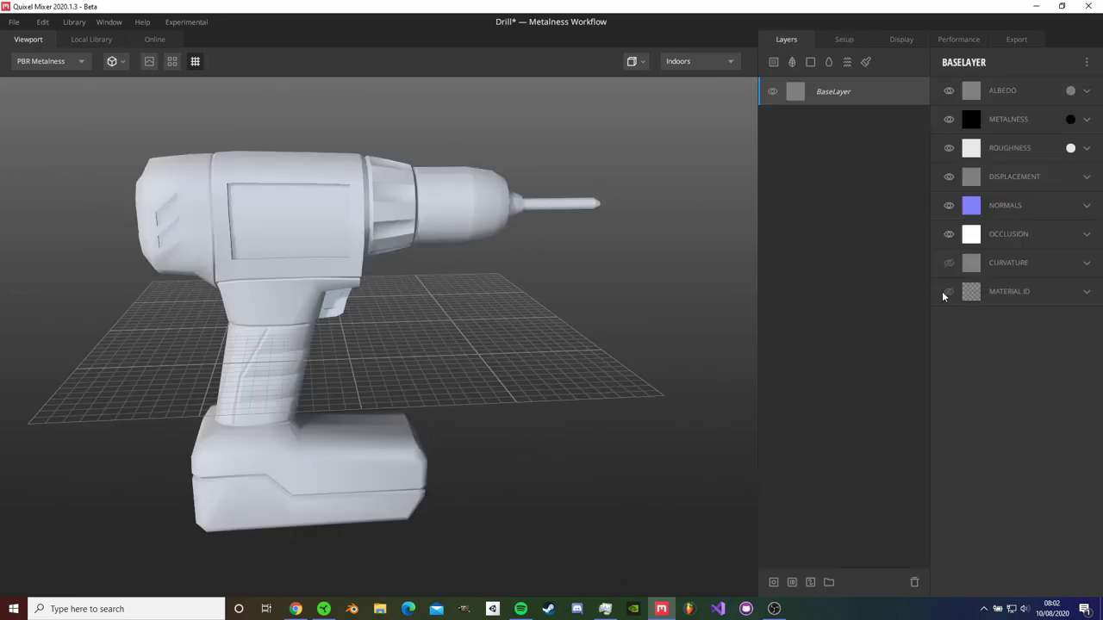
Load the ColourID image as the Material ID map of the base layer
left_click(962, 317)
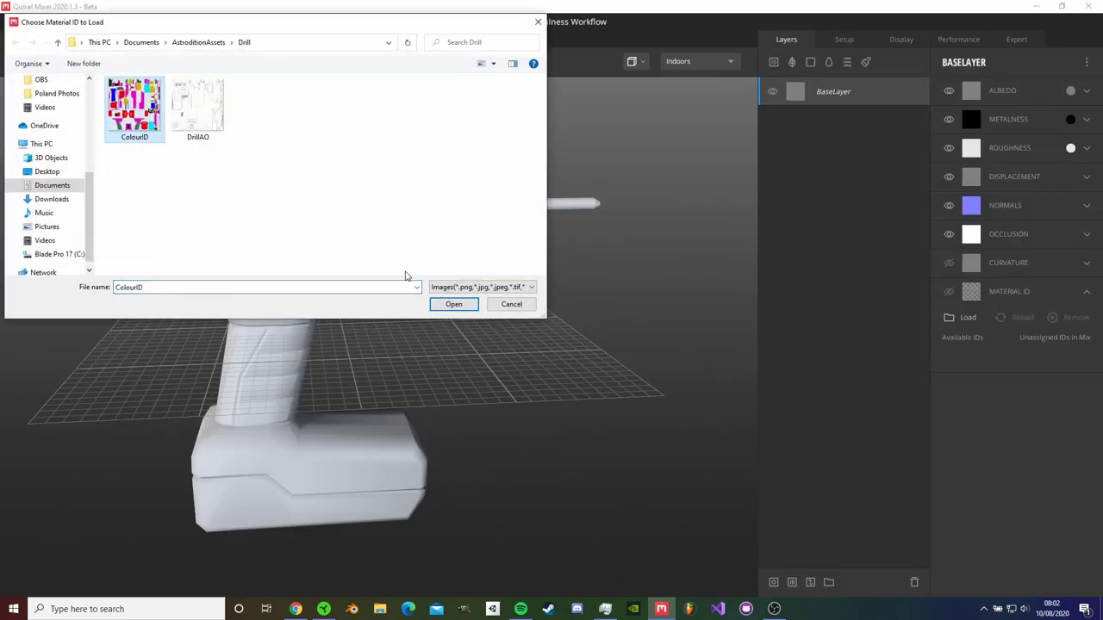
left_click(455, 305)
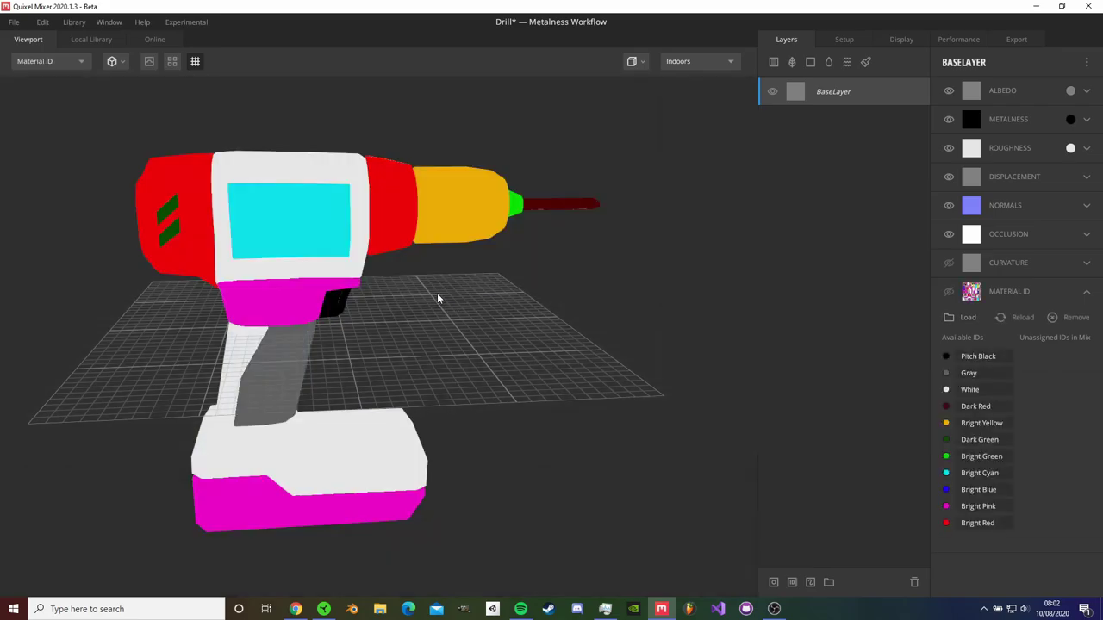
left_click_drag(437, 293, 288, 175)
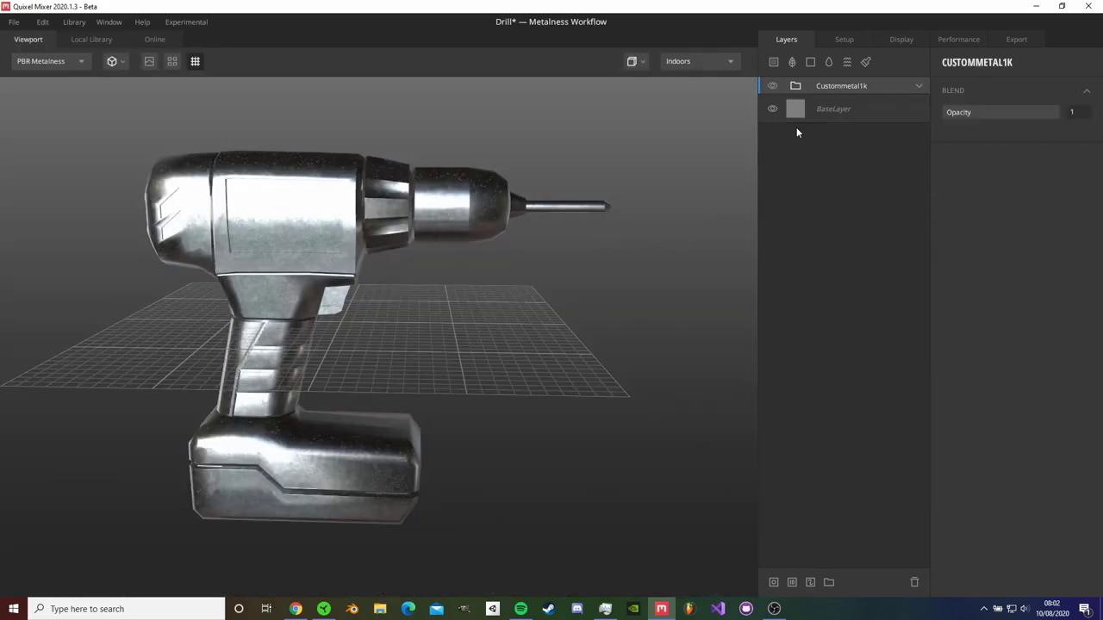
Add an ID mask to the Custommetal1k group and limit it to the Dark Red drill bit
left_click(844, 248)
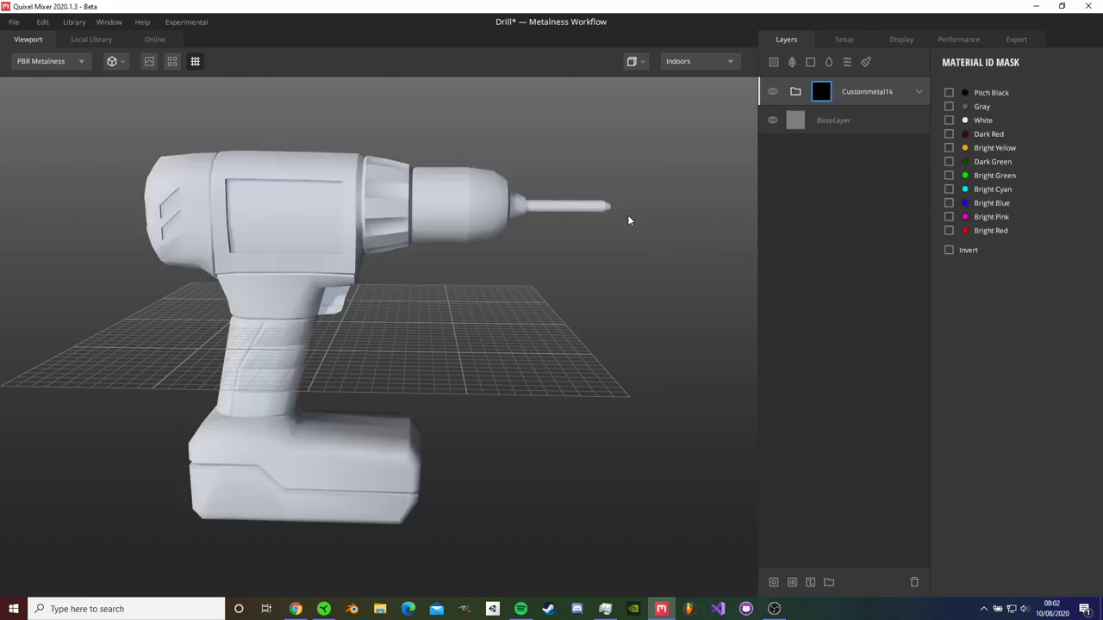
key("m")
key("m")
mouse_move(603, 247)
left_mouse_down()
mouse_move(253, 307)
mouse_move(271, 283)
mouse_move(559, 259)
mouse_move(599, 226)
left_mouse_up()
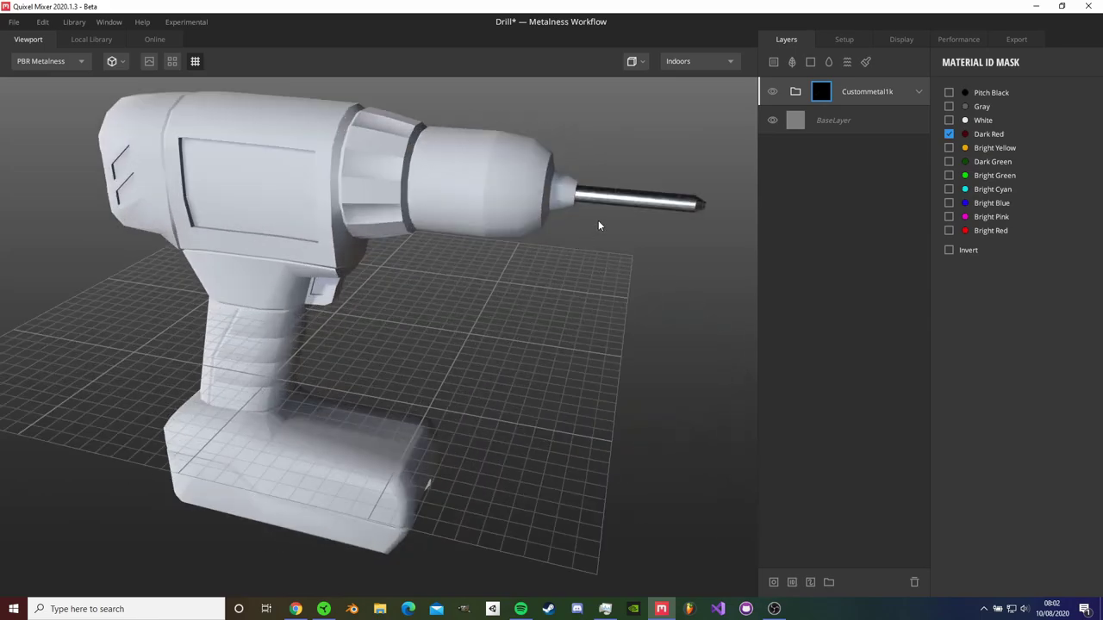
Add the Customplasticblack smart material from the local library above the Custommetal1k group
left_click(767, 67)
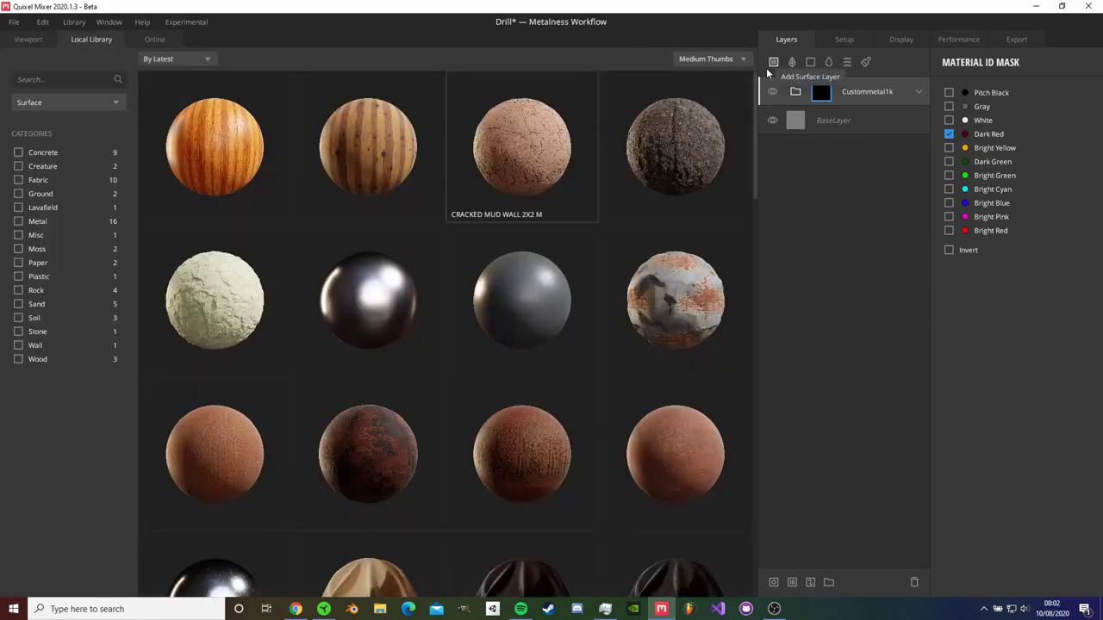
left_click(48, 102)
left_click(54, 222)
left_click(385, 149)
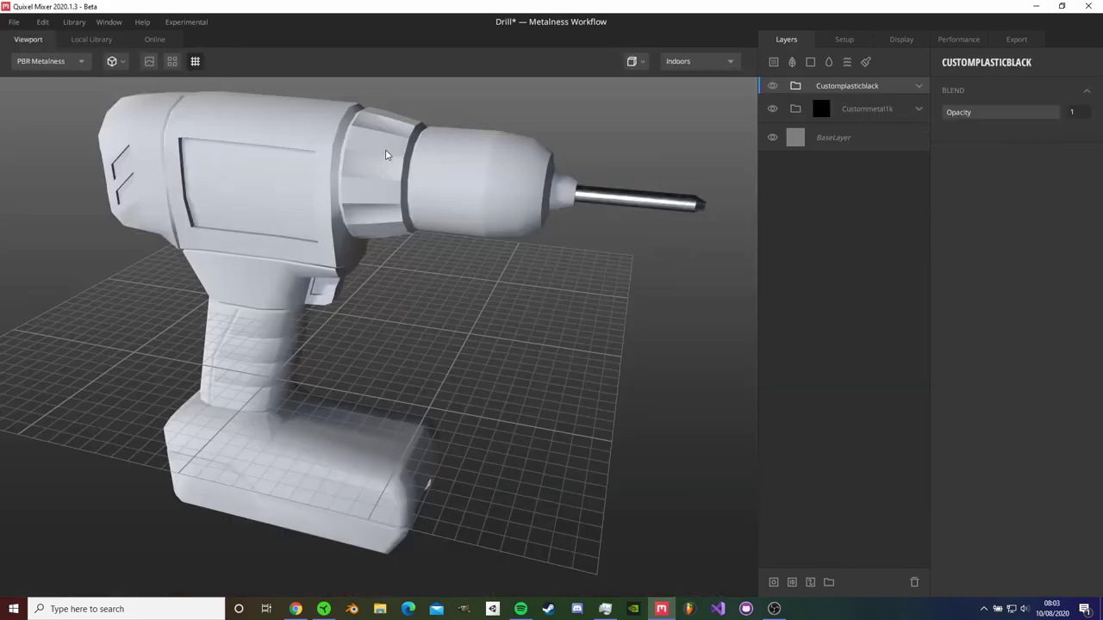
Check the drill's material ID colours and add an ID mask to the Customplasticblack group
key("m")
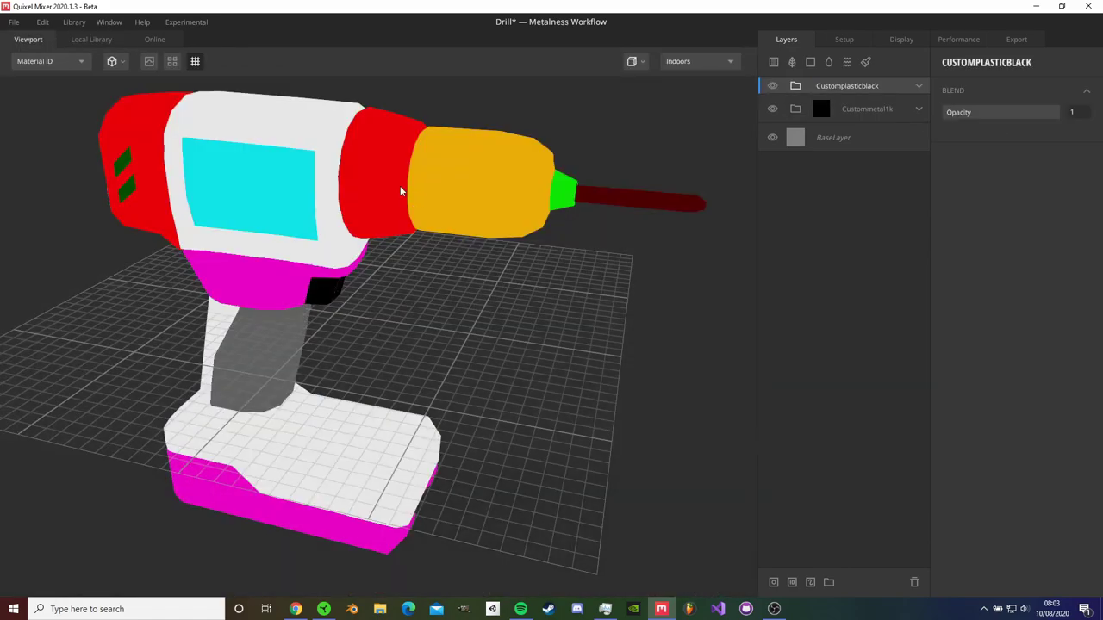
key("m")
right_click(856, 87)
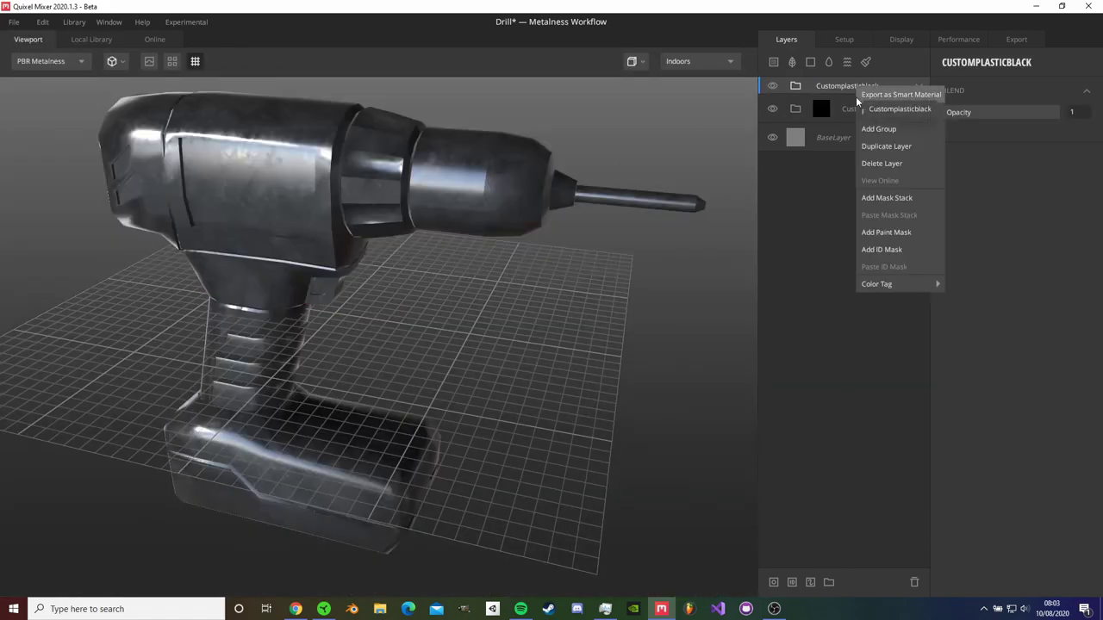
left_click(888, 250)
left_click_drag(653, 310, 455, 312)
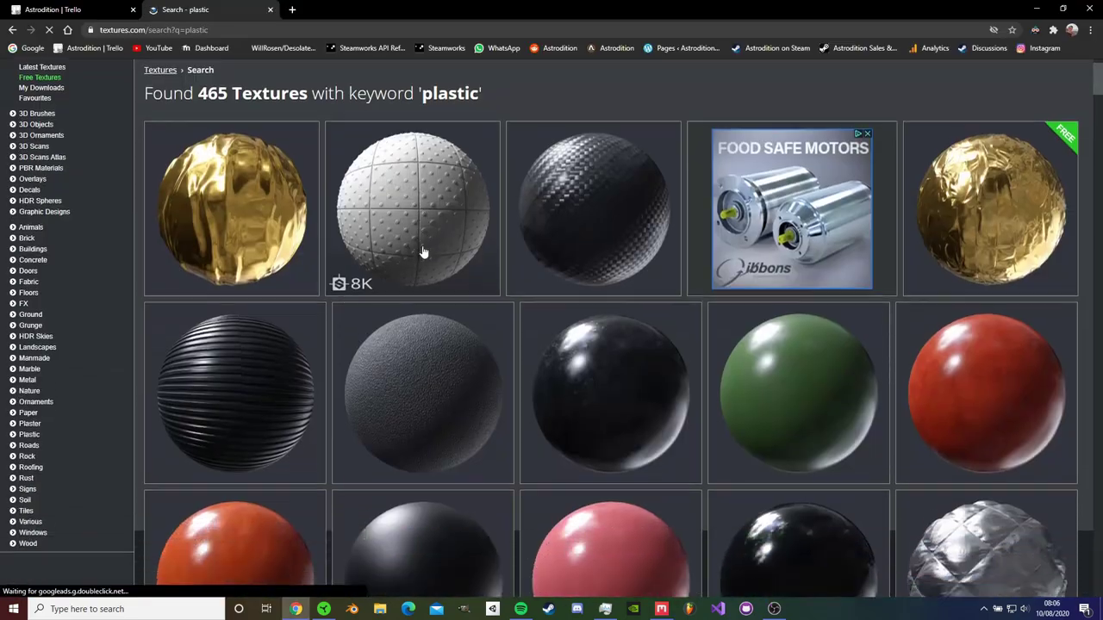
Switch to Textures.com in the browser, open Electrical Conduit Plastic Tube and download its small 256x512 albedo, normal and roughness maps
scroll(422, 251, "down", 1)
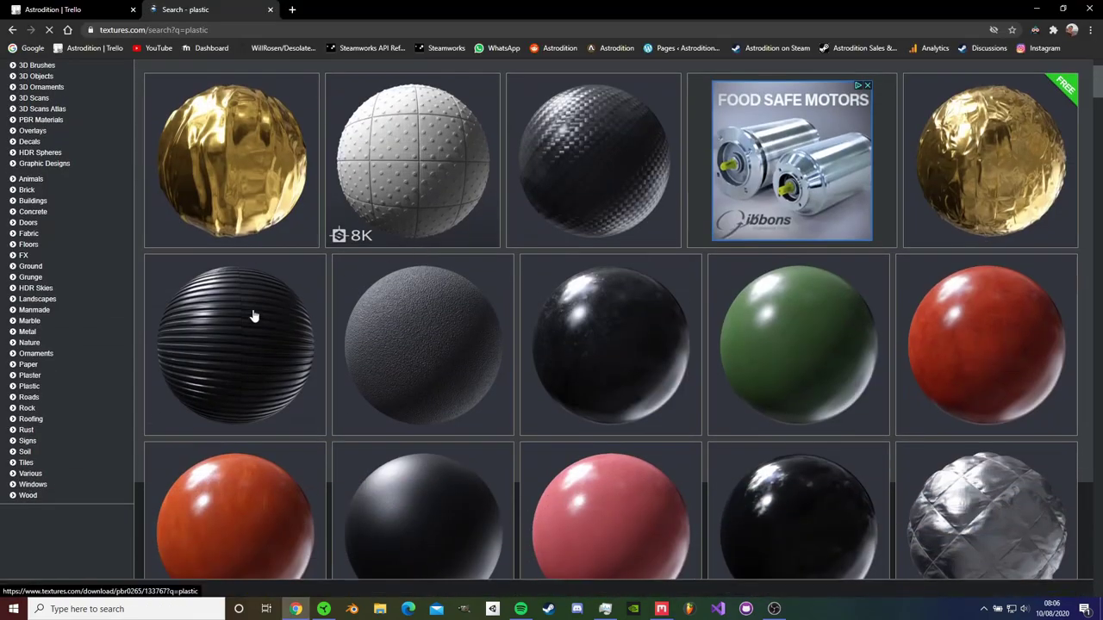
left_click(244, 315)
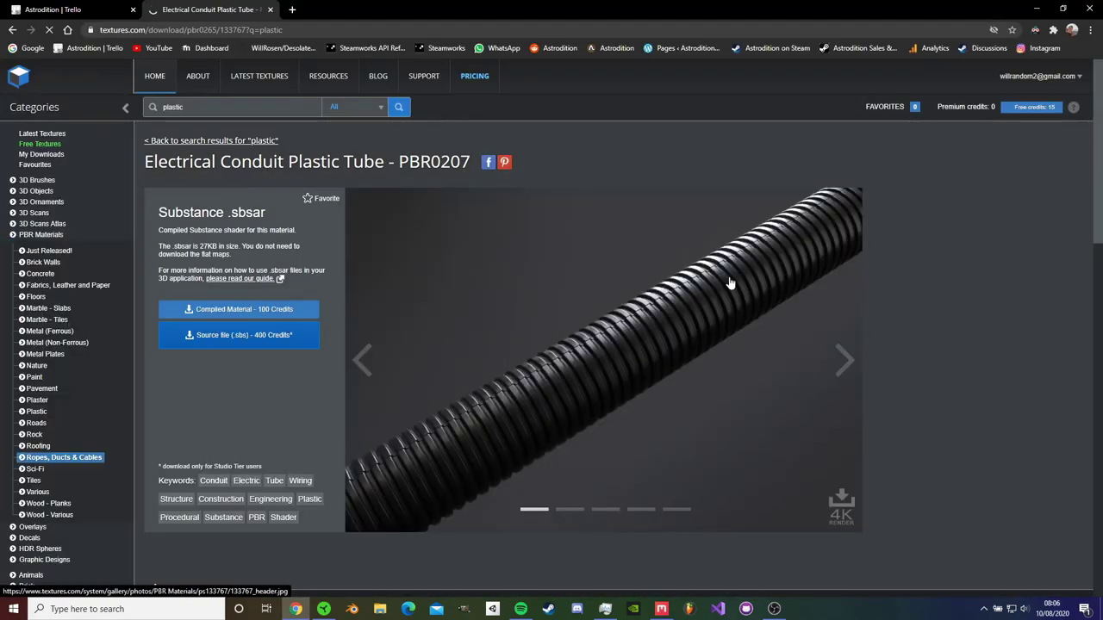
scroll(451, 377, "down", 7)
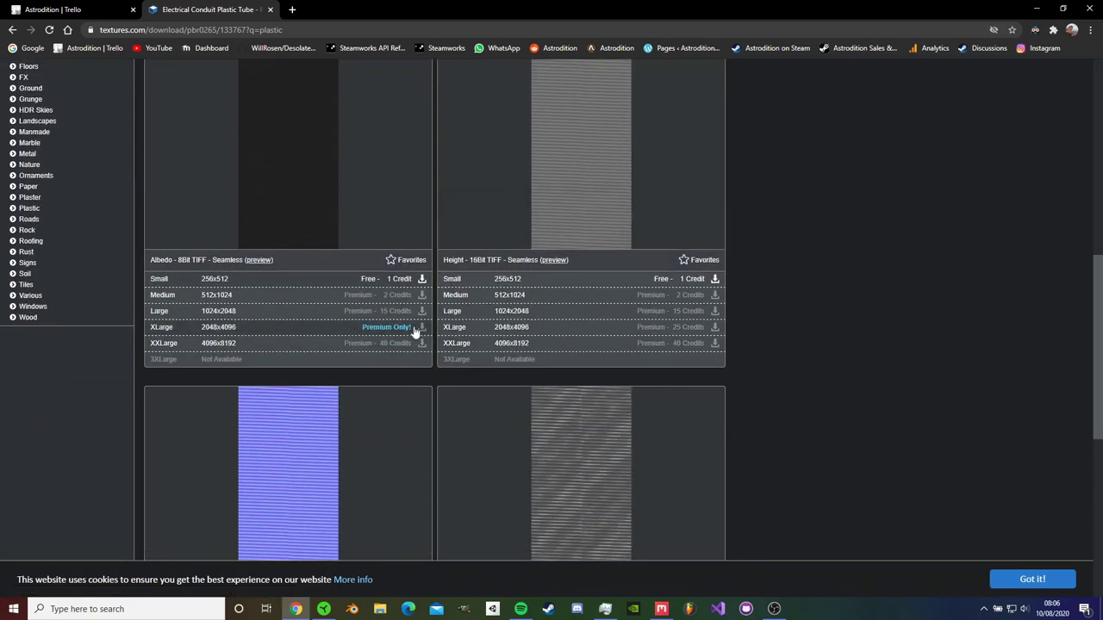
left_click(400, 284)
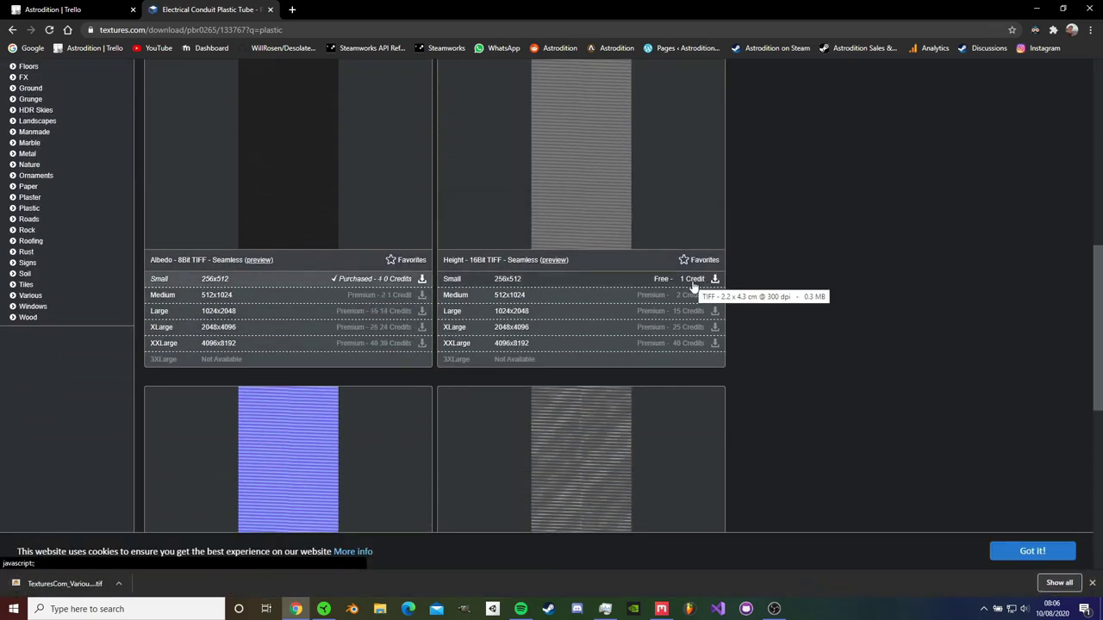
scroll(646, 295, "down", 3)
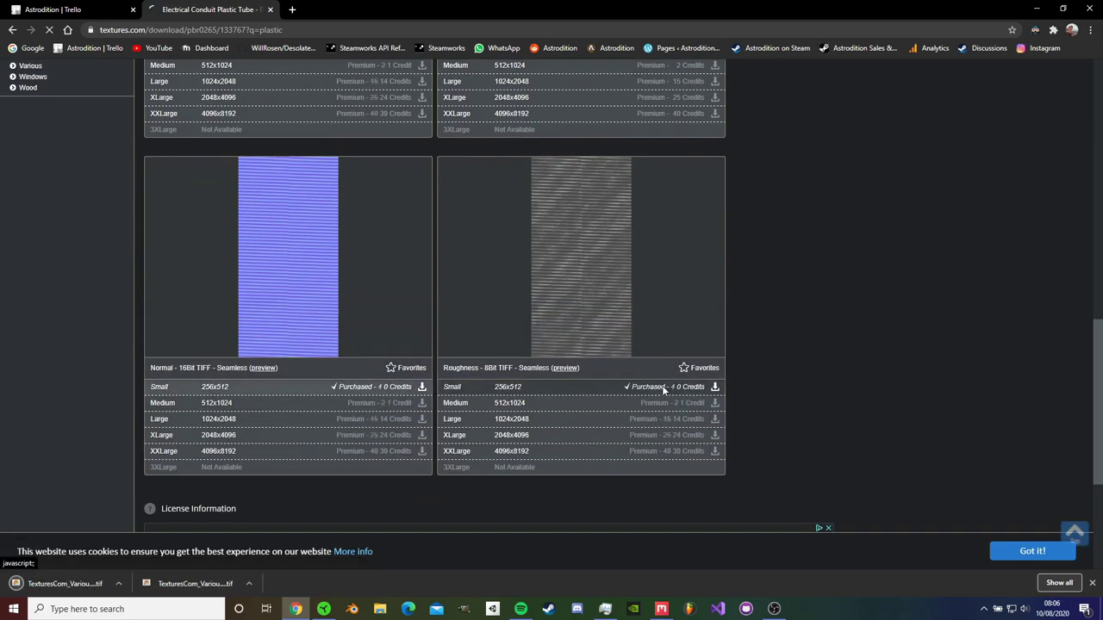
scroll(662, 385, "down", 3)
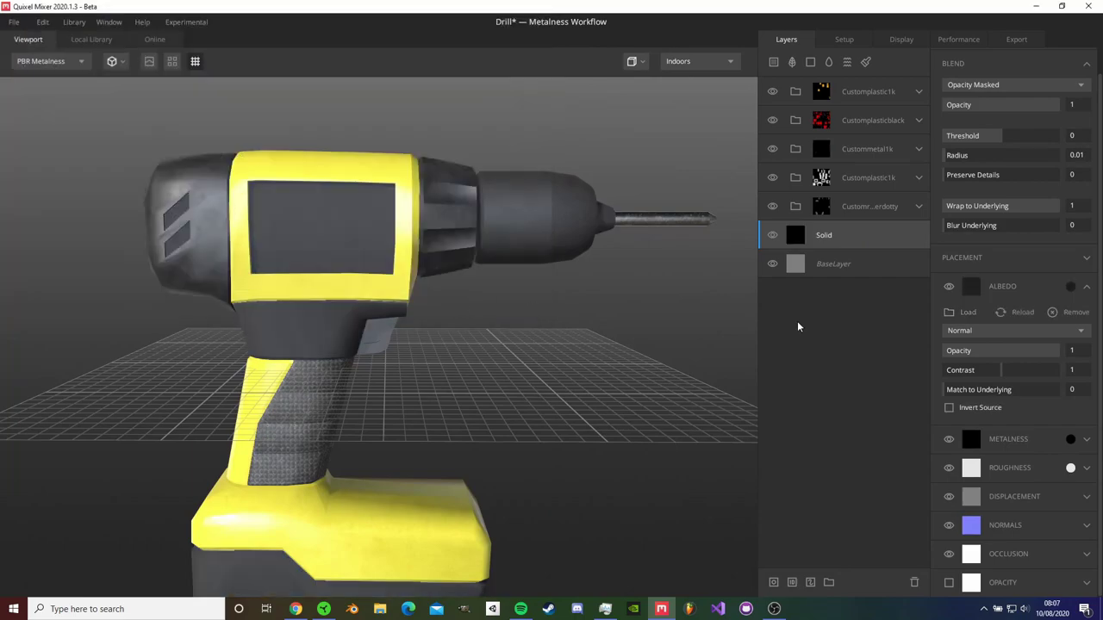
Switch to Quixel Mixer and load the downloaded roughness map into the Solid layer's Roughness channel
left_click(1086, 467)
left_click(968, 493)
double_click(288, 145)
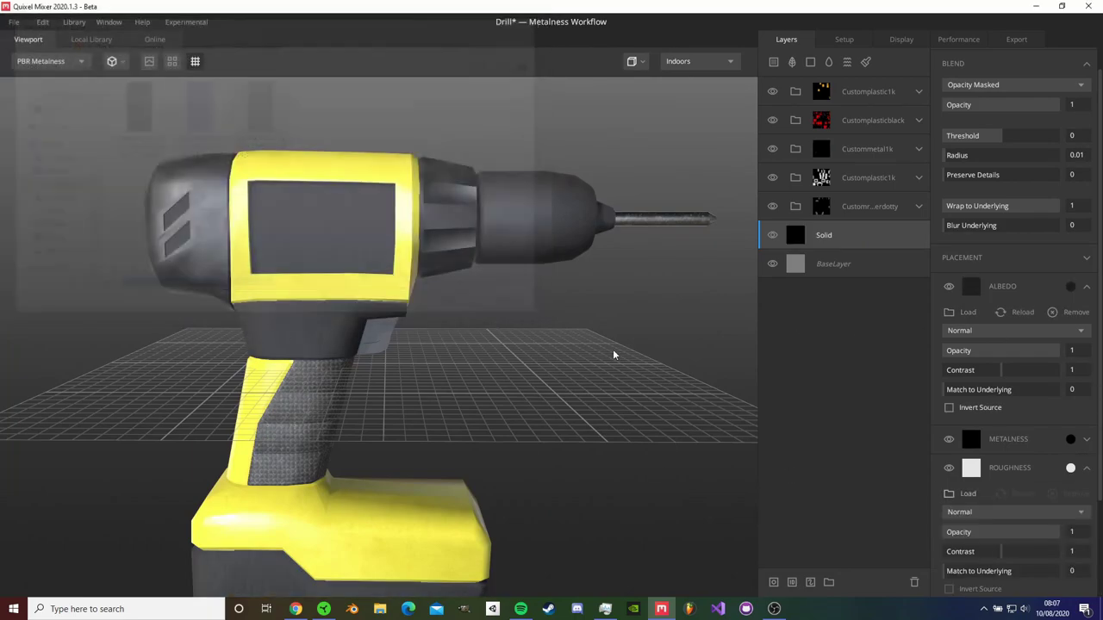
Load the downloaded normal map into the Solid layer's Normals channel
scroll(1071, 482, "down", 2)
left_click(1086, 527)
left_click(961, 552)
left_click(214, 134)
left_click(442, 446)
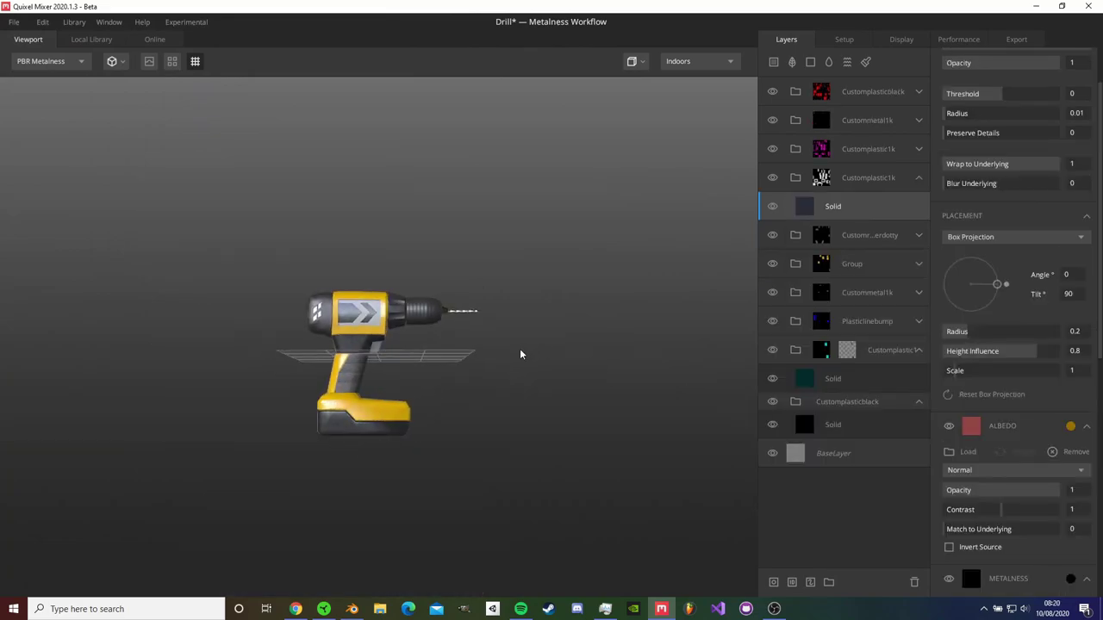
Apply the Unity map preset to the drill's texture export and check which maps are enabled
scroll(431, 379, "down", 3)
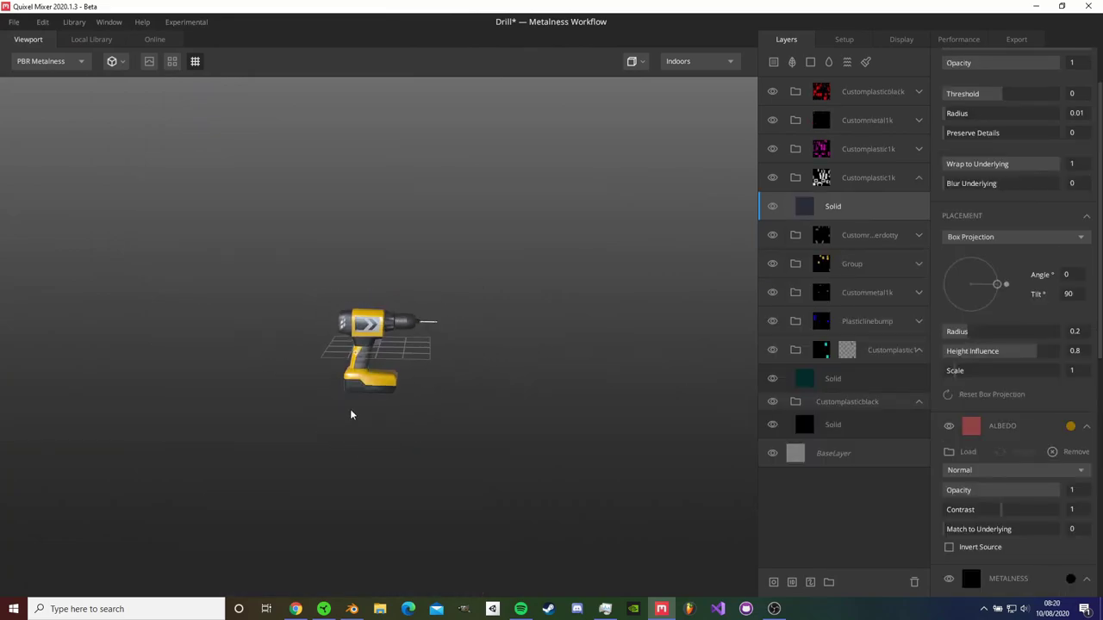
left_click_drag(350, 408, 796, 196)
left_click(1016, 38)
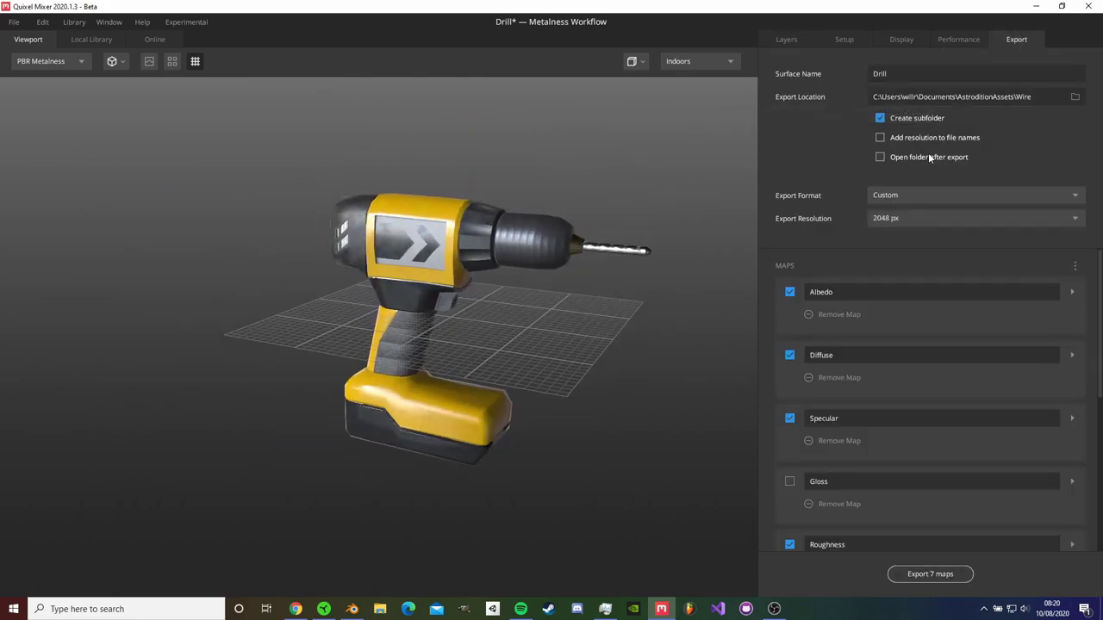
left_click(1075, 266)
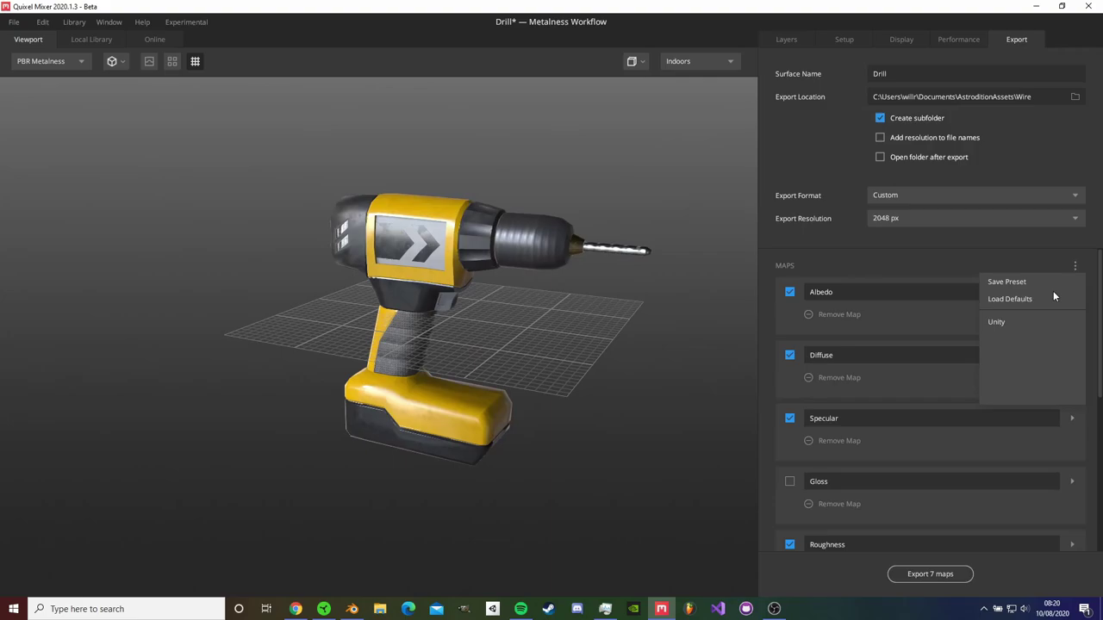
left_click(1012, 320)
scroll(844, 276, "down", 1)
scroll(828, 278, "down", 4)
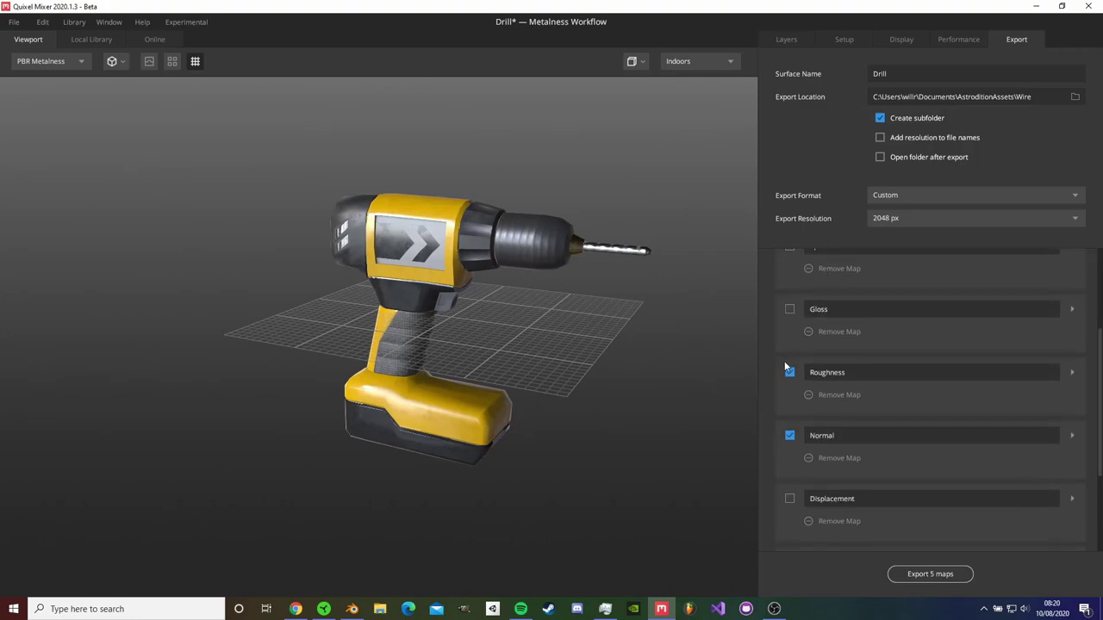
scroll(836, 431, "down", 1)
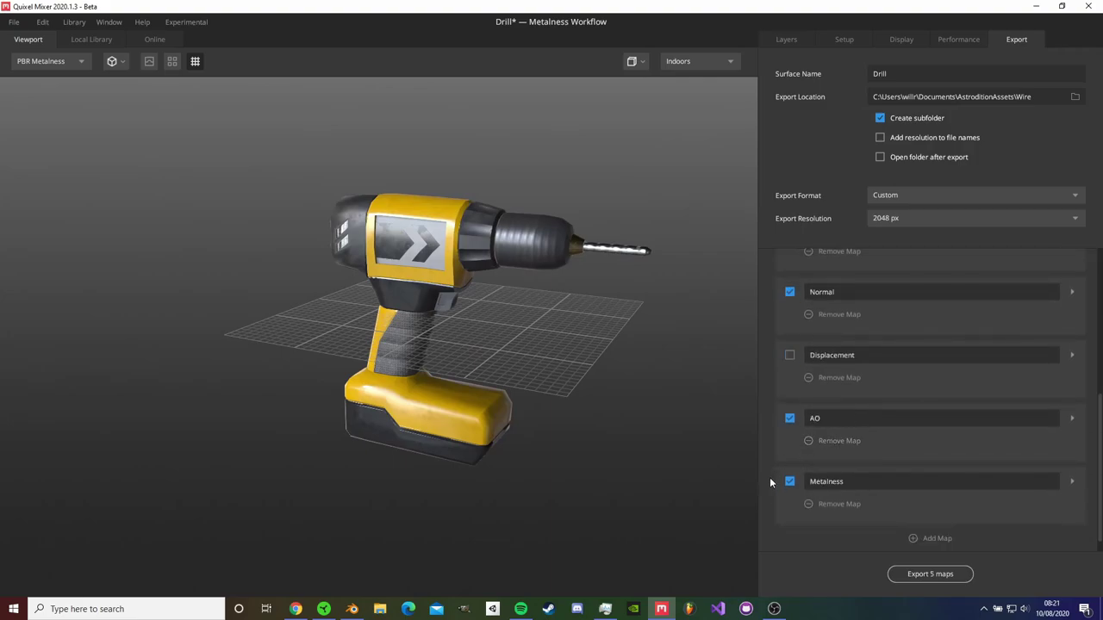
scroll(810, 500, "down", 1)
scroll(856, 388, "up", 4)
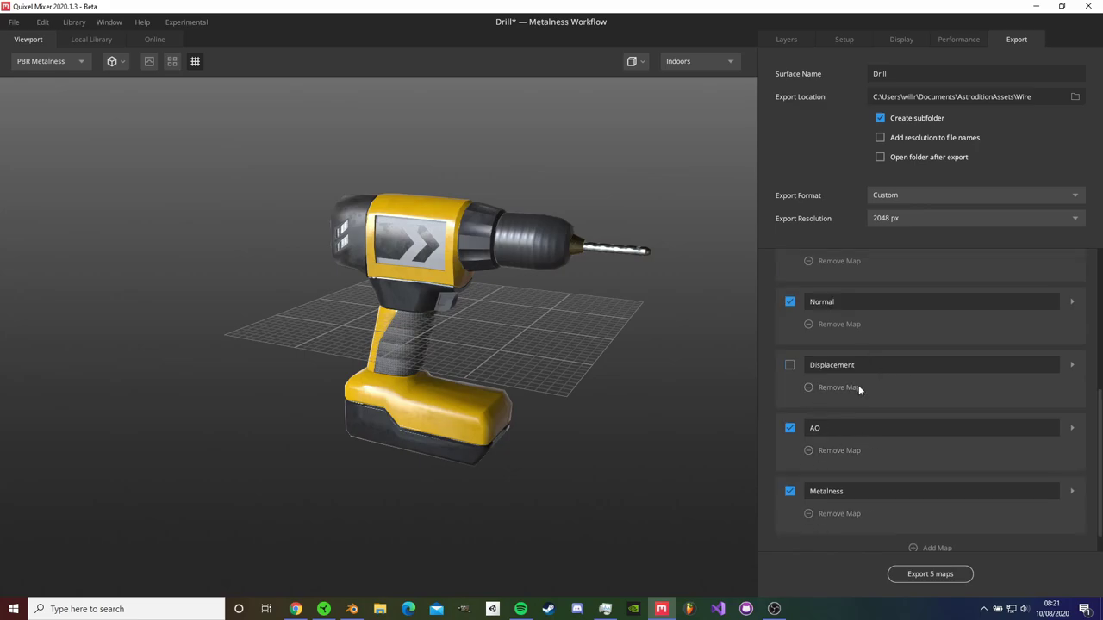
Set the export location to the Drill folder inside AstroditionAssets and export the drill's maps
scroll(841, 343, "up", 2)
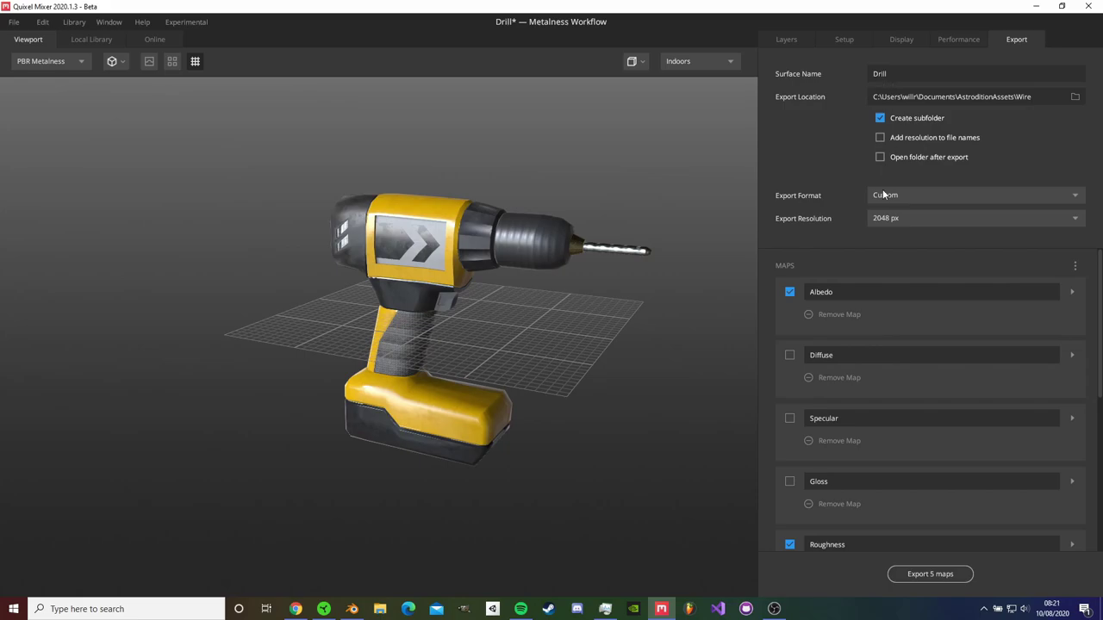
left_click(1071, 98)
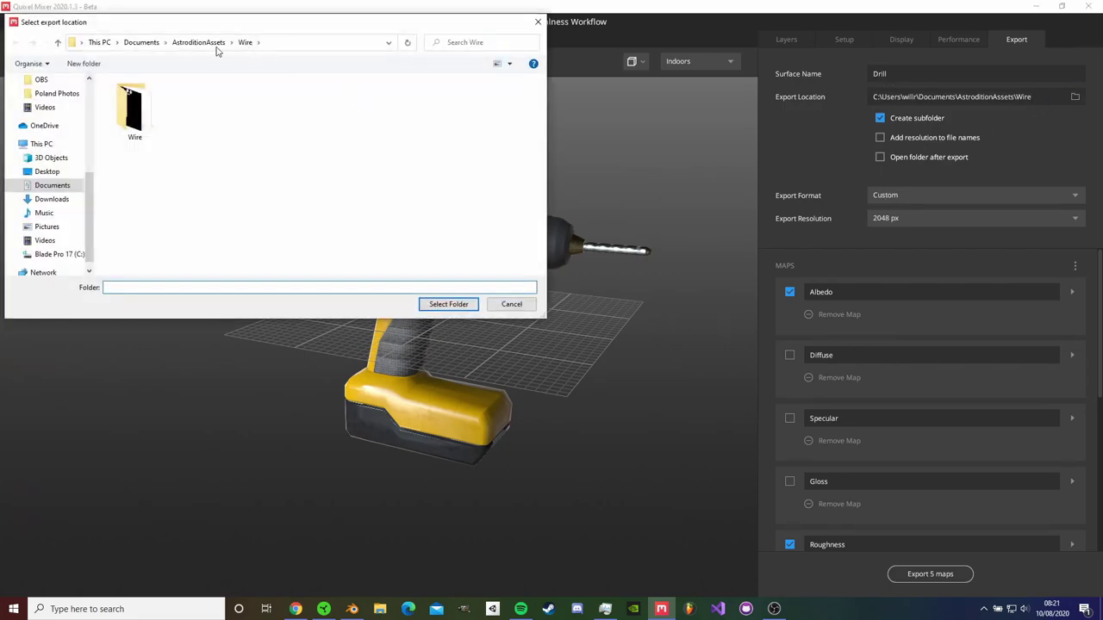
left_click(200, 43)
left_click(194, 170)
key("d")
double_click(136, 154)
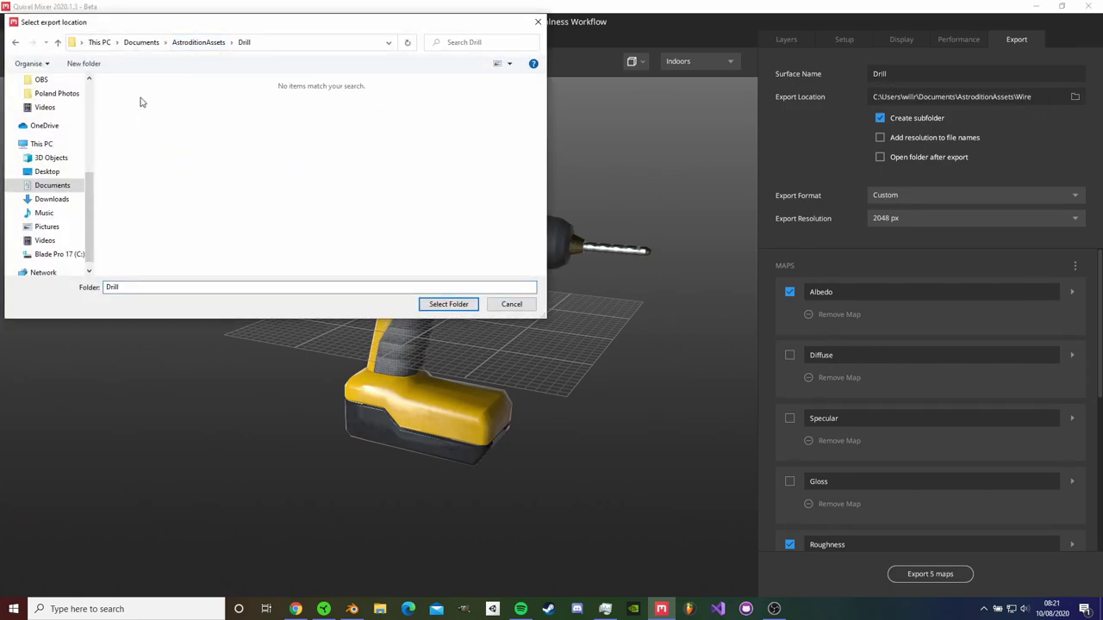
left_click(448, 304)
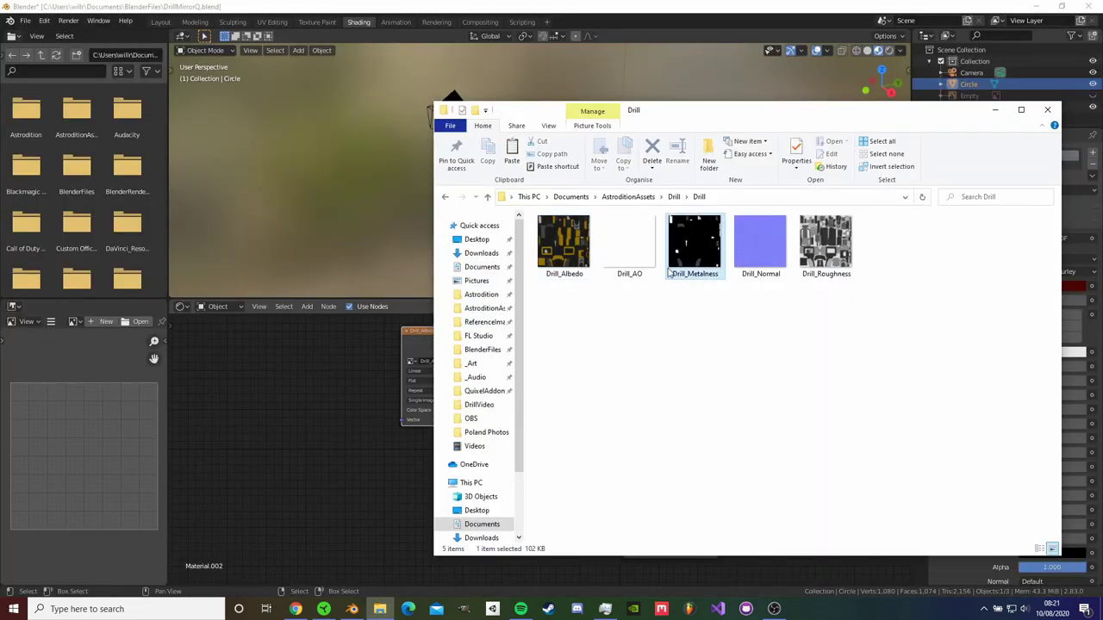
In Blender, add the exported drill textures to the material and link albedo to Base Color, metalness to Metallic and roughness to Roughness
left_click_drag(825, 245, 389, 527)
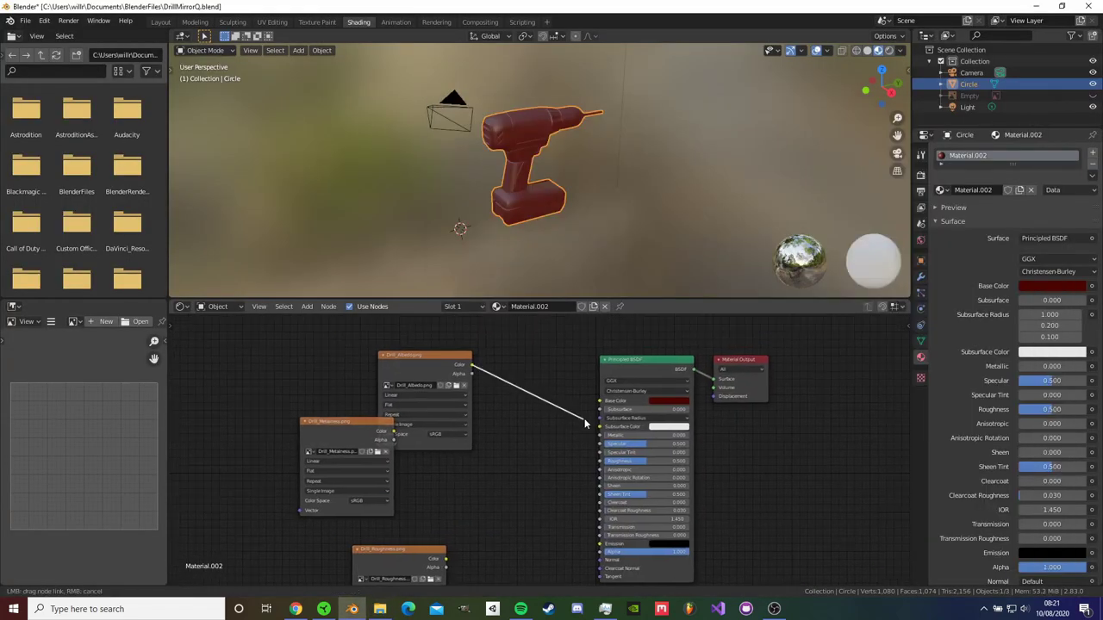
left_click_drag(585, 418, 599, 401)
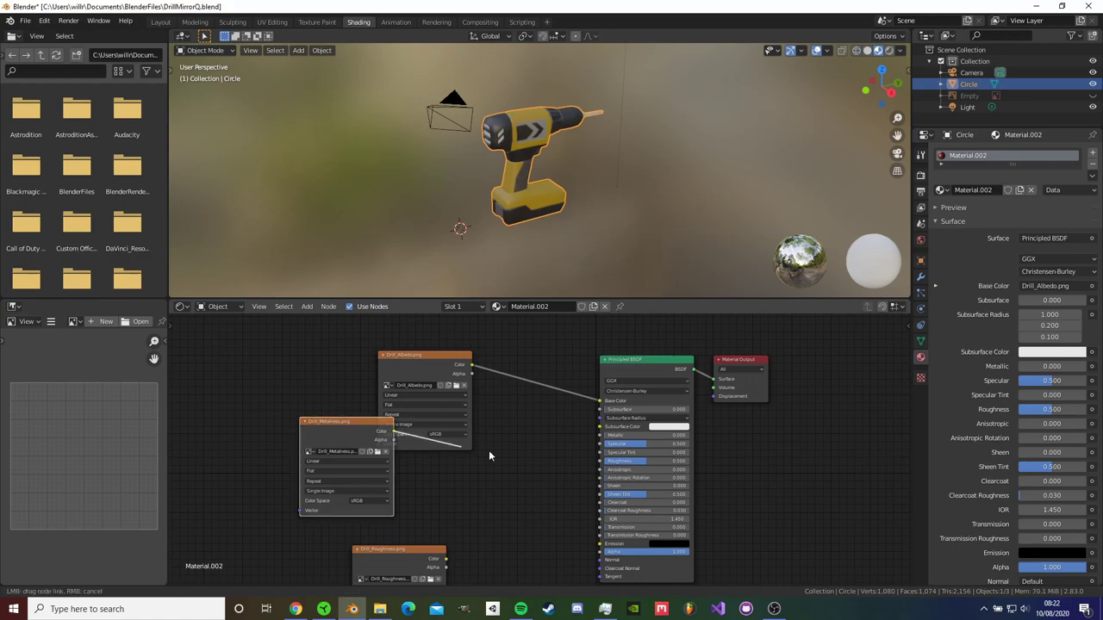
left_click_drag(600, 440, 601, 435)
middle_click_drag(485, 515, 489, 410)
scroll(487, 410, "up", 2)
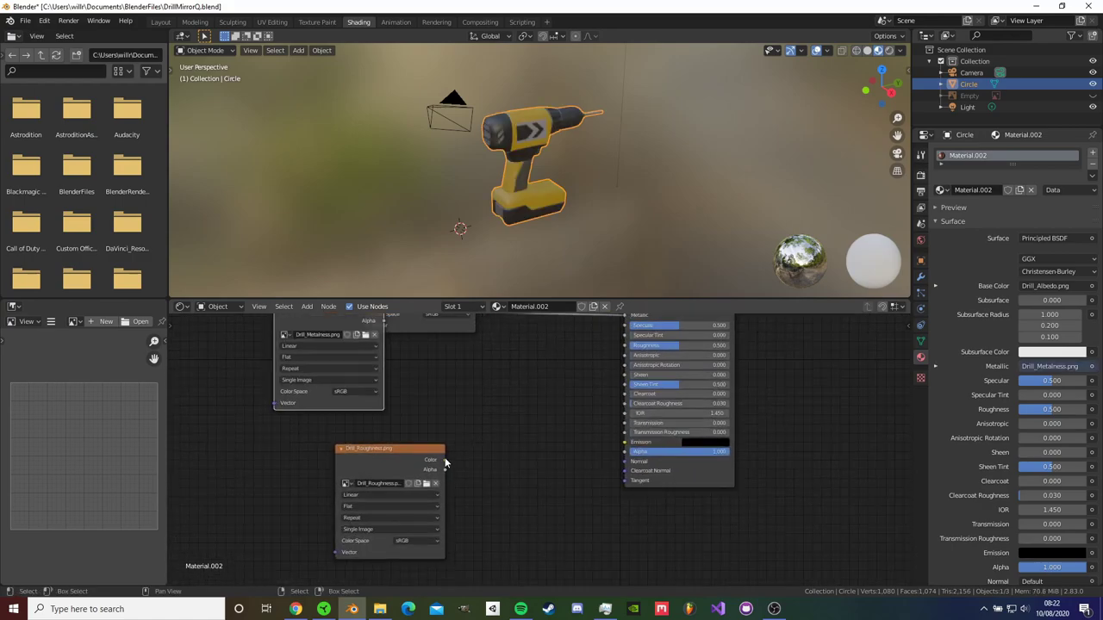
left_click_drag(628, 349, 626, 346)
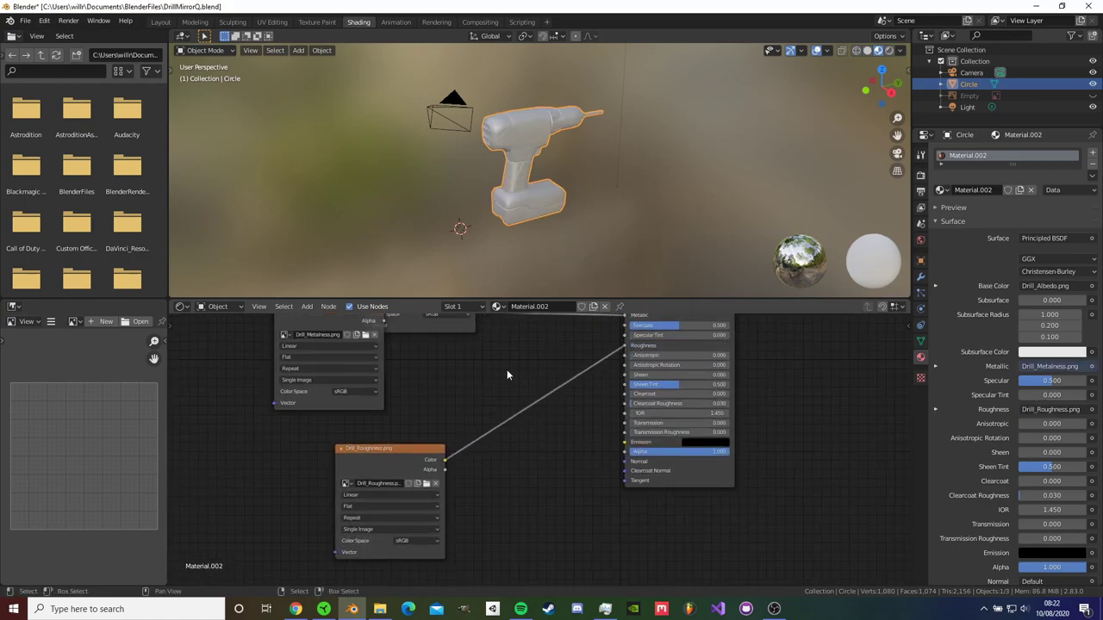
Insert a ColorRamp between the Drill_Roughness texture and the shader's Roughness input, and adjust the ramp
key("shift+a")
left_click(508, 371)
left_click(529, 401)
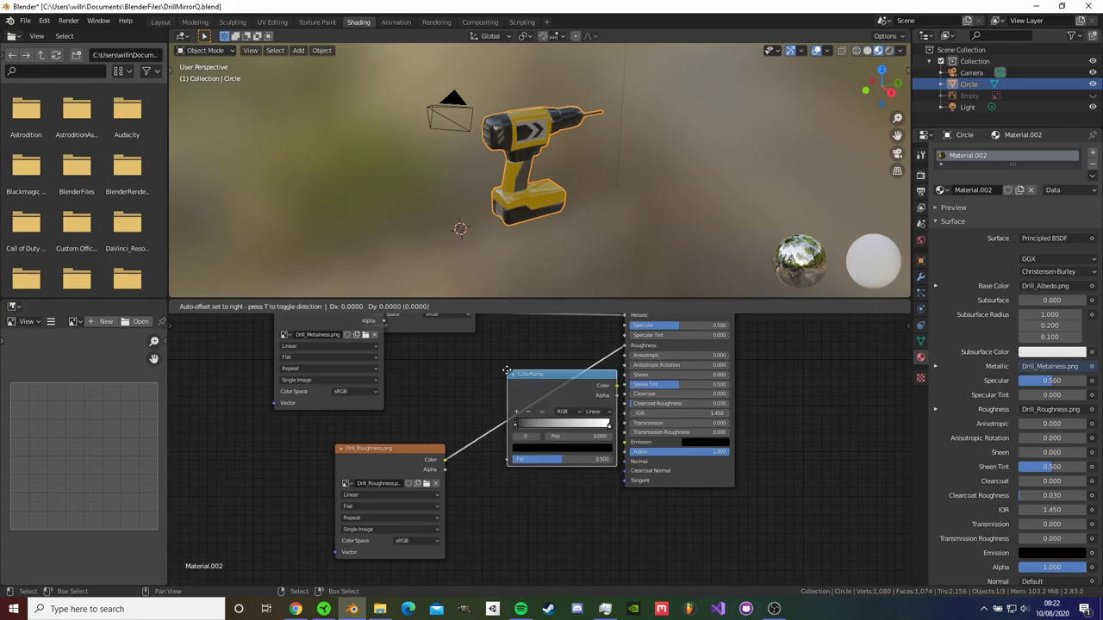
left_click(529, 402)
left_click(526, 448)
mouse_move(592, 385)
left_mouse_down()
mouse_move(591, 324)
mouse_move(591, 381)
mouse_move(591, 347)
left_mouse_up()
Switch to the Modeling workspace, return to Object Mode and view the drill through the scene camera
key("KP_Decimal")
left_click(195, 22)
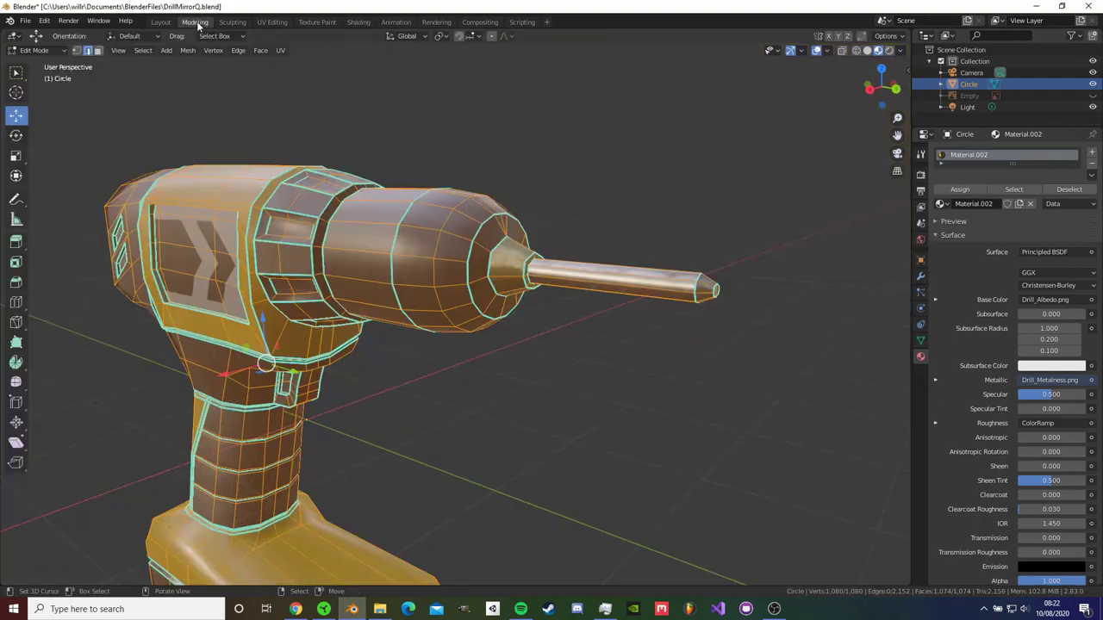
scroll(337, 172, "down", 5)
key("Tab")
key("KP_0")
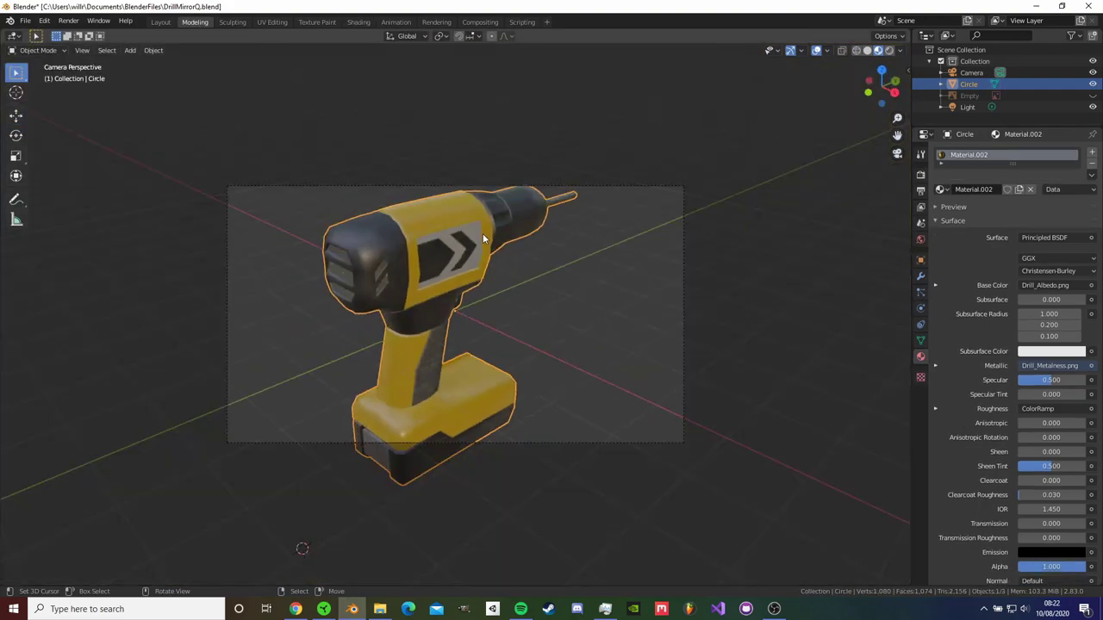
Set the render resolution to 512 × 512 px
left_click(920, 174)
left_click(920, 189)
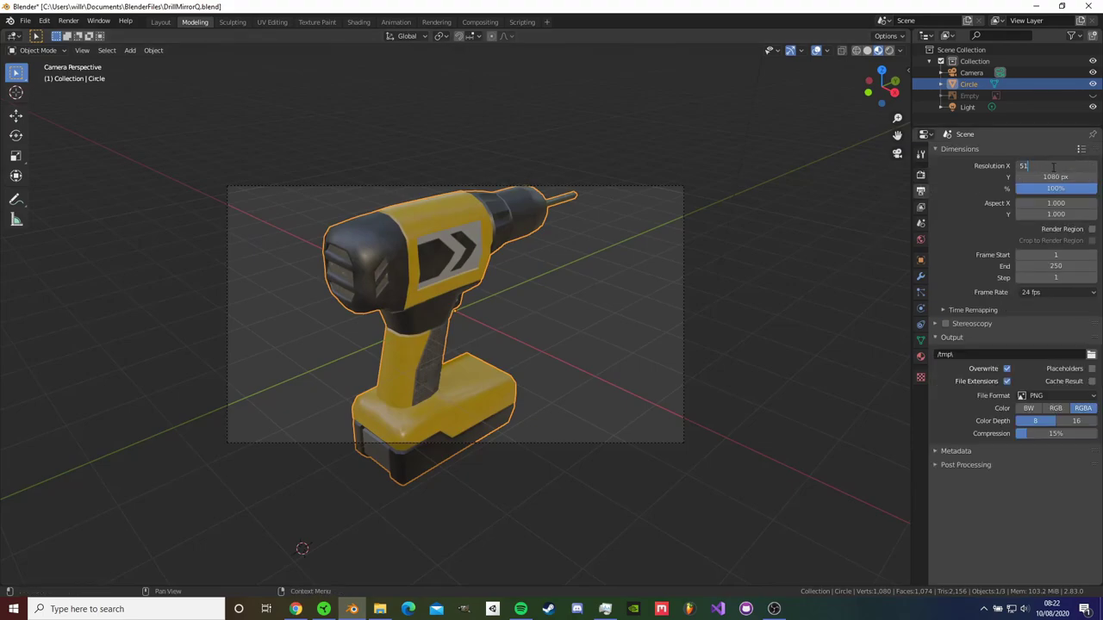
type("2")
key("Tab")
type("512")
key("Return")
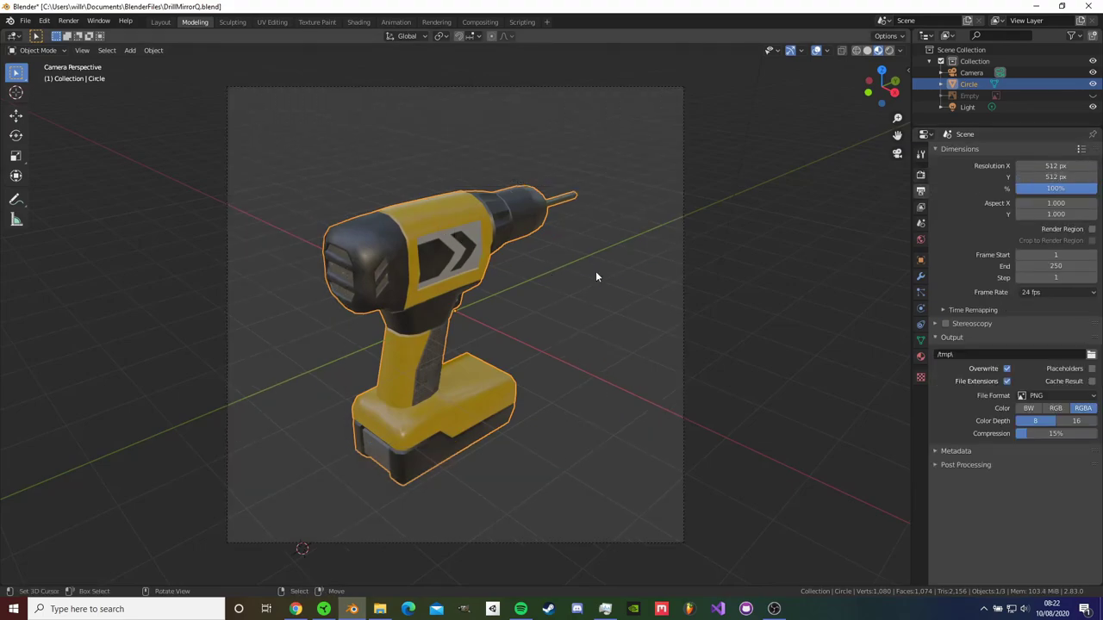
Set the camera's focal length to 80 mm and reposition the drill within the camera frame
left_click(999, 72)
type("80")
key("Return")
scroll(726, 239, "down", 3)
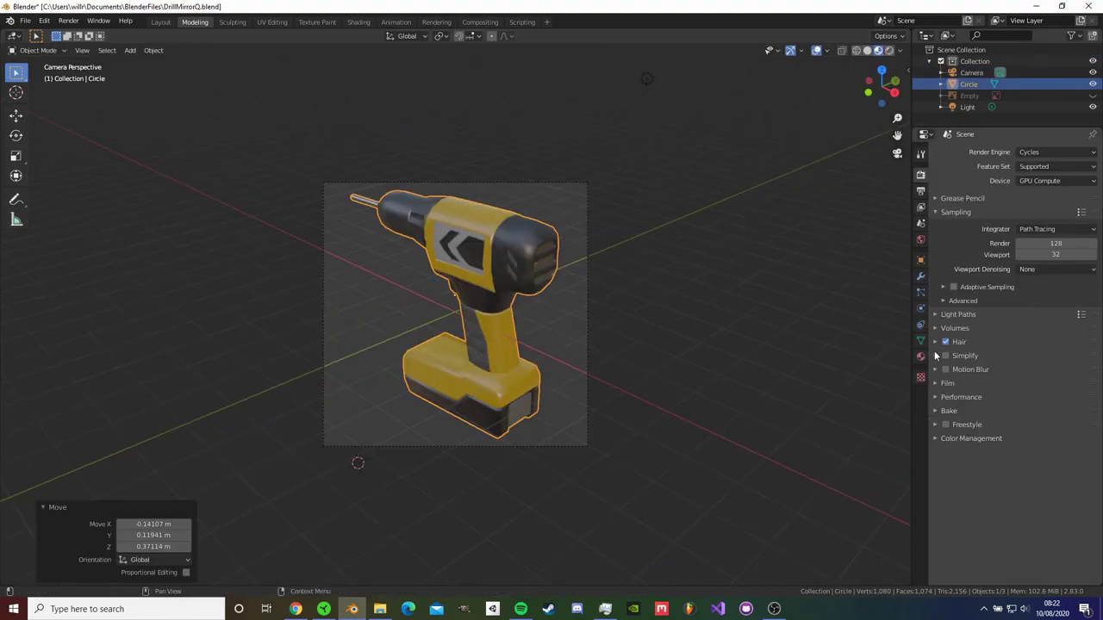
Enable a transparent film background and render a test image of the drill
left_click(939, 384)
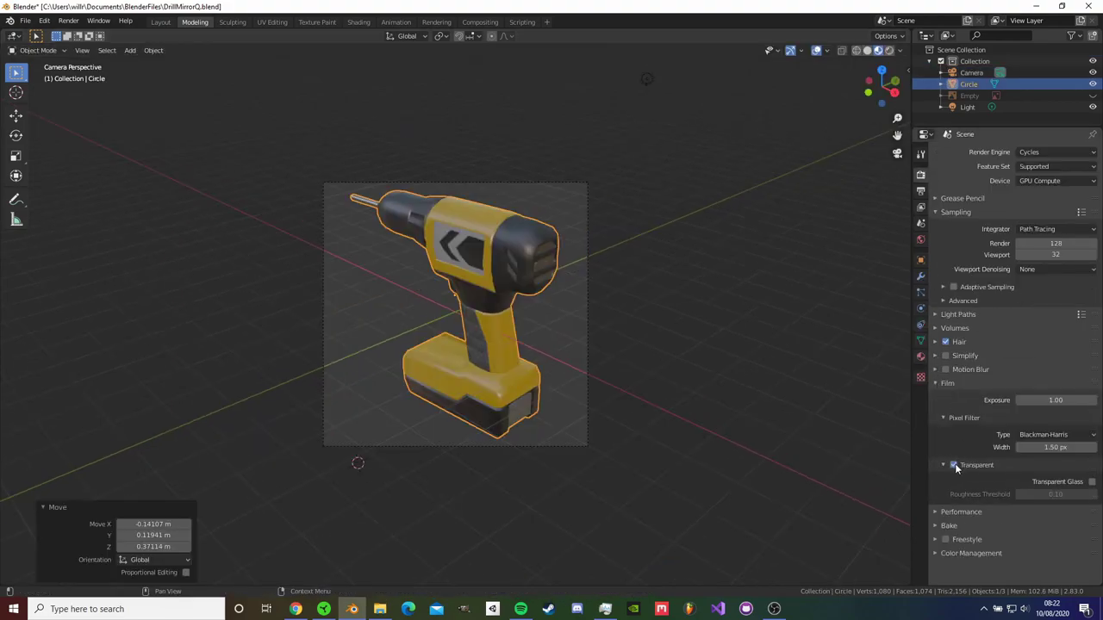
key("F12")
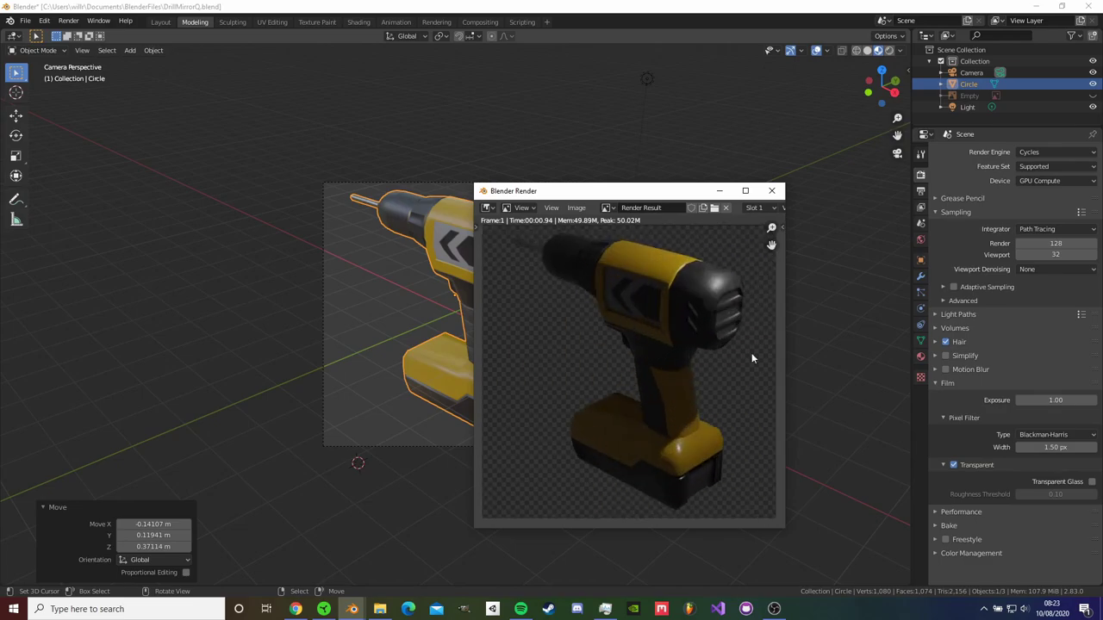
left_click(778, 190)
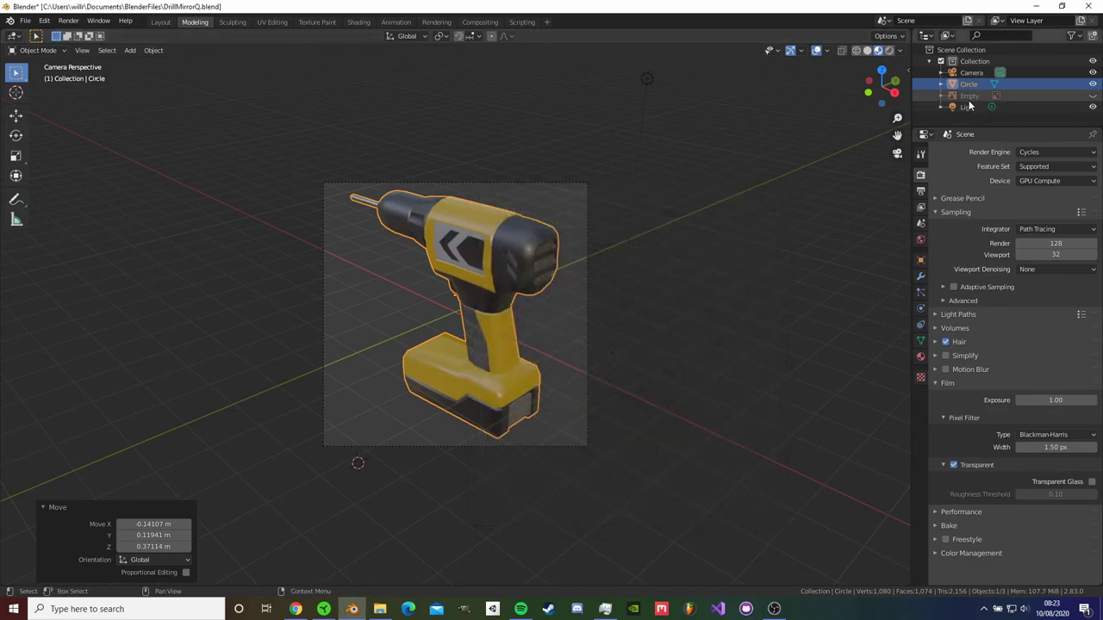
Load an image from the HDRI folder as the World's environment texture
left_click(965, 106)
scroll(722, 263, "down", 2)
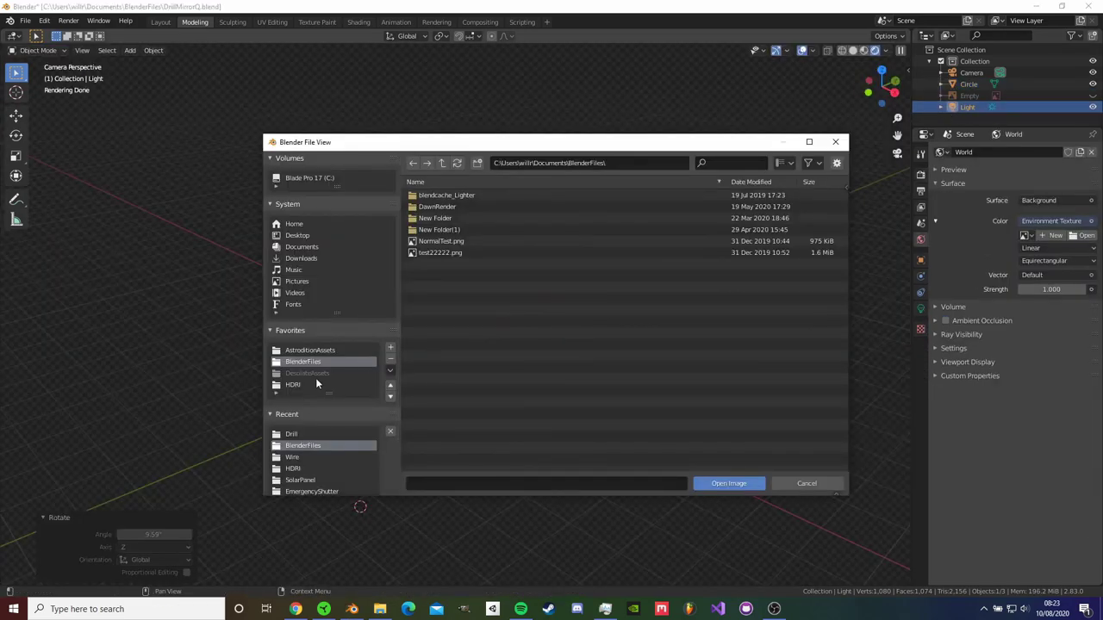
left_click(316, 383)
left_click(453, 218)
left_click(726, 484)
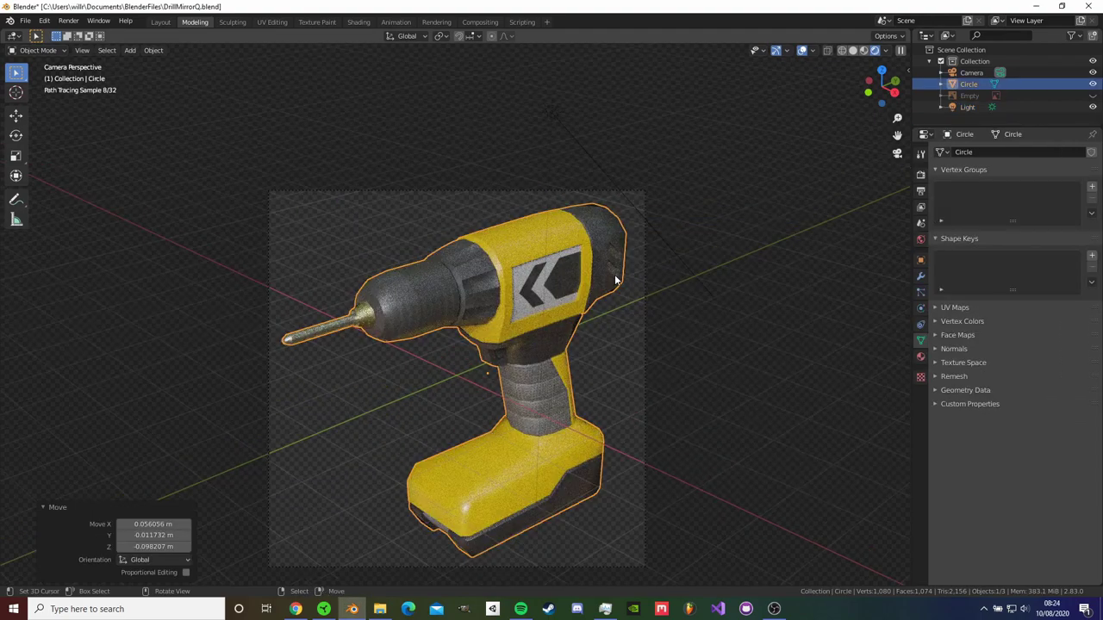
Render the drill with the environment lighting, inspect the result and save the rendered image
key("F12")
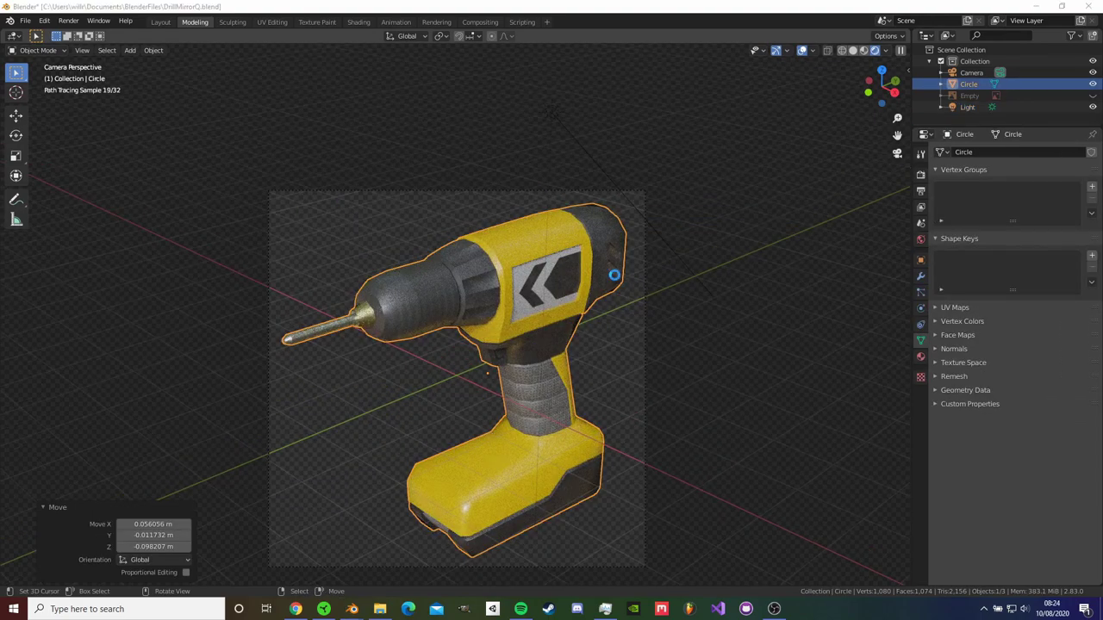
scroll(688, 283, "down", 3)
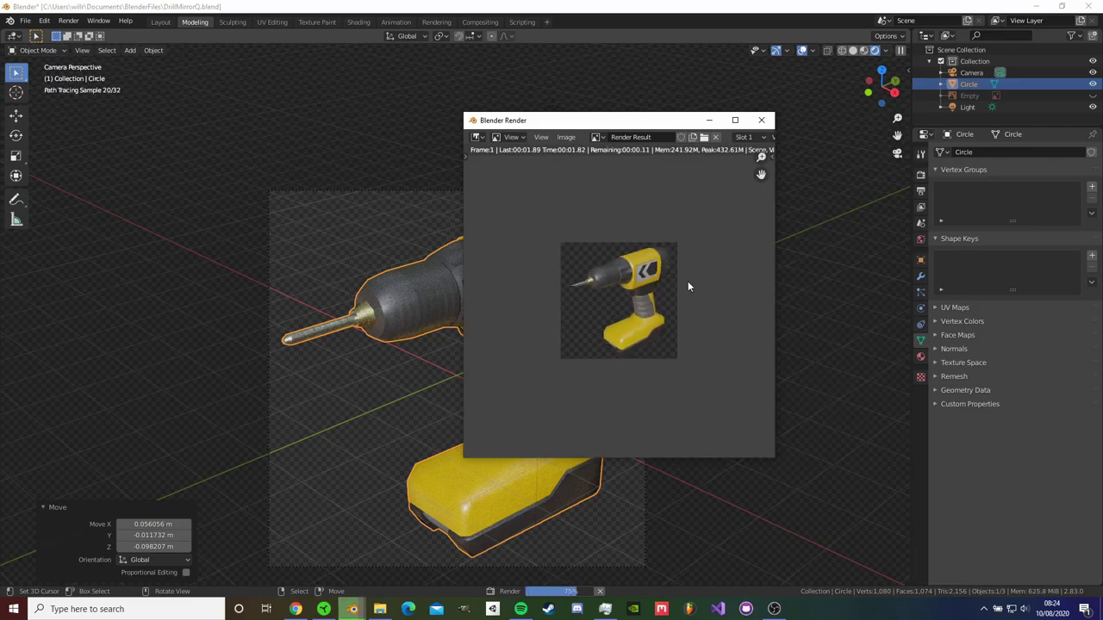
scroll(687, 307, "up", 2)
middle_click_drag(677, 311, 655, 321)
scroll(655, 320, "up", 2)
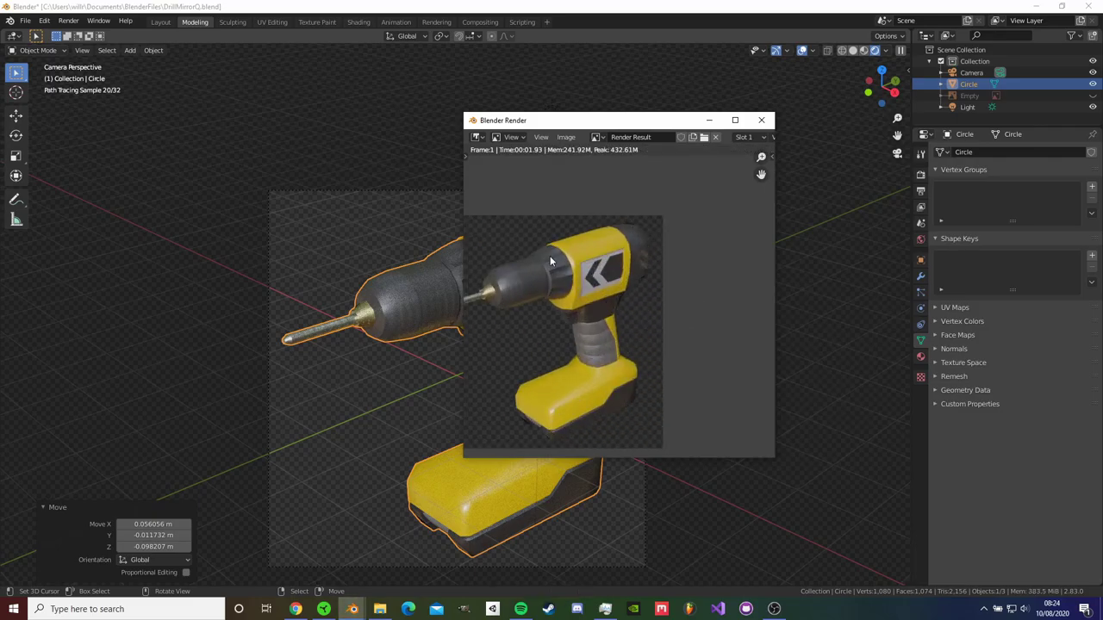
left_click(566, 137)
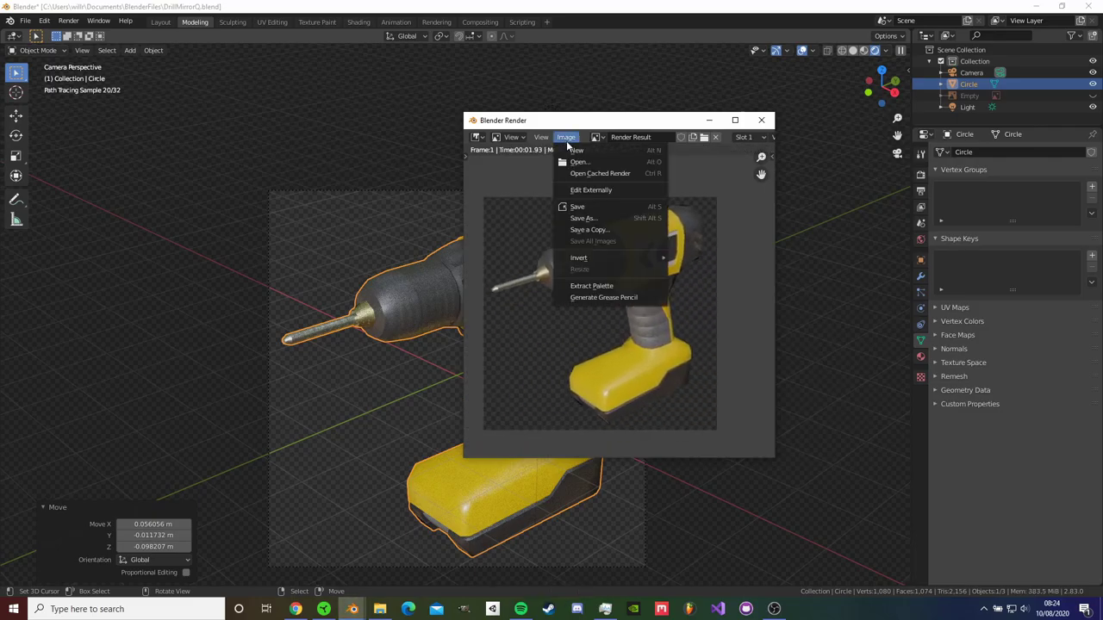
left_click(583, 225)
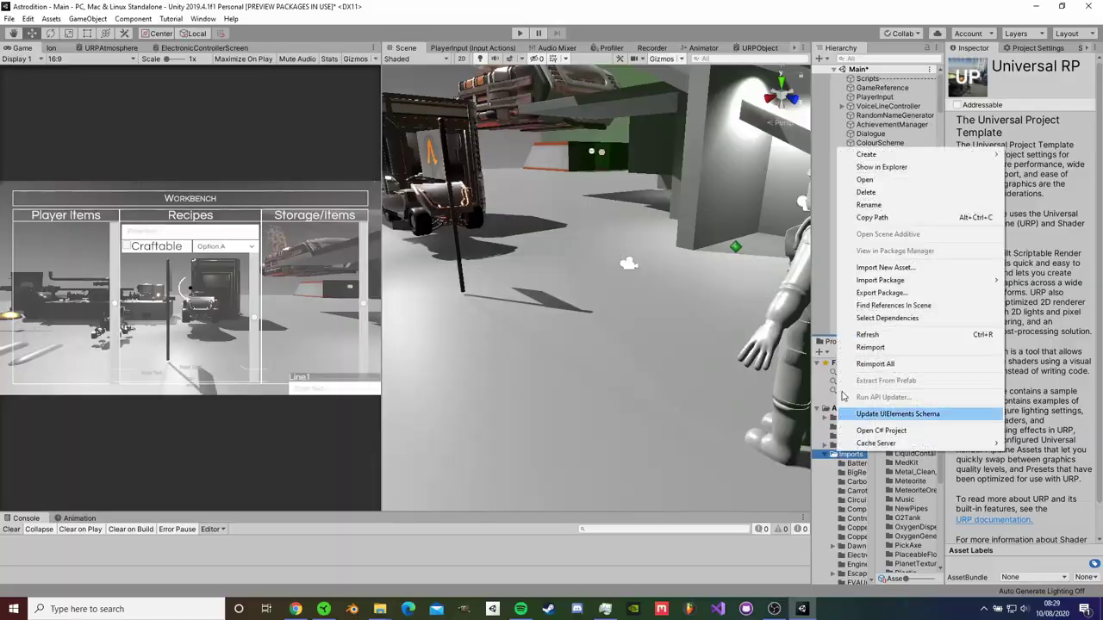
In Unity, create a folder named Drill inside Imports and open it
mouse_move(868, 154)
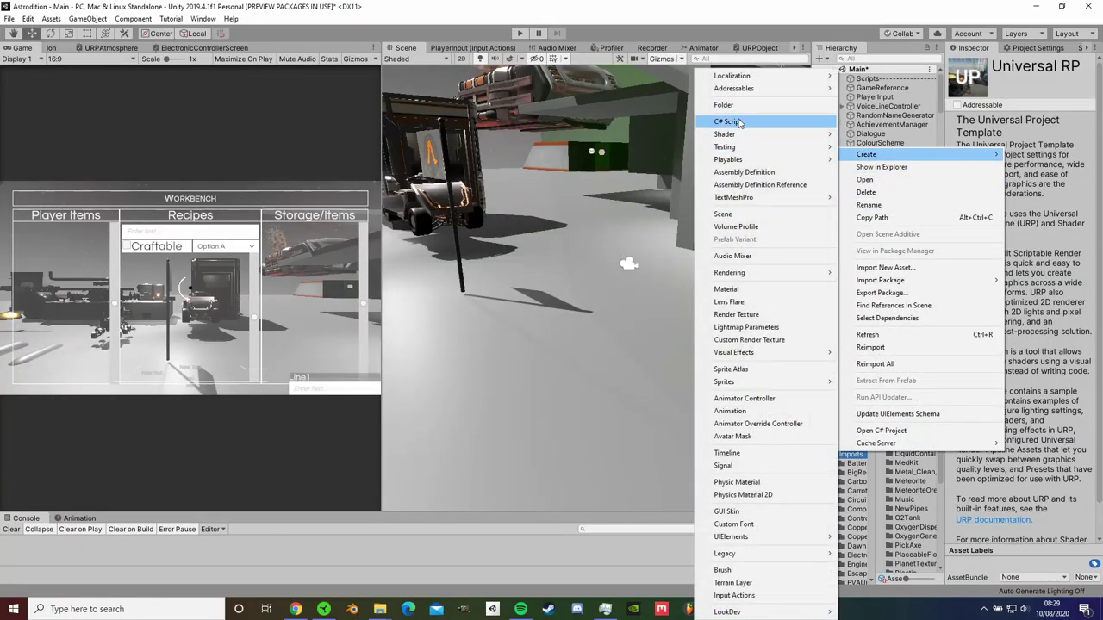
left_click(734, 106)
key("Return")
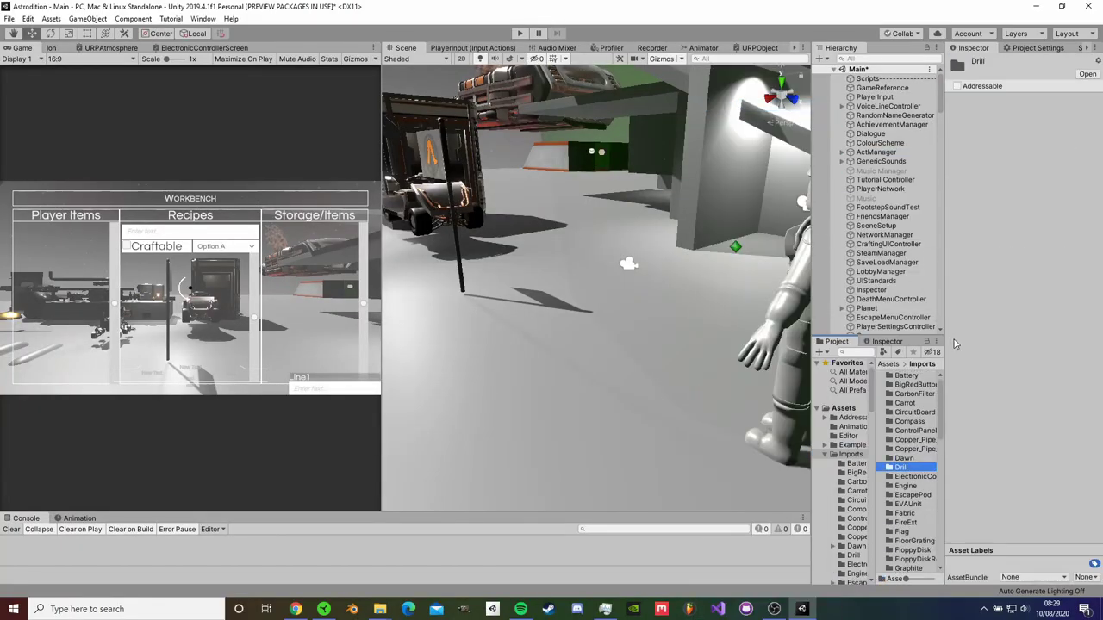
double_click(902, 469)
Import the albedo, metalness, normal and roughness textures plus DrillAO, DrillIcon and the DrillMirrorQ model from File Explorer into the Drill folder
key("alt+Tab")
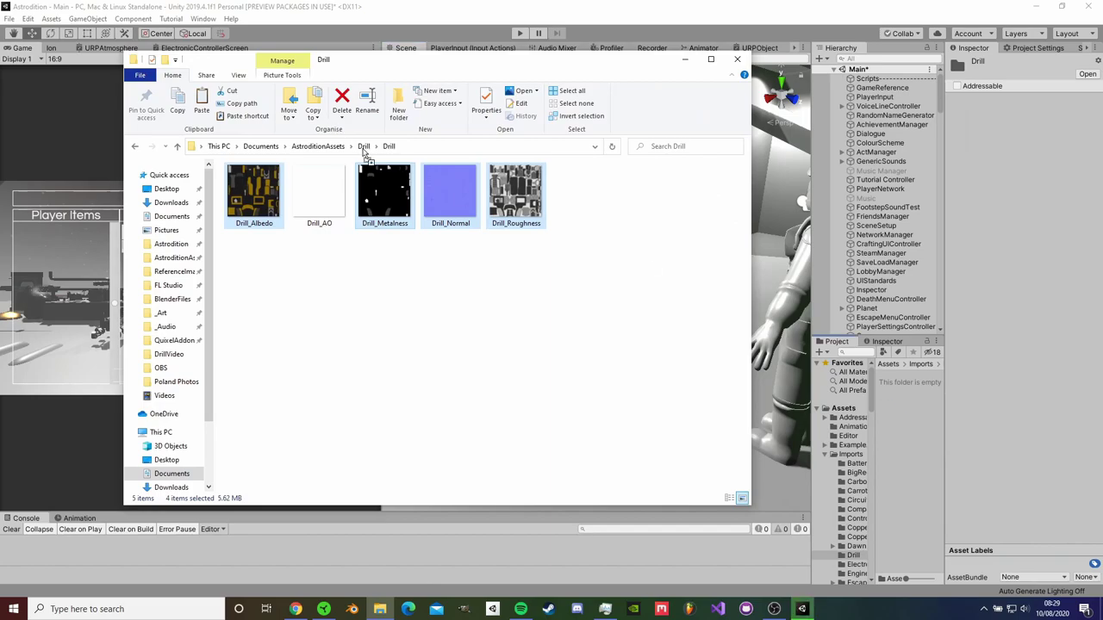
left_click(363, 147)
left_click(373, 209)
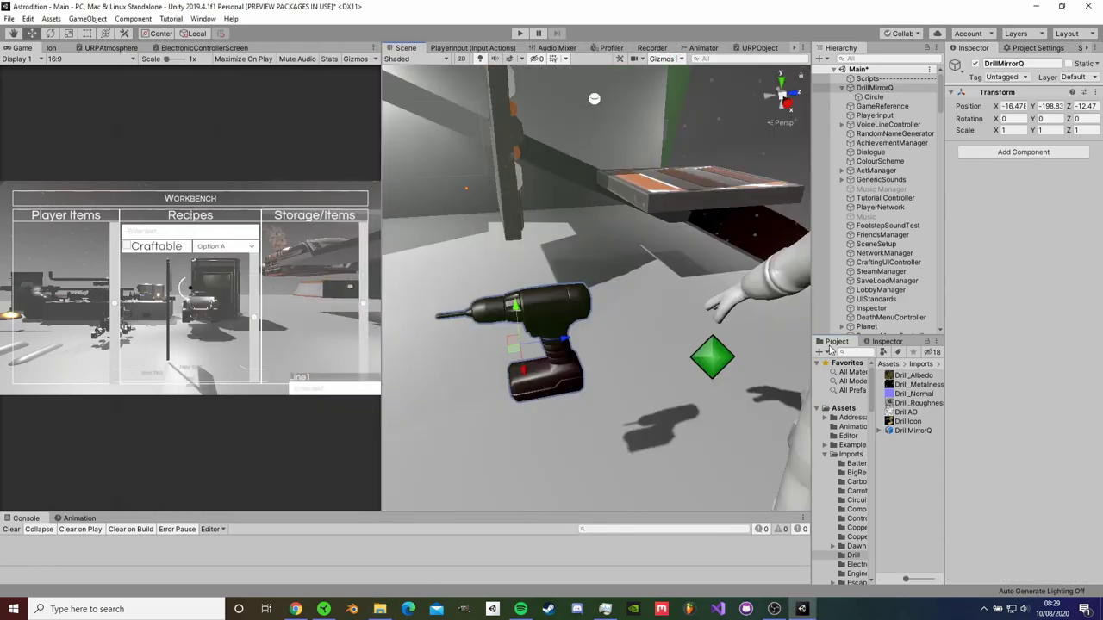
Create a material named Drill in the Drill folder and apply it to the drill model in the scene
right_click(892, 452)
mouse_move(933, 157)
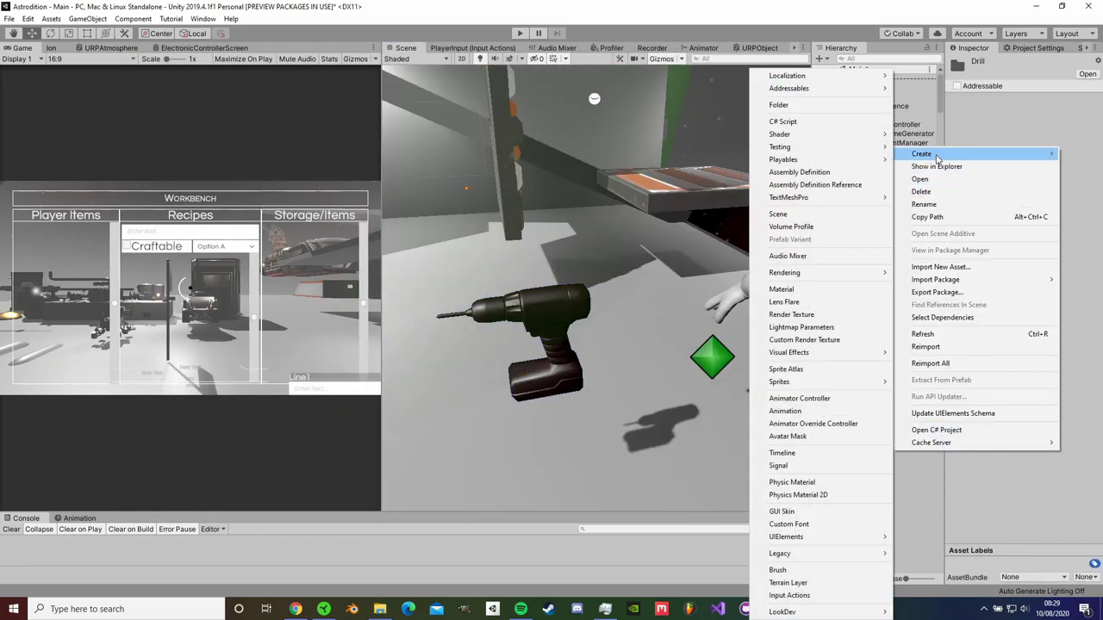
key("m")
key("Return")
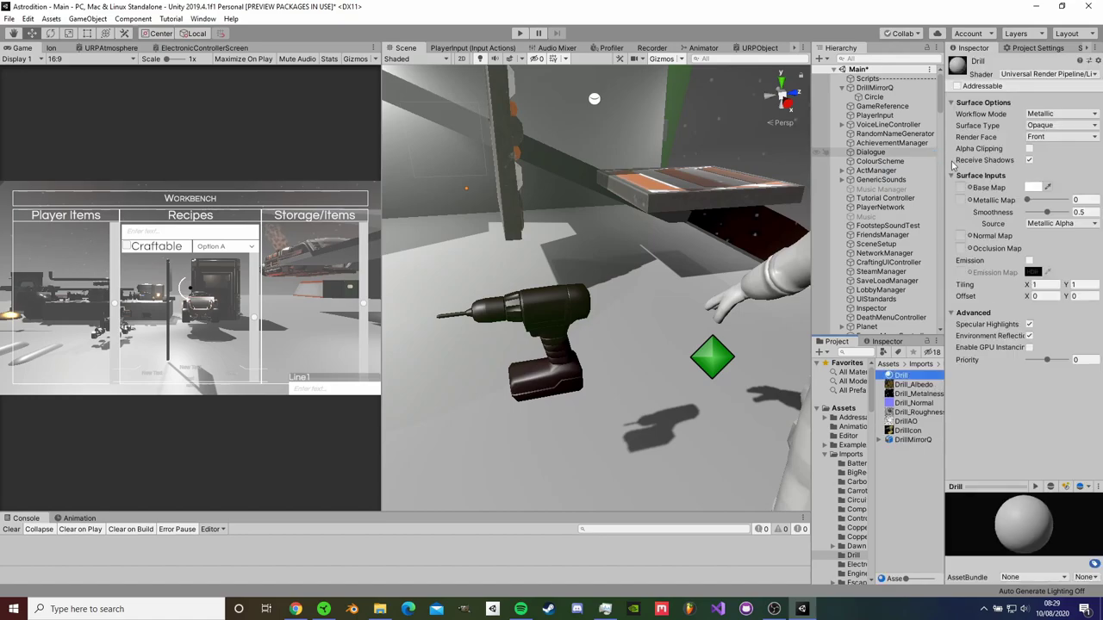
left_click_drag(897, 374, 549, 312)
Set the Drill material's shader to URPObjectRecolour
left_click(1021, 75)
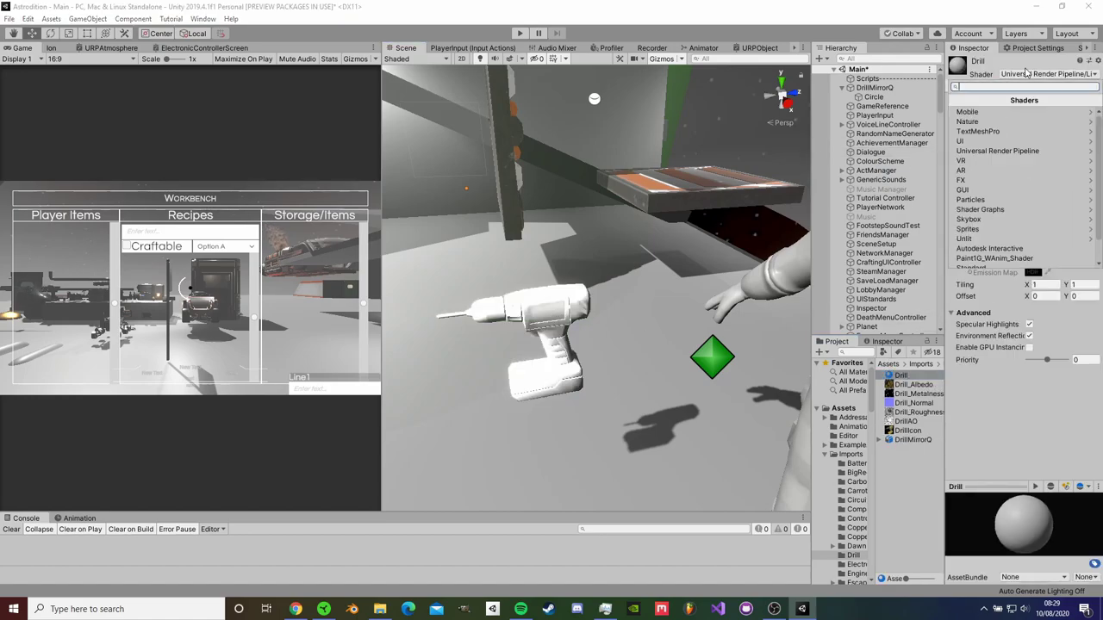
type("urp")
key("Down")
key("Down")
key("Down")
key("Down")
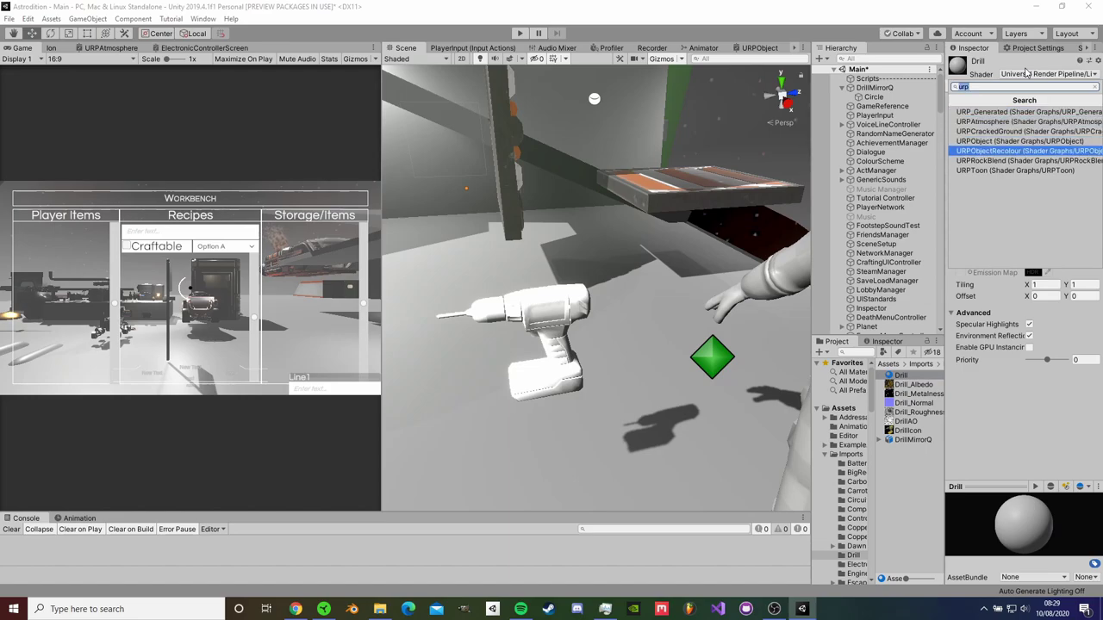
key("Return")
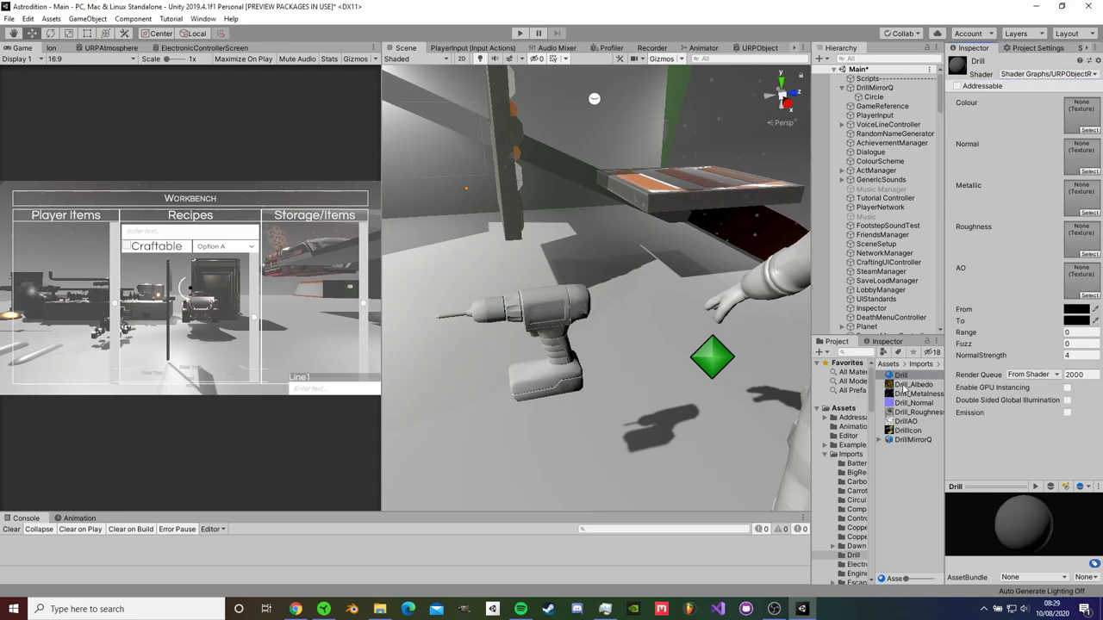
Assign the drill's albedo, metalness, roughness, AO and normal textures to the matching slots of the Drill material
left_click_drag(1084, 118, 1082, 117)
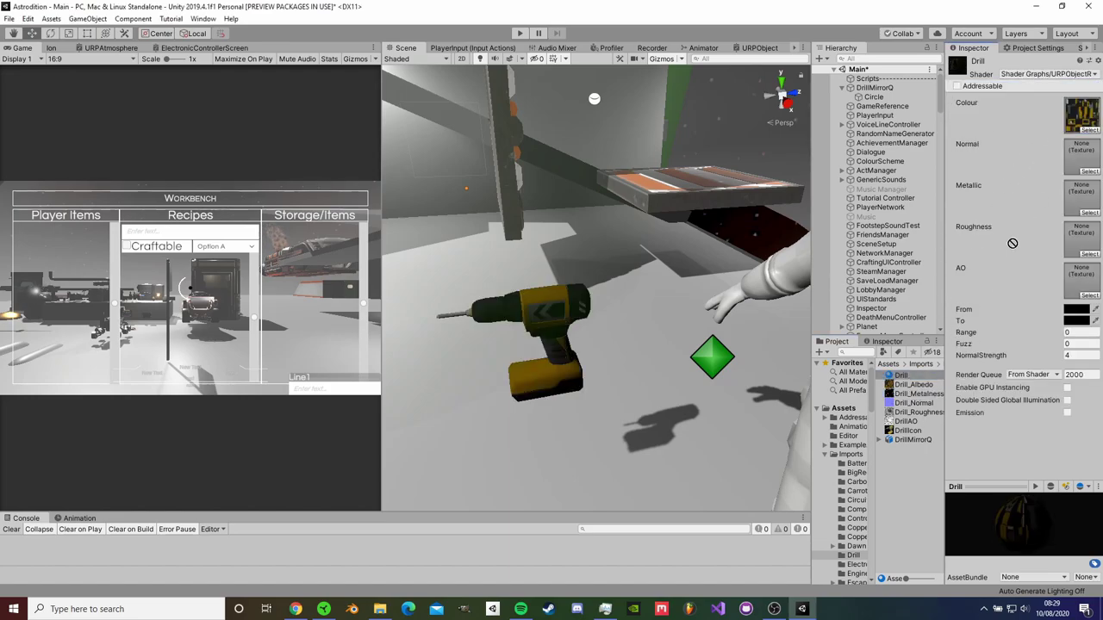
left_click_drag(1082, 201, 1082, 198)
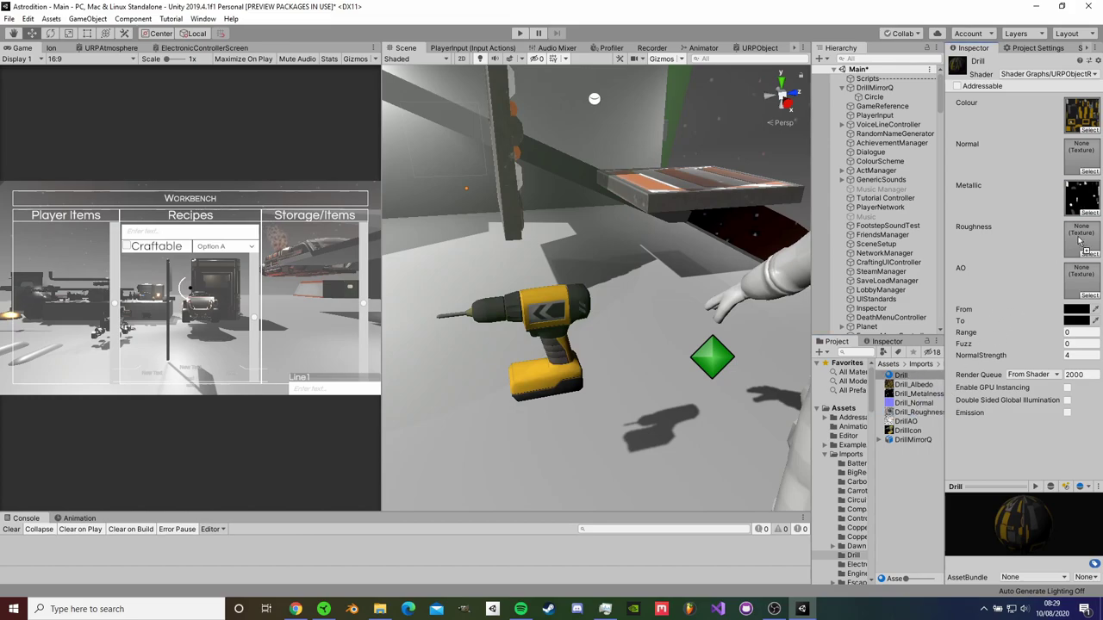
left_click_drag(1082, 242, 1081, 241)
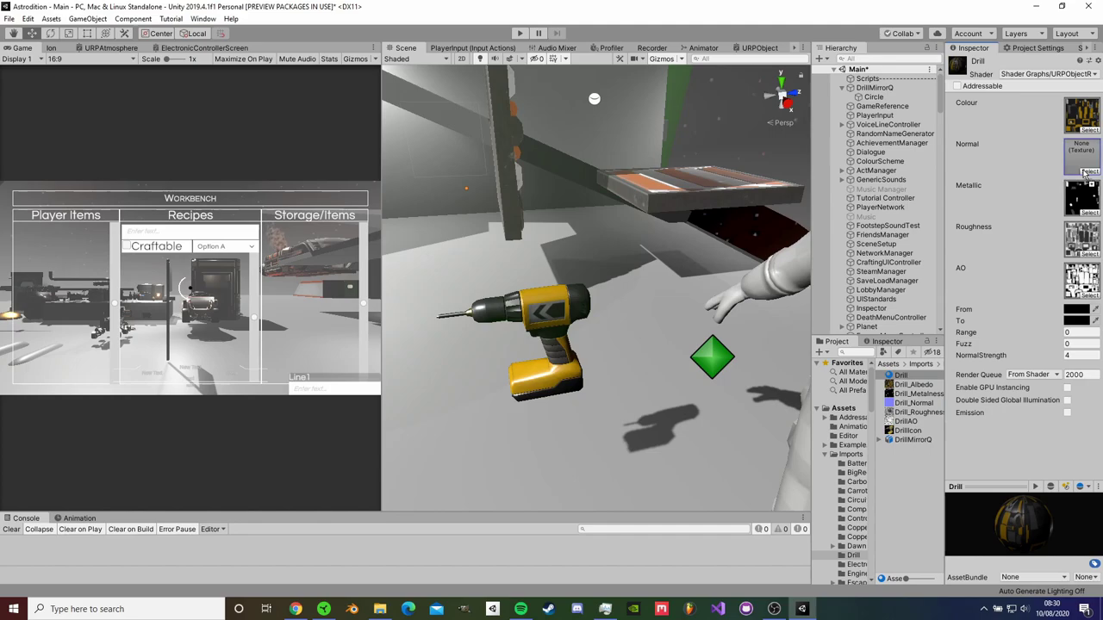
Set the Drill material's NormalStrength to 2.32
right_click_drag(642, 283, 451, 150)
right_click_drag(451, 151, 483, 164)
left_click_drag(1004, 355, 982, 354)
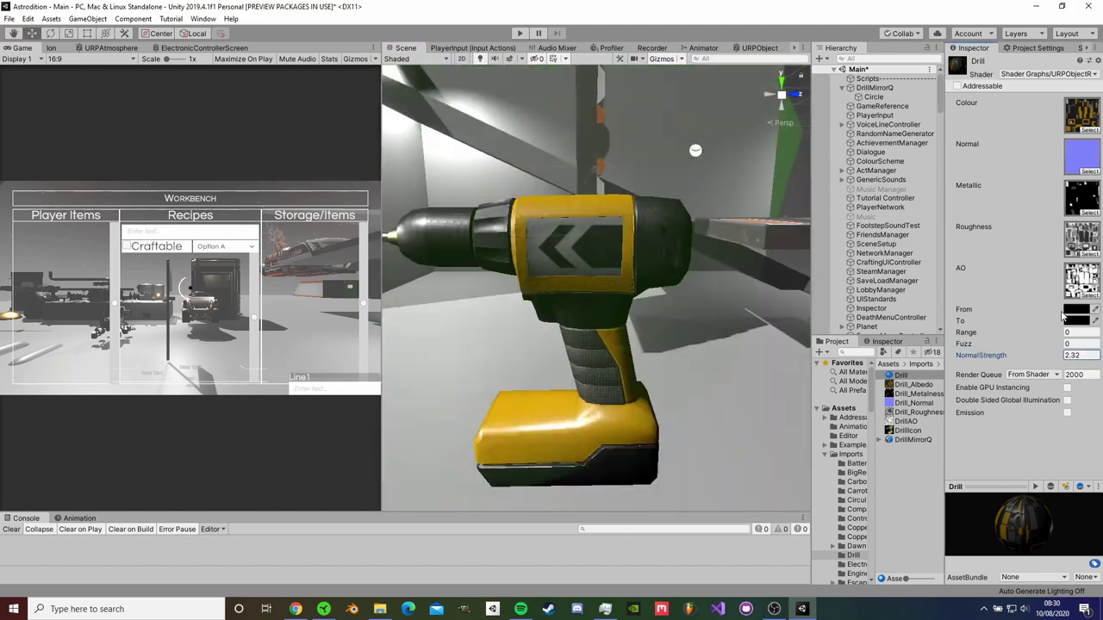
Set the Drill material's From colour to yellow FFD900 and its Range to 0.96
left_click(1076, 310)
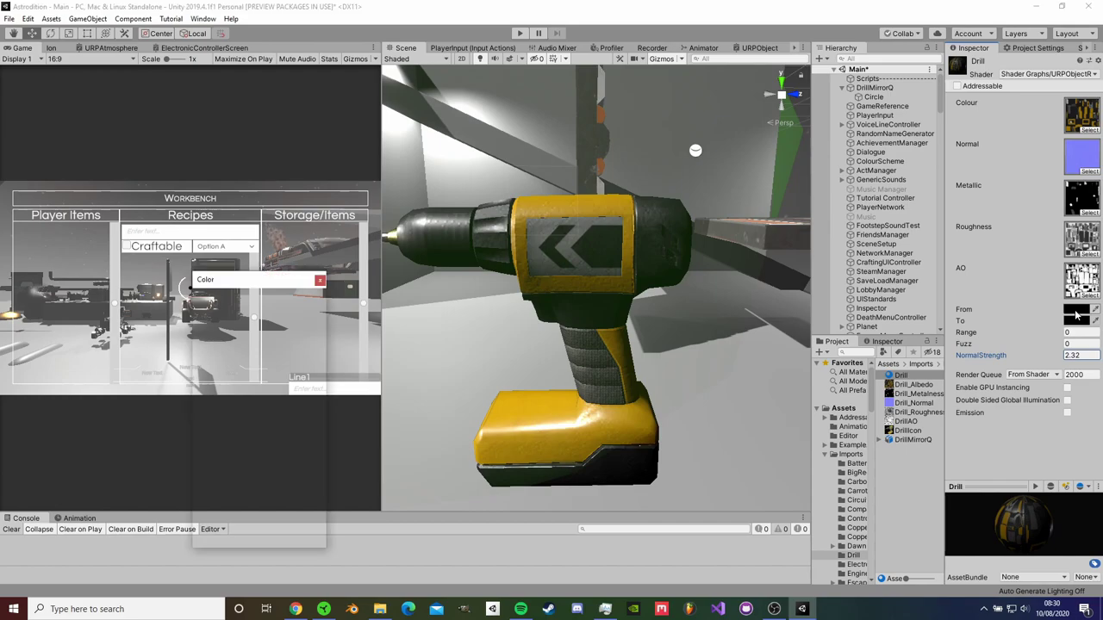
left_click_drag(302, 344, 295, 337)
left_click(288, 349)
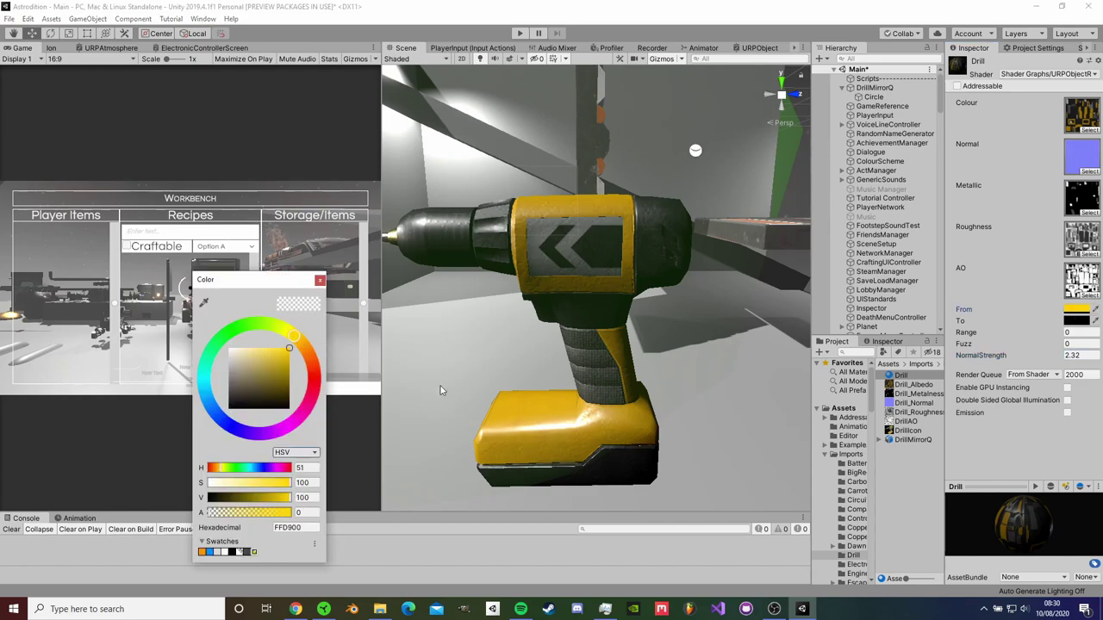
left_click_drag(1036, 338, 1046, 335)
Set the Drill material's To colour to bright red FF1E00 to recolour the drill's yellow parts
left_click(1076, 320)
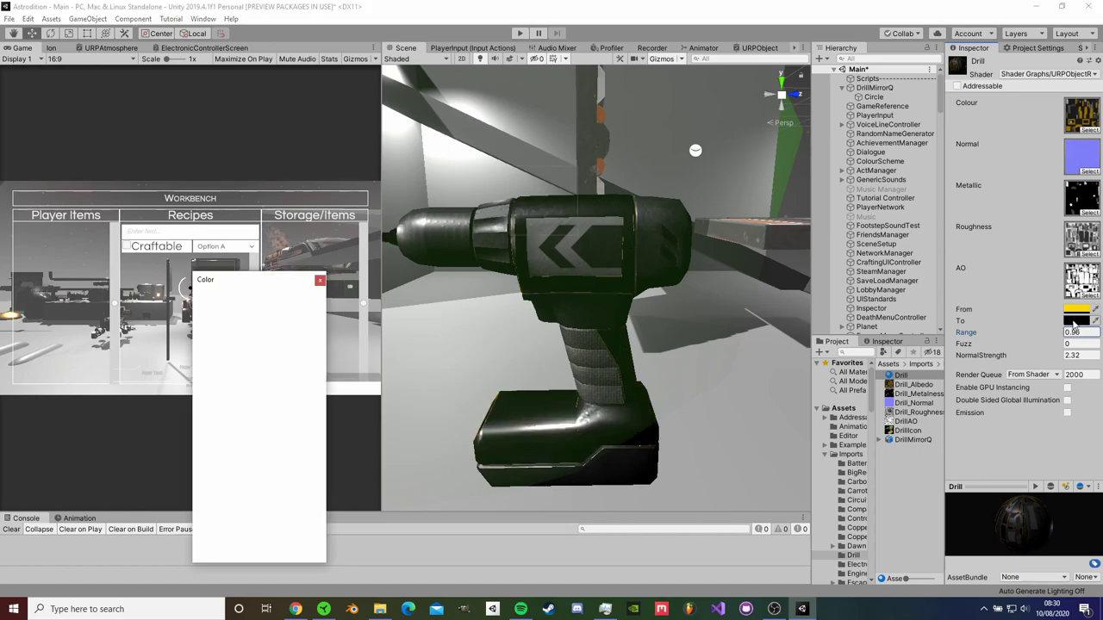
left_click_drag(285, 375, 318, 373)
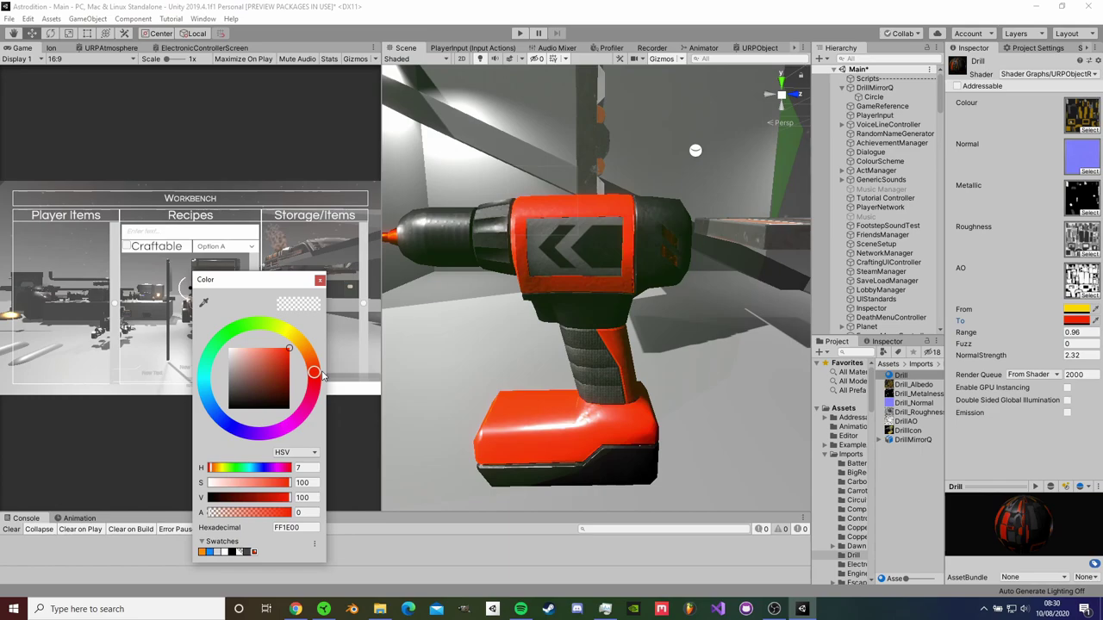
right_click_drag(579, 323, 474, 271)
left_click(1076, 311)
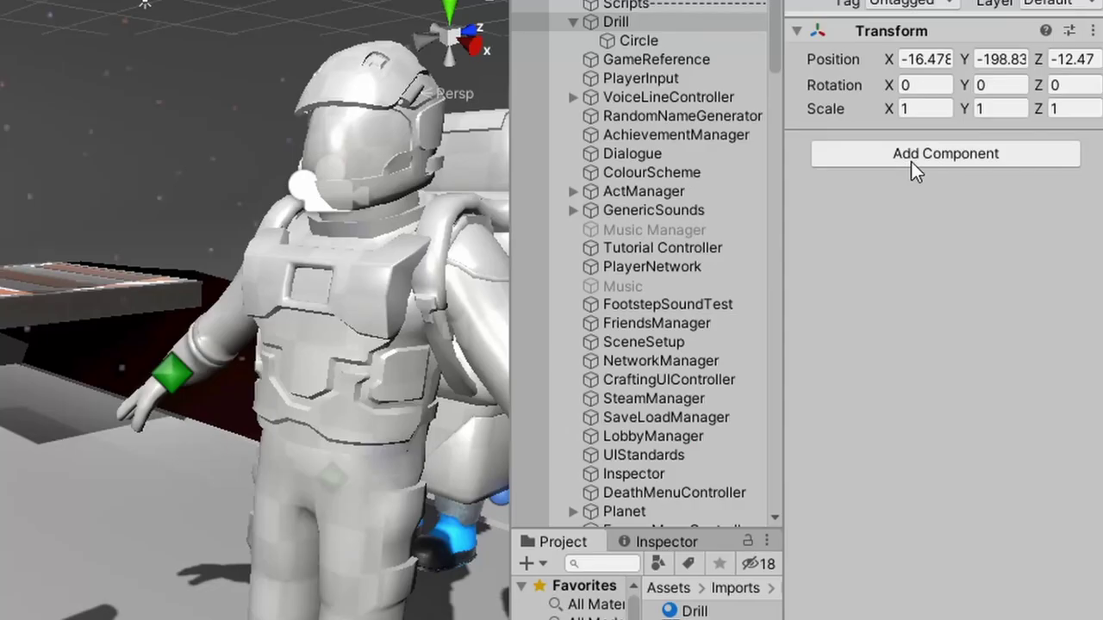
Create a new script component named Drill on the Drill object
left_click(911, 161)
type("Drill")
key("Return")
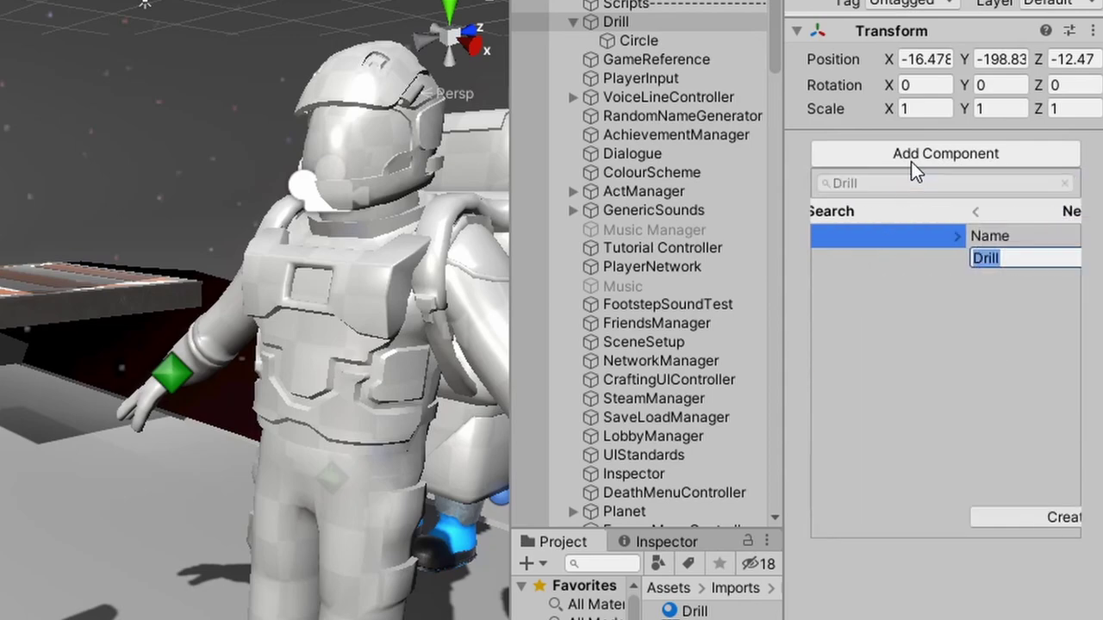
key("Return")
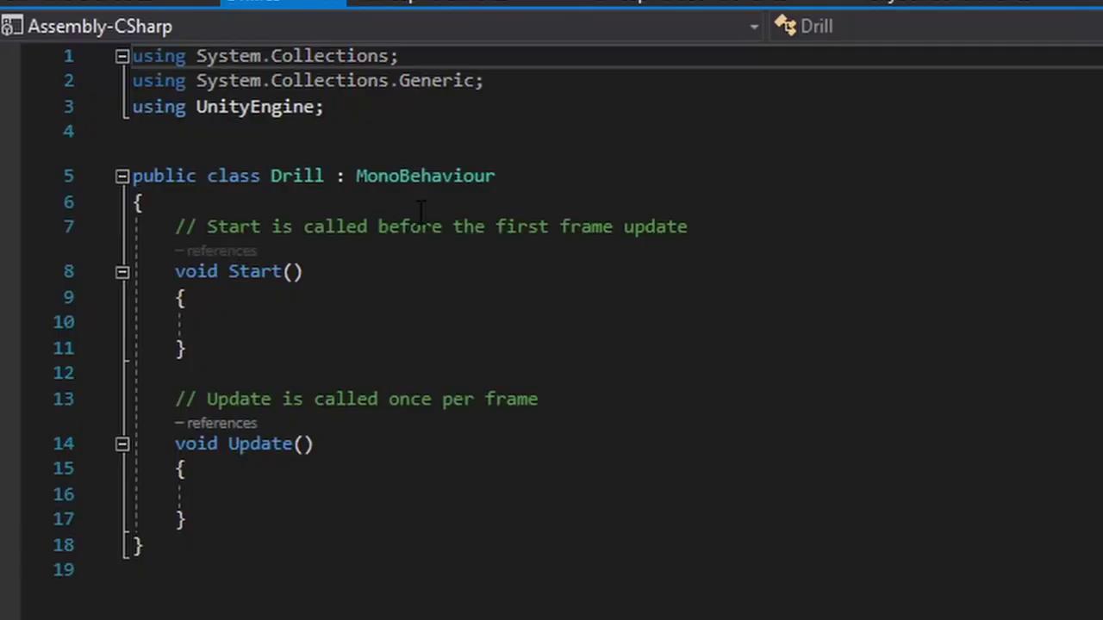
Make the Drill class inherit from Repairer instead of MonoBehaviour, and delete its Start and Update methods
double_click(409, 173)
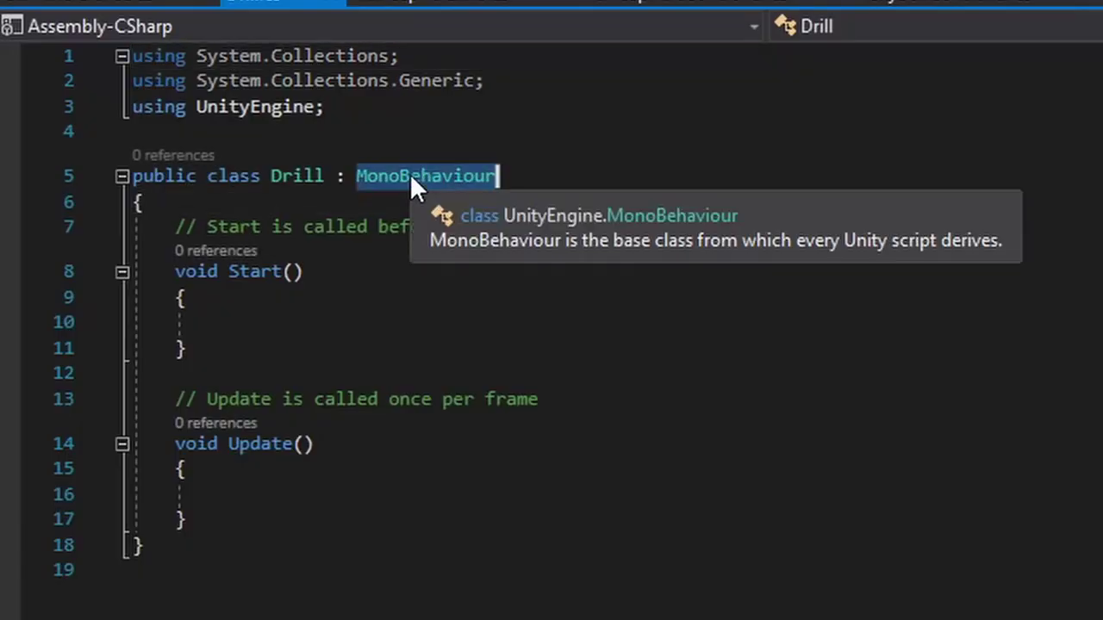
type("T")
key("BackSpace")
type("Repa")
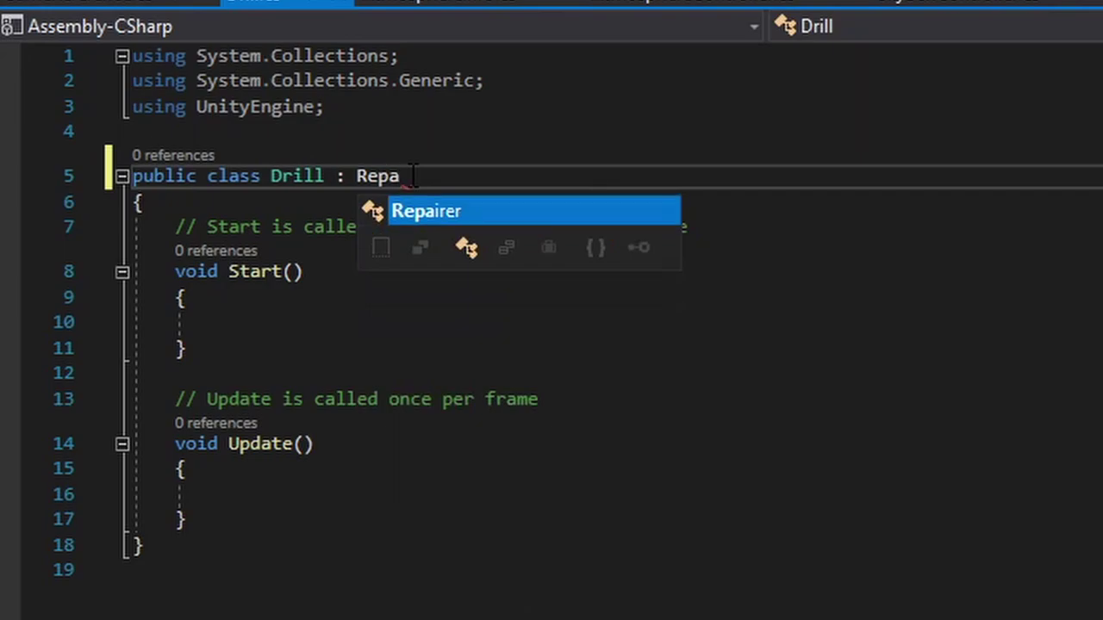
key("Tab")
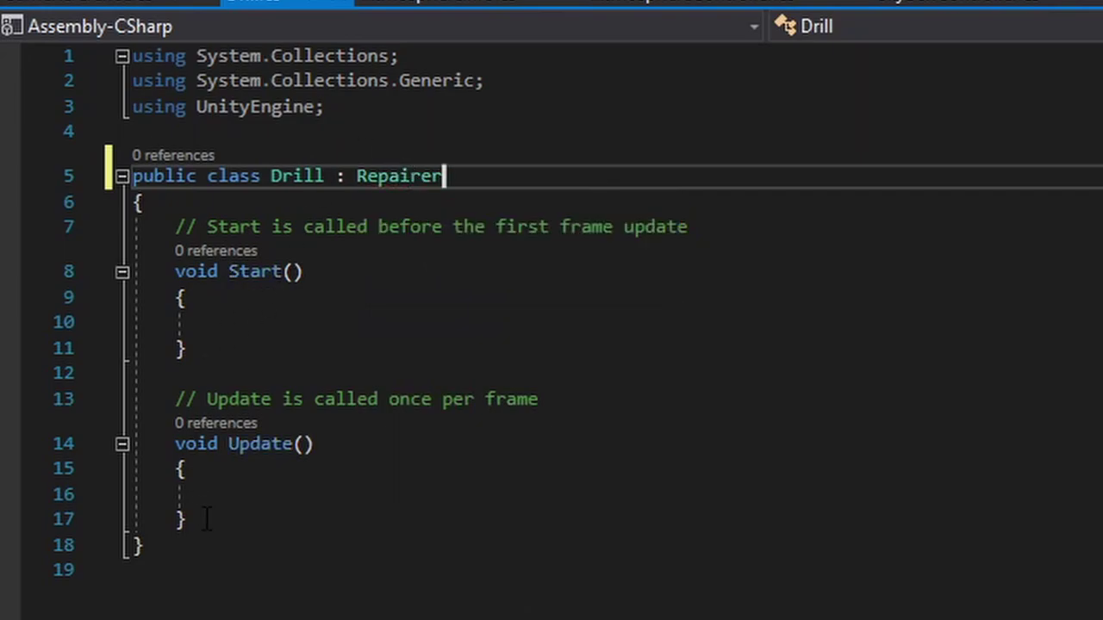
left_click_drag(207, 518, 185, 266)
key("BackSpace")
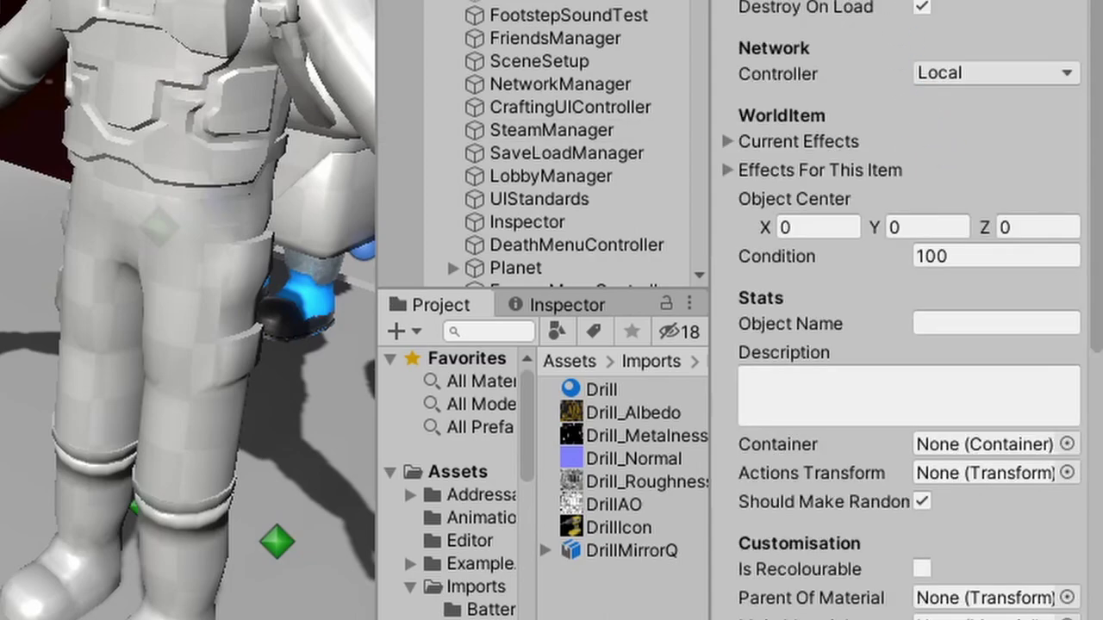
Set the Drill component's Object Name to Tool and its Item Sprite to DrillIcon
left_click(945, 332)
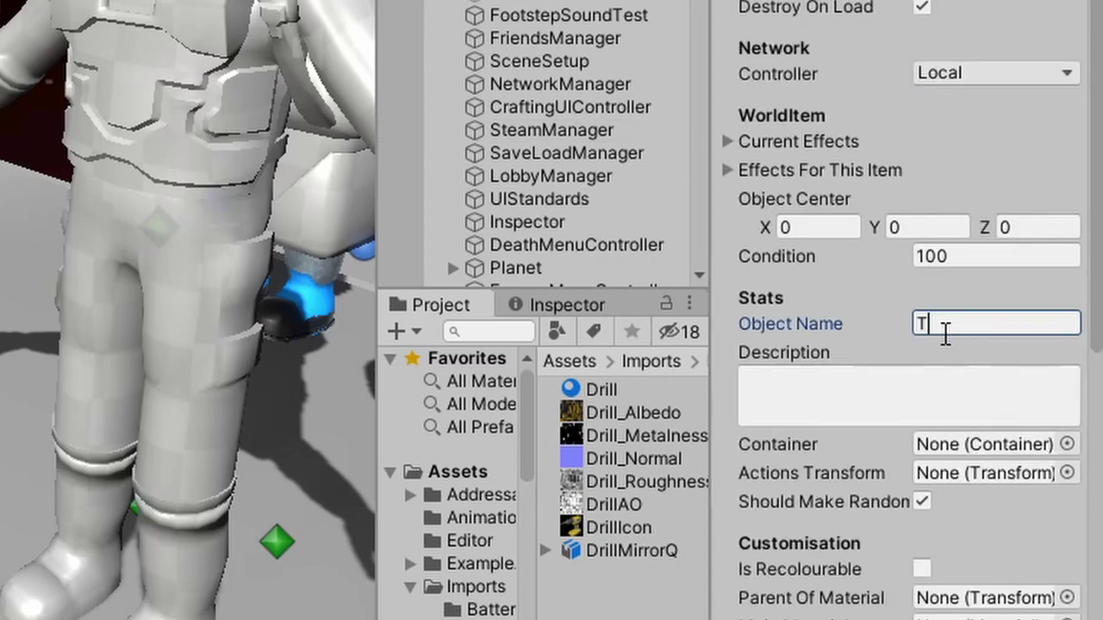
scroll(967, 468, "down", 5)
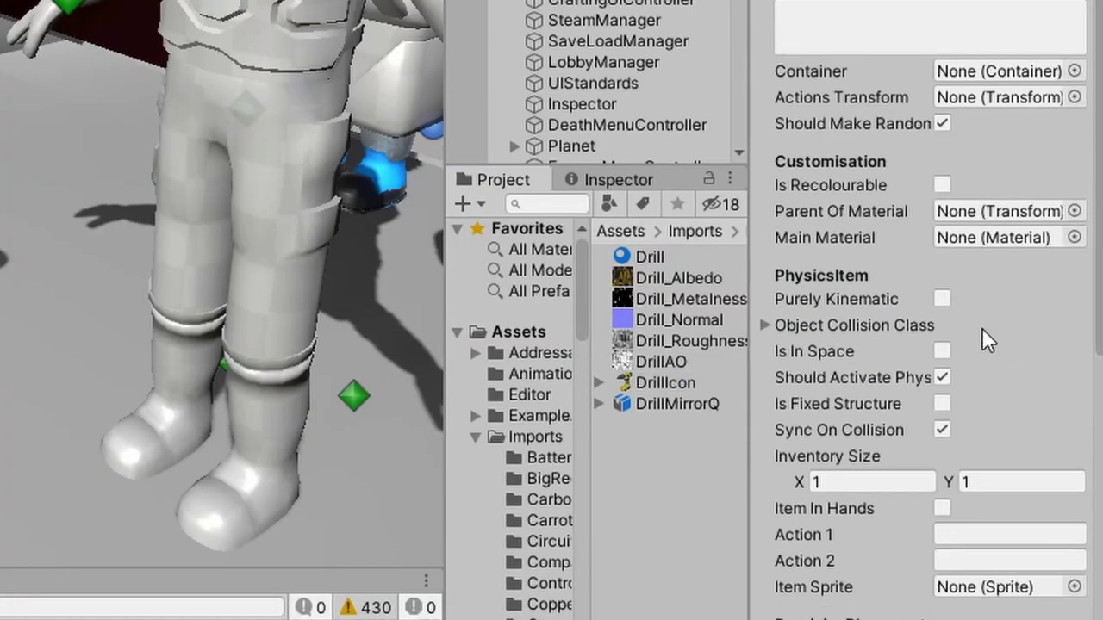
left_click(1074, 587)
scroll(345, 163, "down", 5)
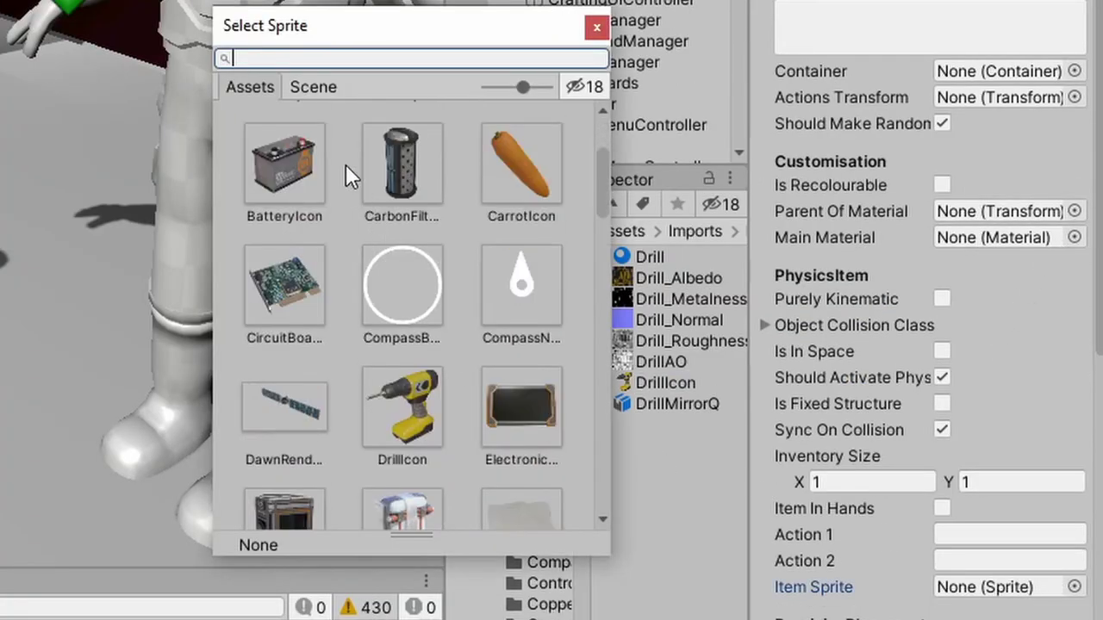
left_click(403, 179)
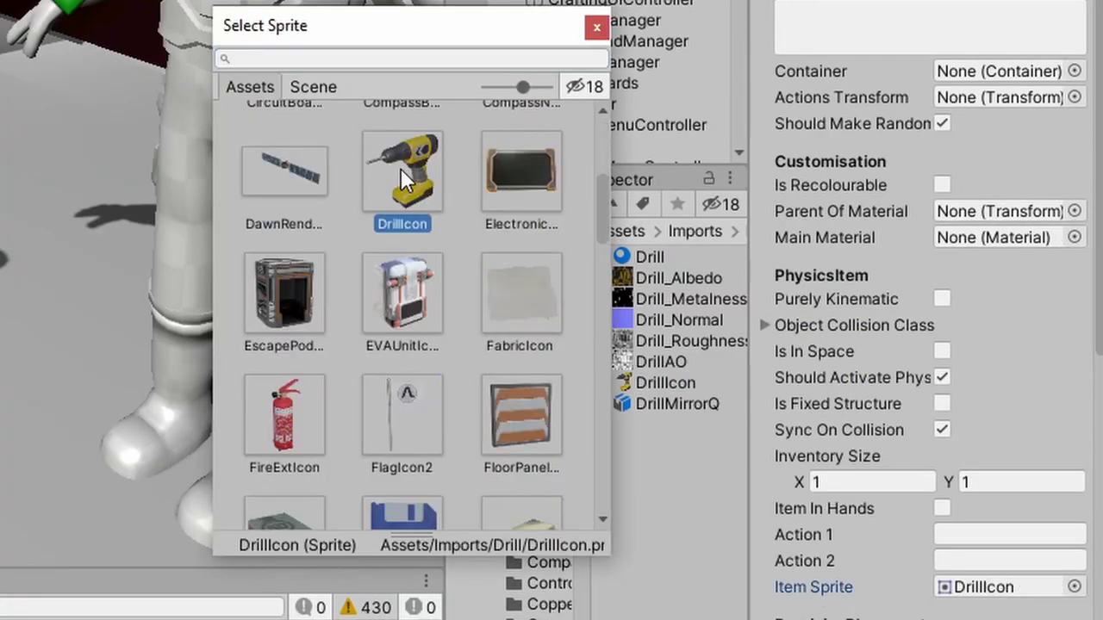
left_click(596, 28)
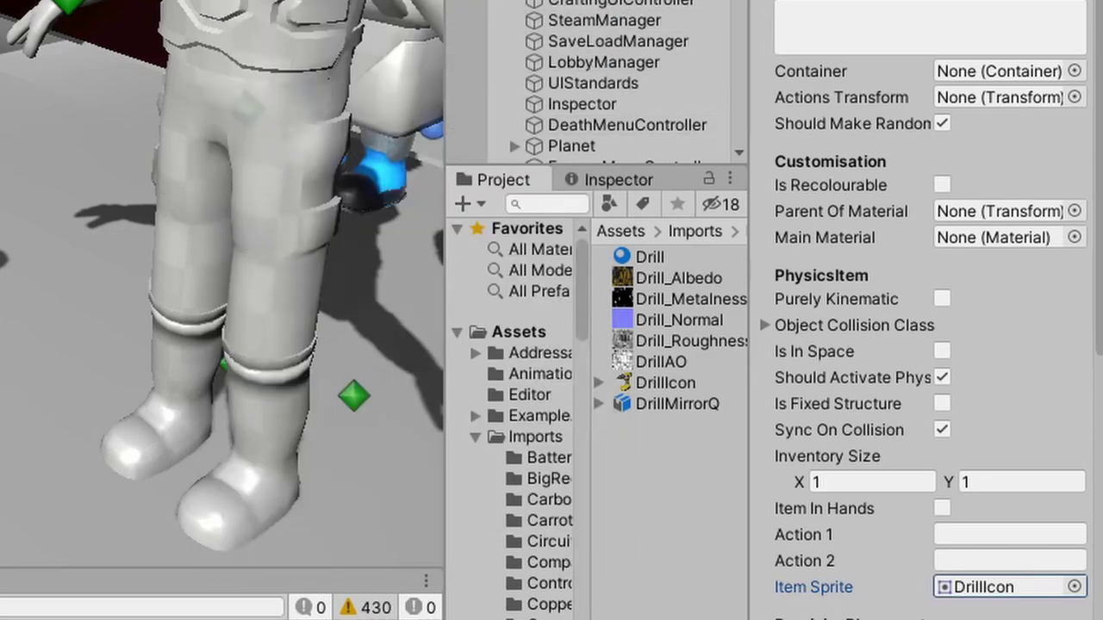
Add a Rigidbody component to the Drill object
scroll(929, 310, "up", 4)
scroll(928, 310, "down", 10)
left_click(876, 598)
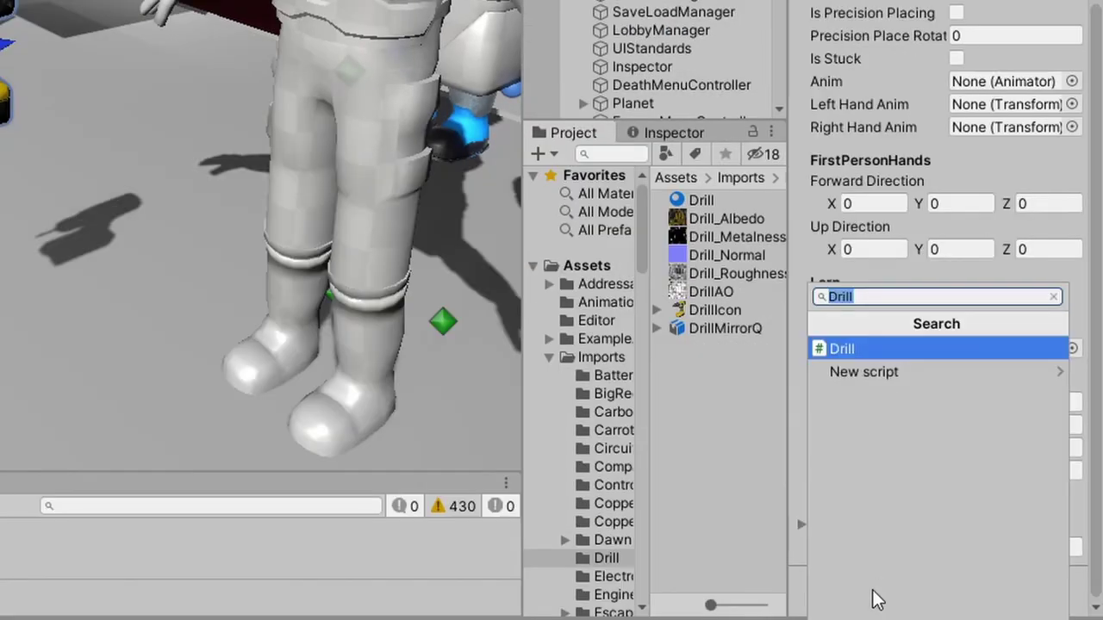
type("rig")
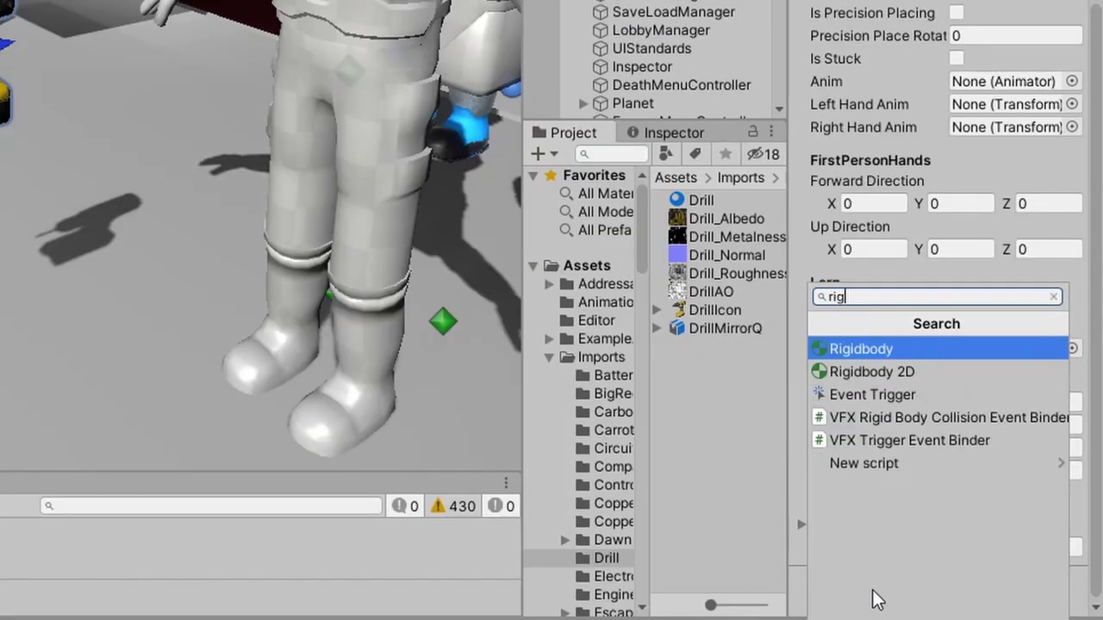
key("Return")
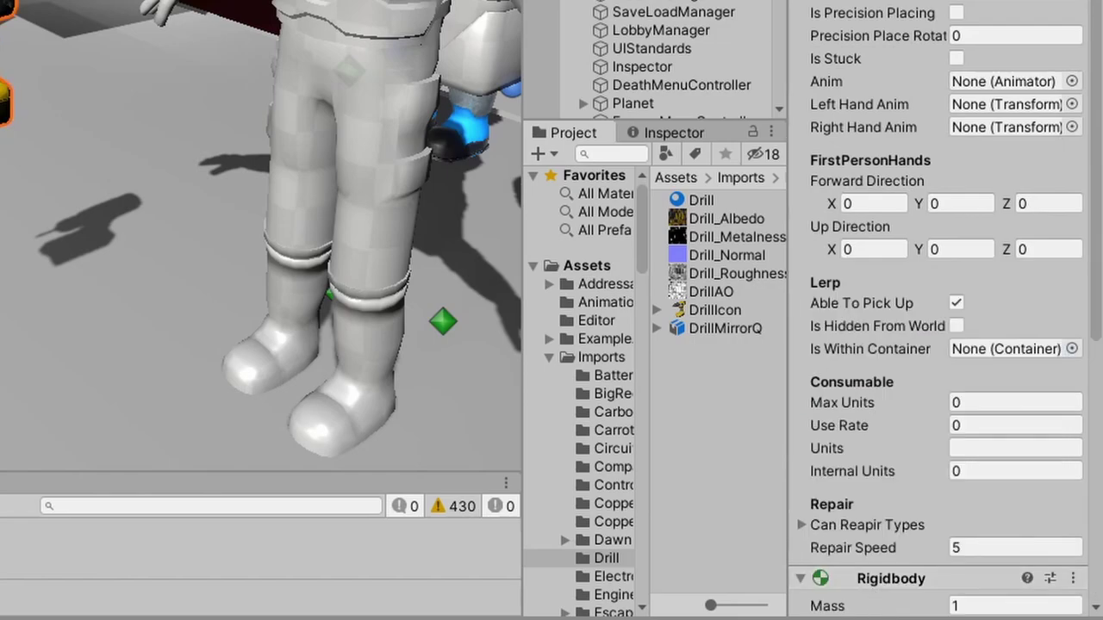
Add a Box Collider component to the drill's mesh object
scroll(952, 200, "down", 10)
left_click(928, 258)
type("box")
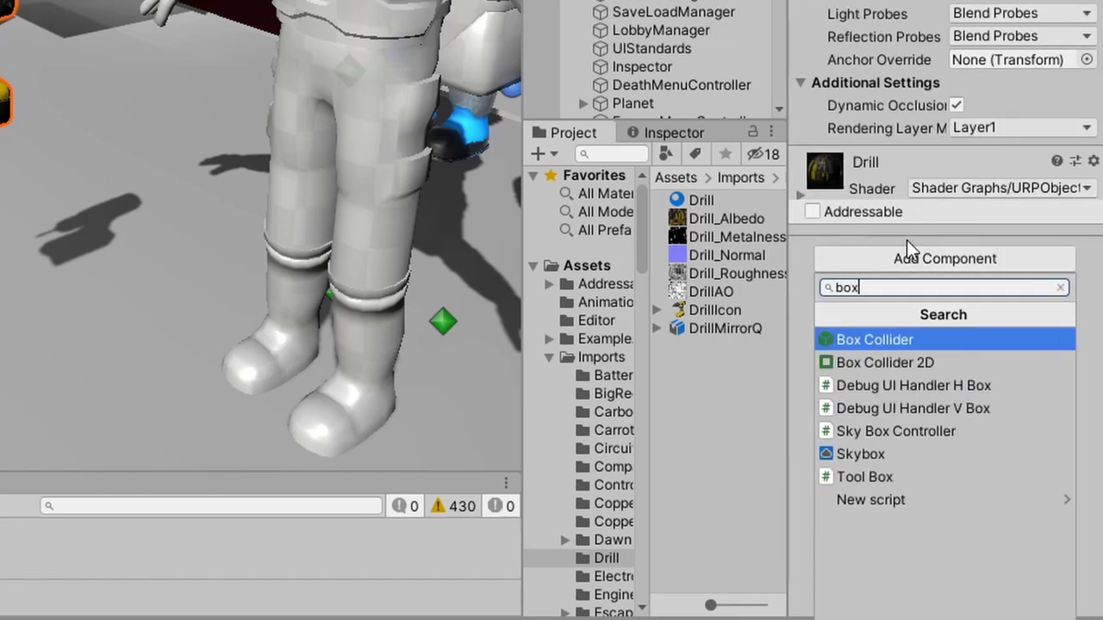
key("Return")
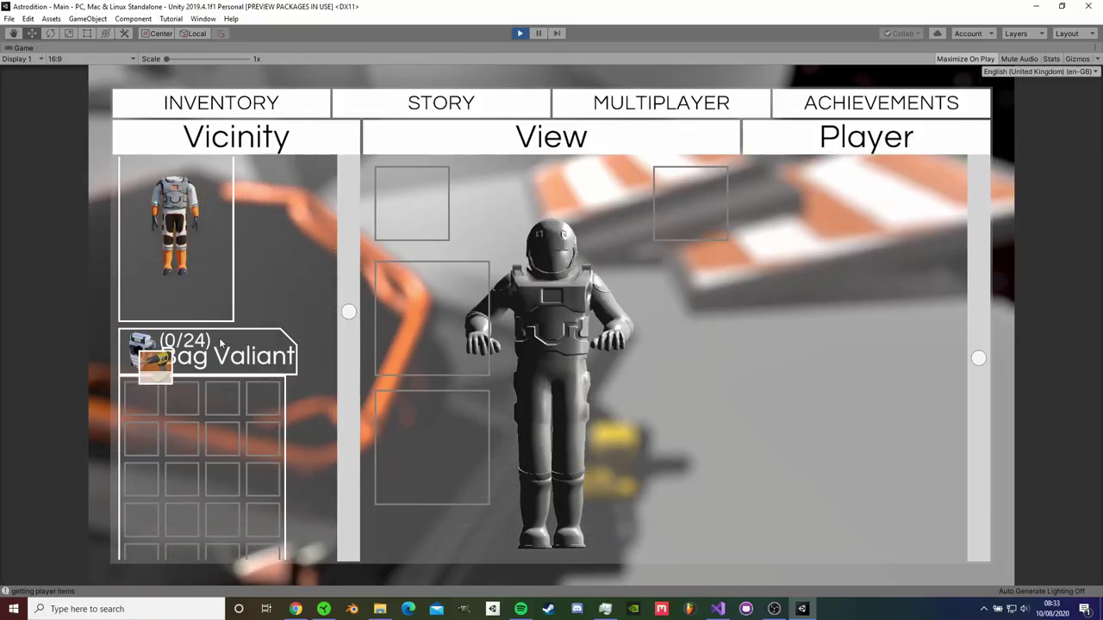
Equip the drill from the vicinity in the running game's inventory, and walk around with it in hand
left_click_drag(221, 343, 690, 205)
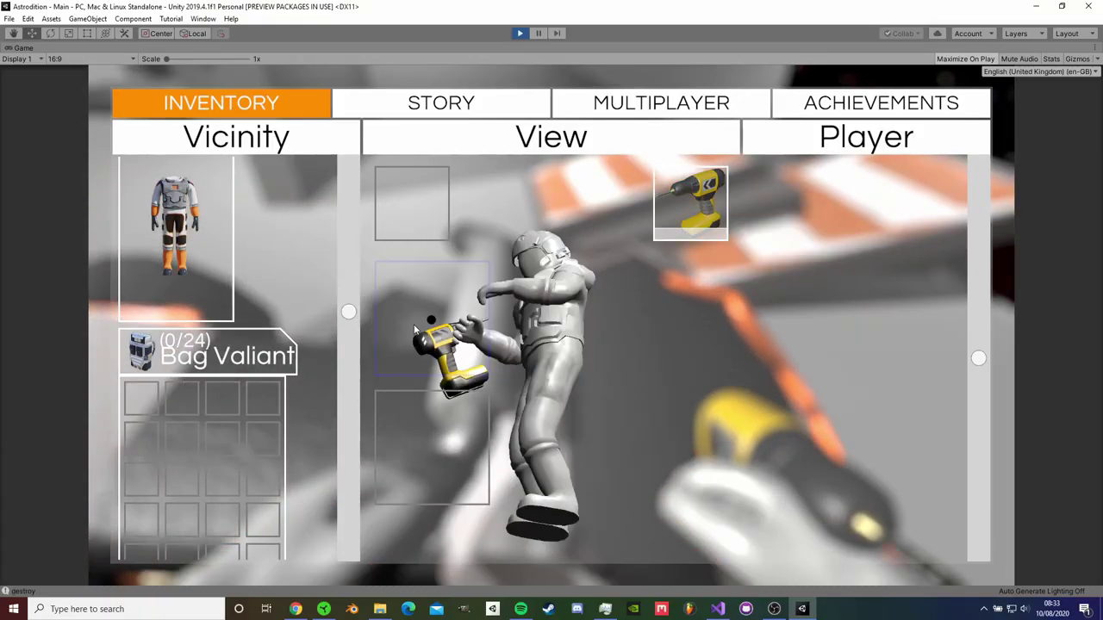
key("Tab")
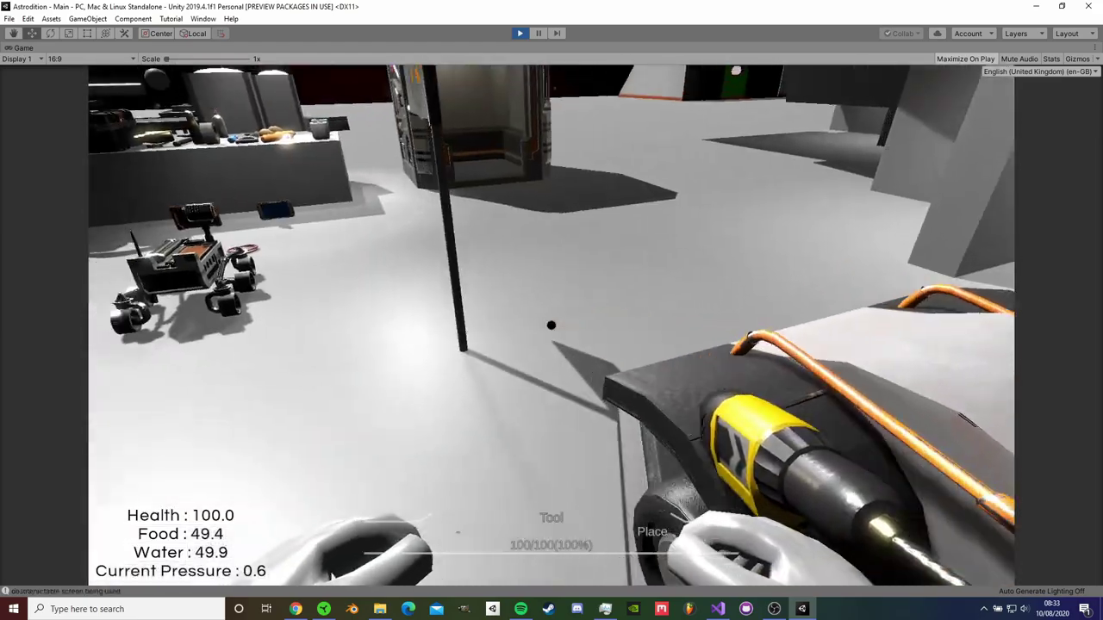
key("w")
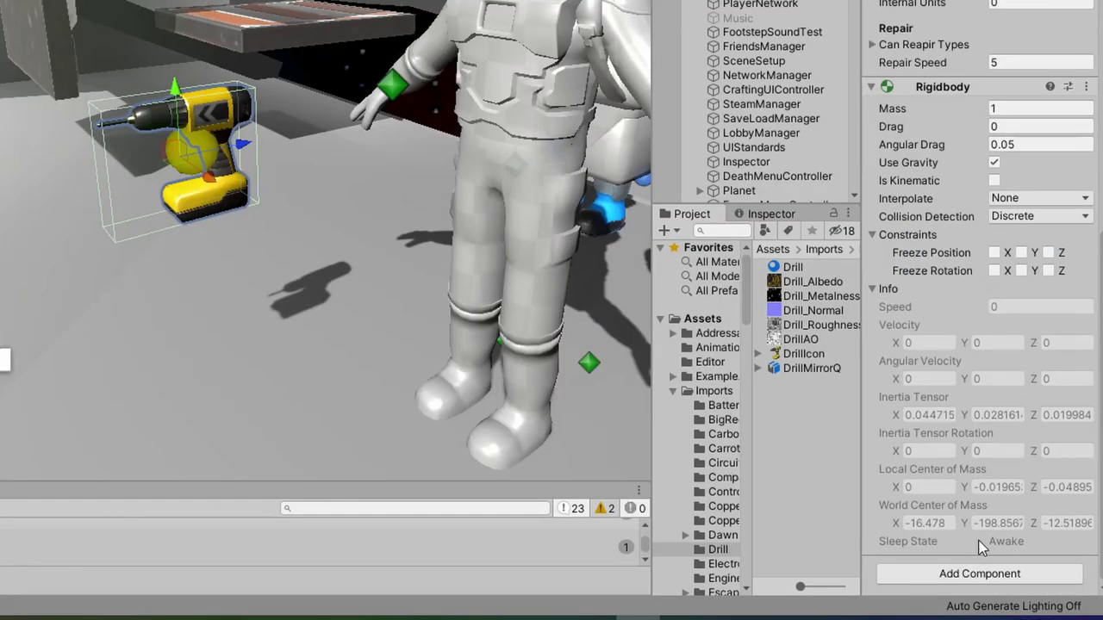
Add an Animator component to the Drill object
left_click(967, 573)
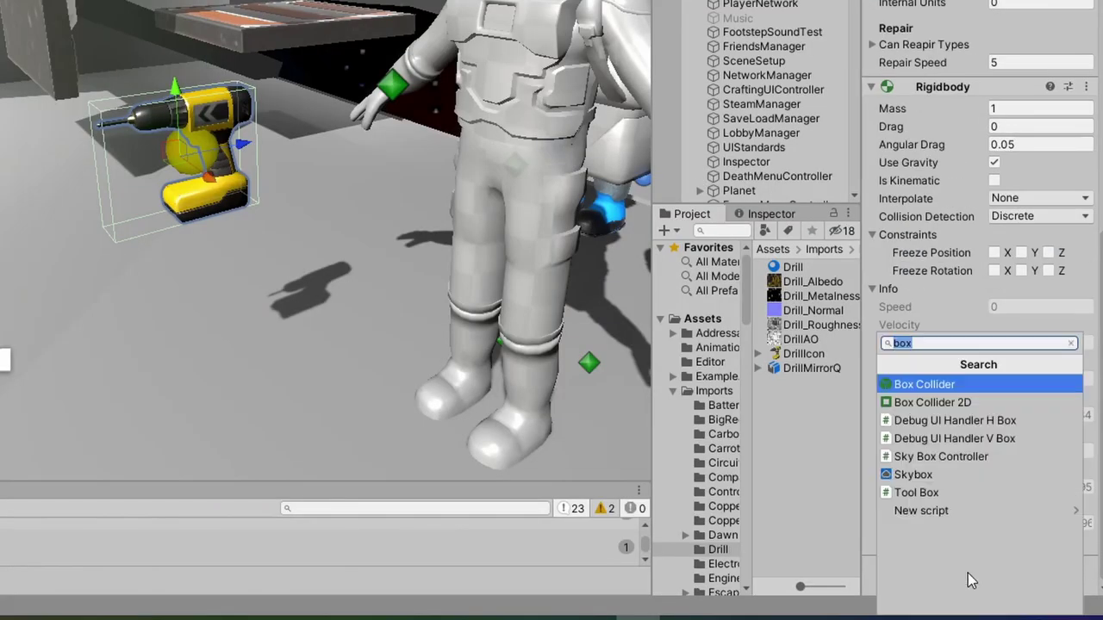
key("BackSpace")
type("animator")
key("Return")
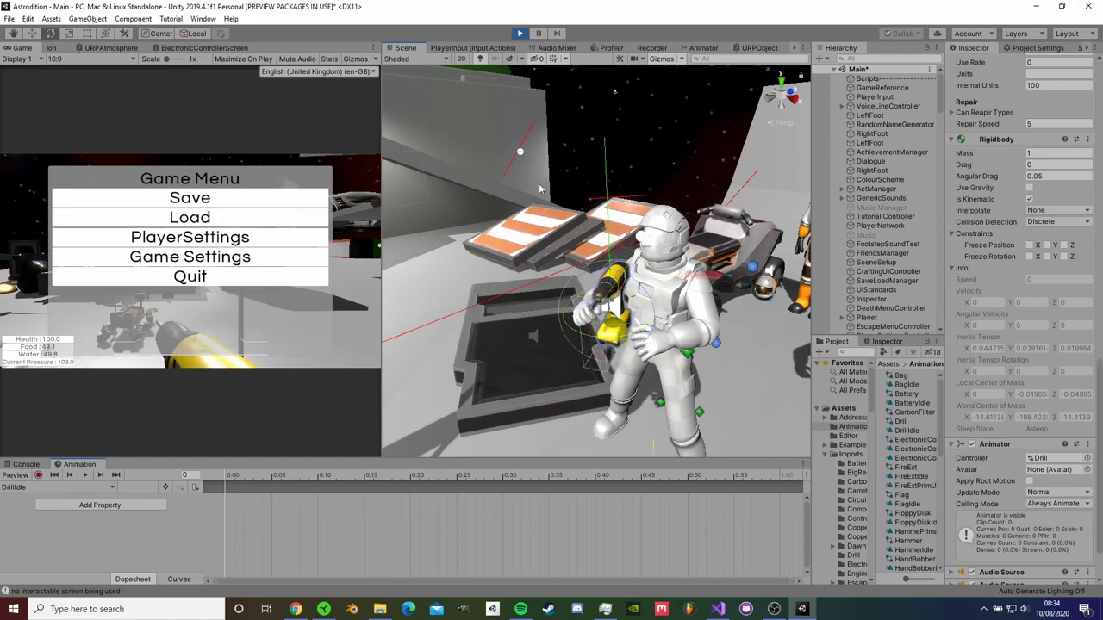
Adjust the RightHand target under the Drill in the running scene to fit the hand to the drill's grip
left_click_drag(670, 249, 672, 247)
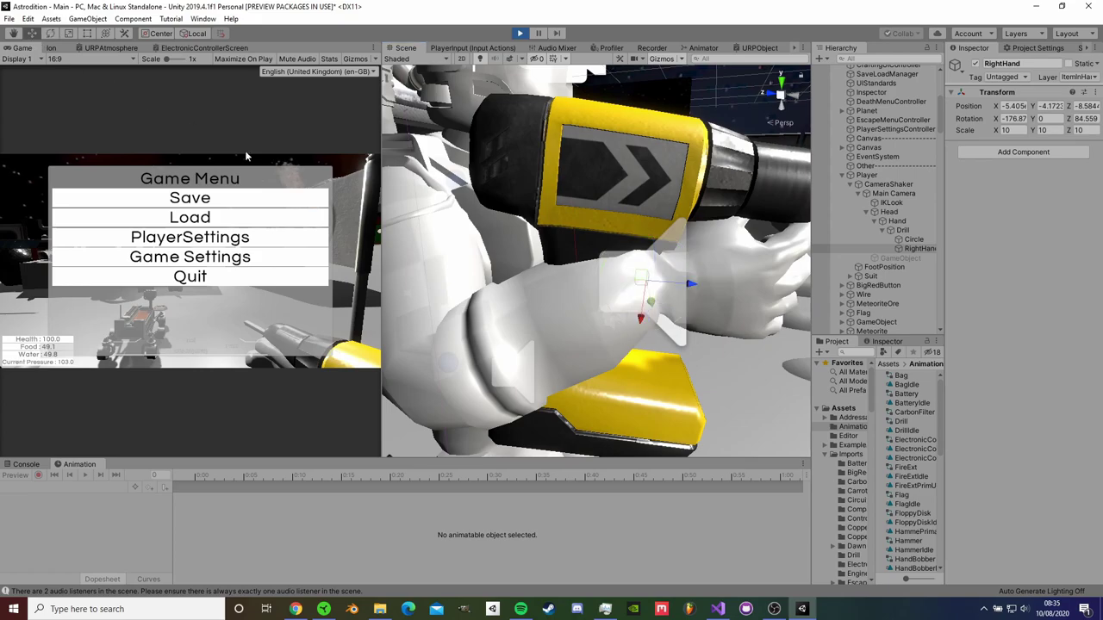
left_click_drag(634, 277, 503, 329)
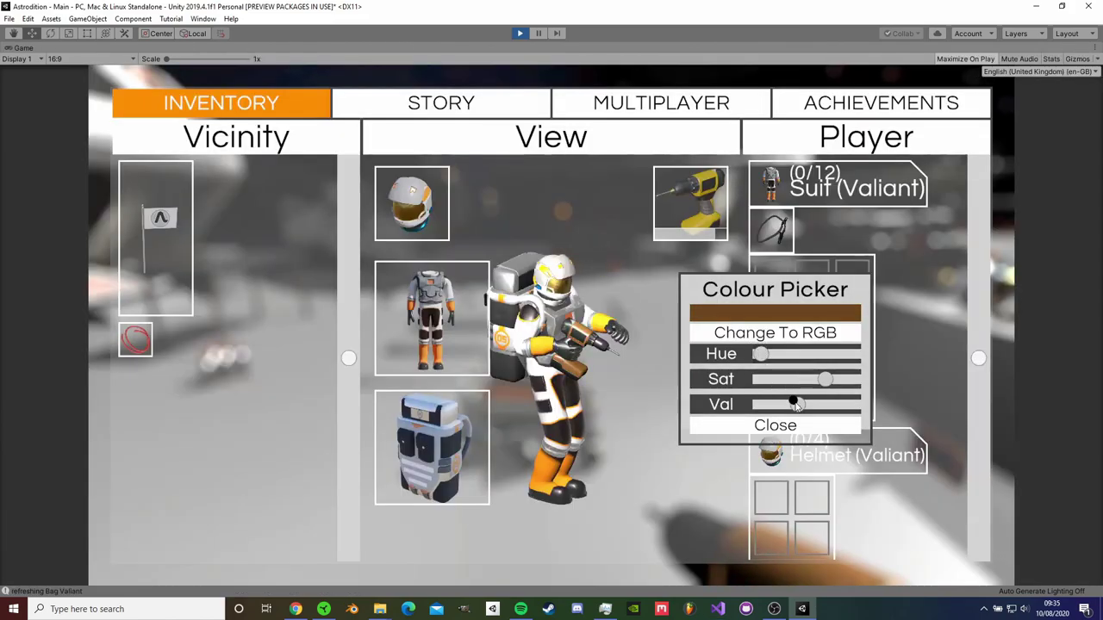
Recolour the drill blue with the in-game Colour Picker, and use it to fix the Quad Bike's loose bolts
left_click_drag(795, 404, 839, 380)
left_click(774, 426)
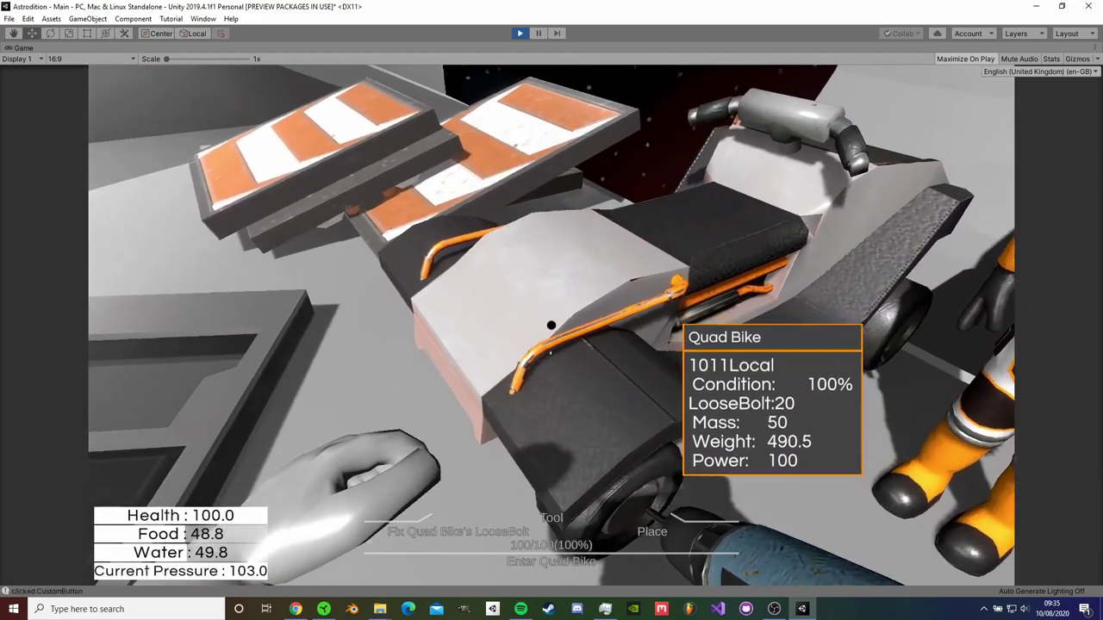
left_click(551, 325)
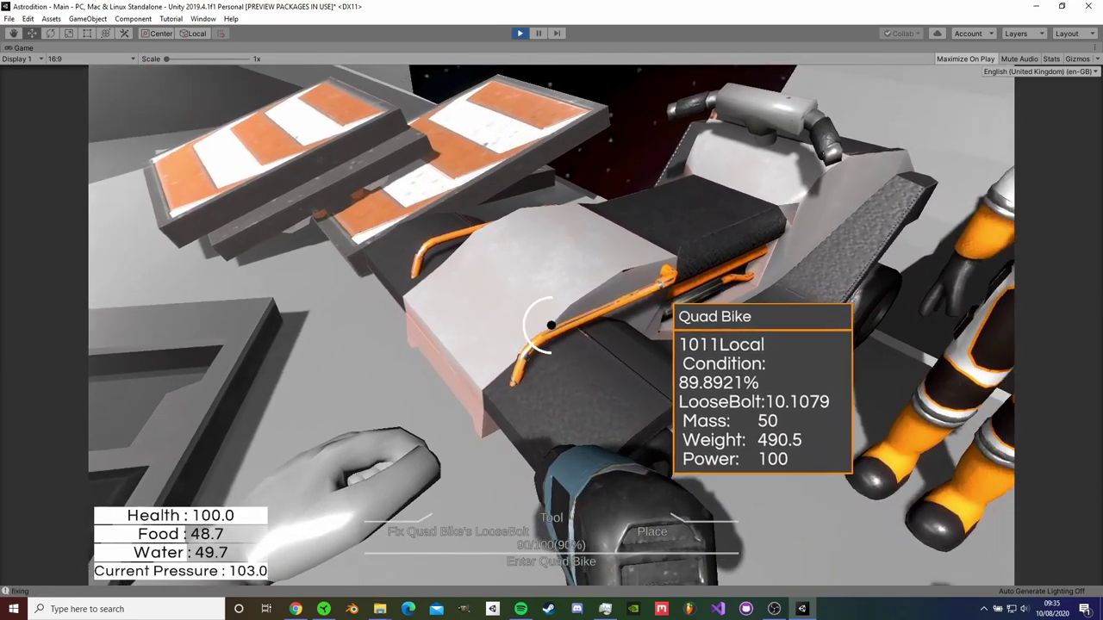